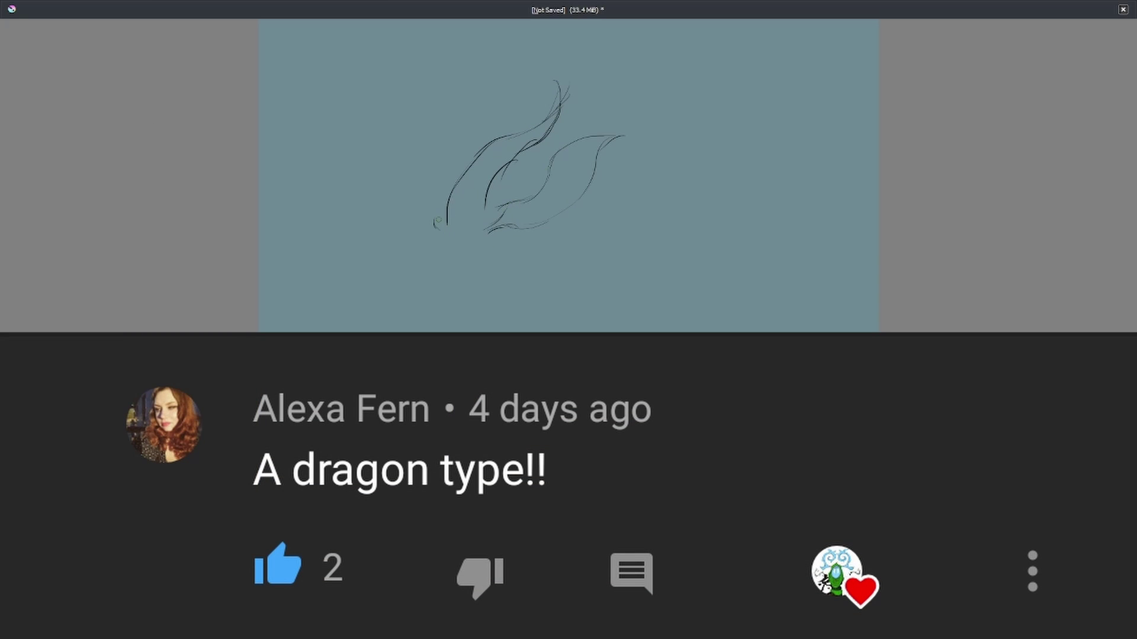
Step: Add a small hooked stroke and a short line to the dragon sketch in canvas-only mode
drag(439, 221, 453, 258)
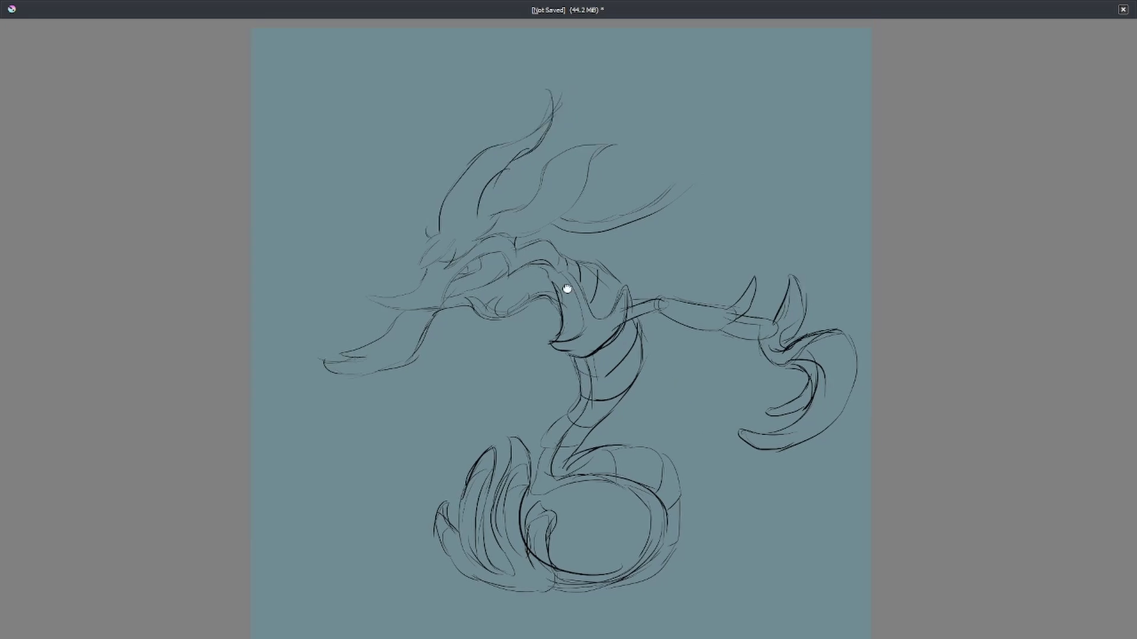
scroll(563, 297, up, 3)
key(Tab)
key(Tab)
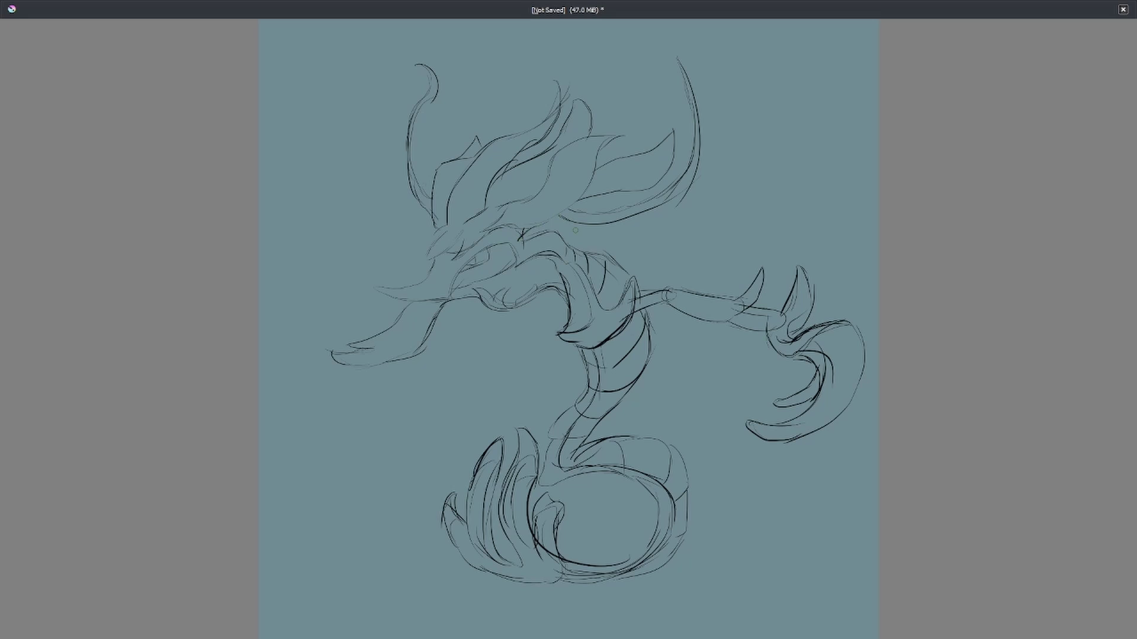
drag(570, 248, 590, 237)
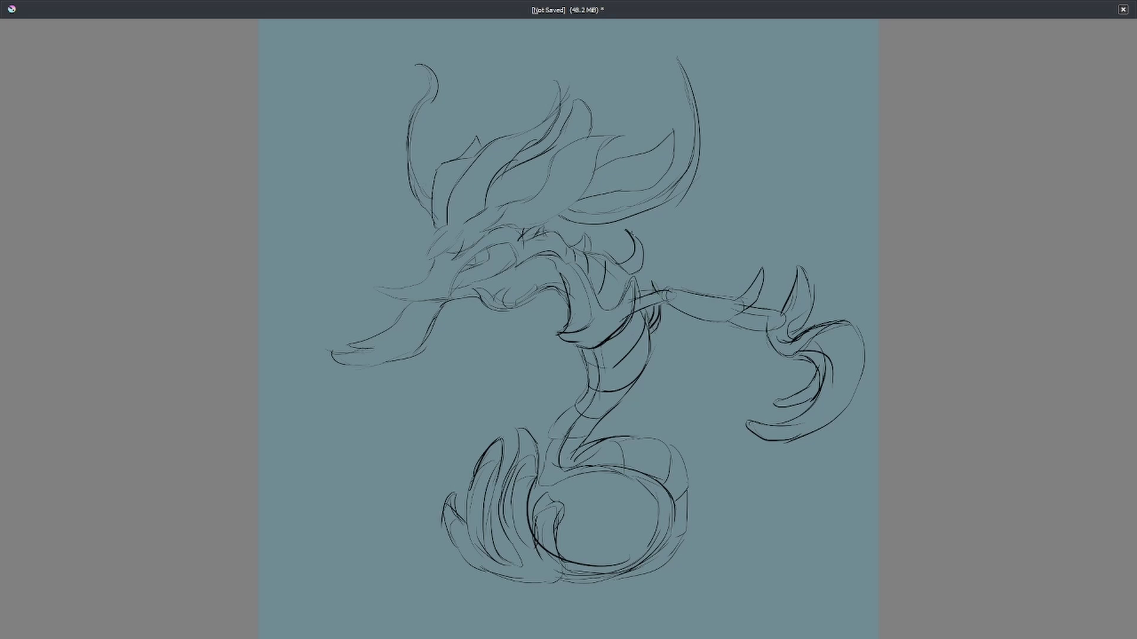
key(Tab)
Step: Pick dark plum #3f333a and add Layer 3 below the sketch for flat colours
click(177, 24)
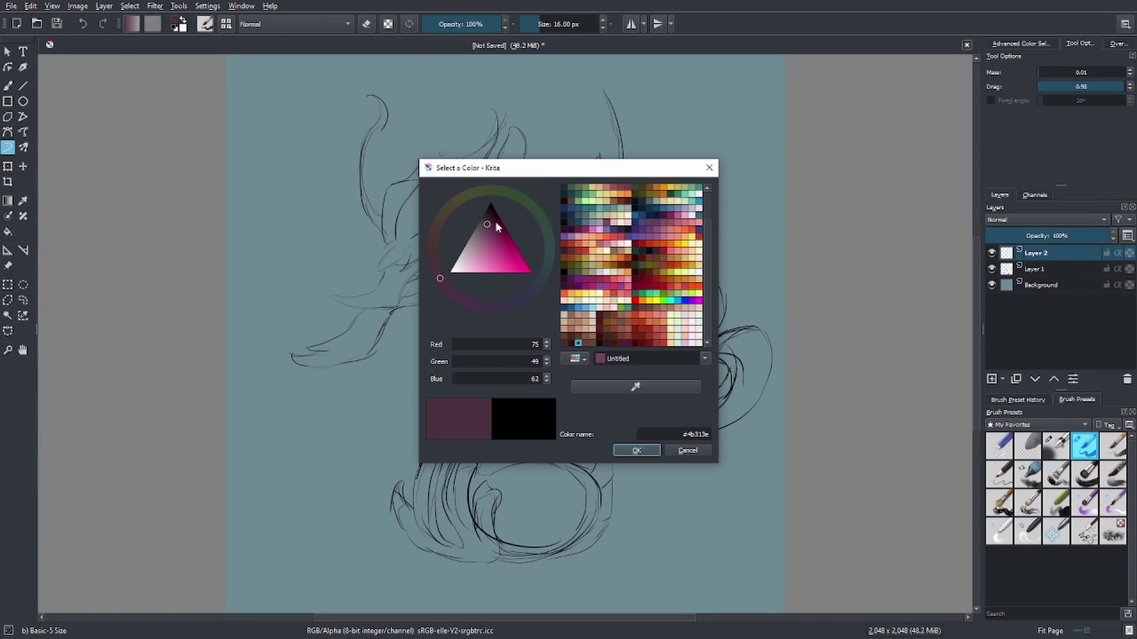
click(487, 217)
click(636, 450)
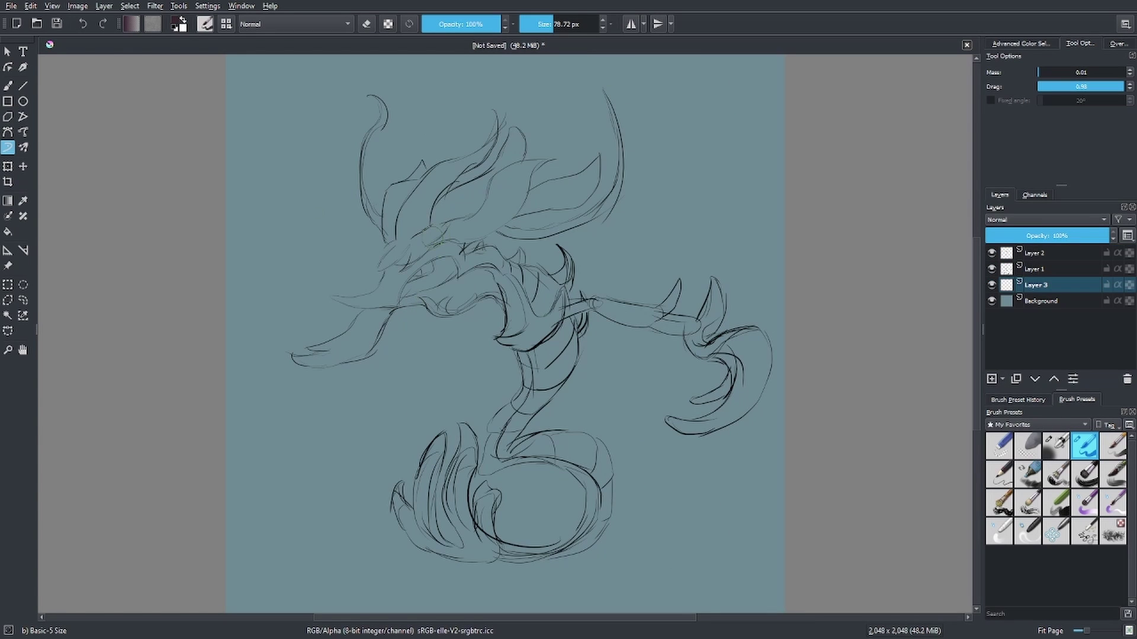
key(ctrl+z)
click(178, 24)
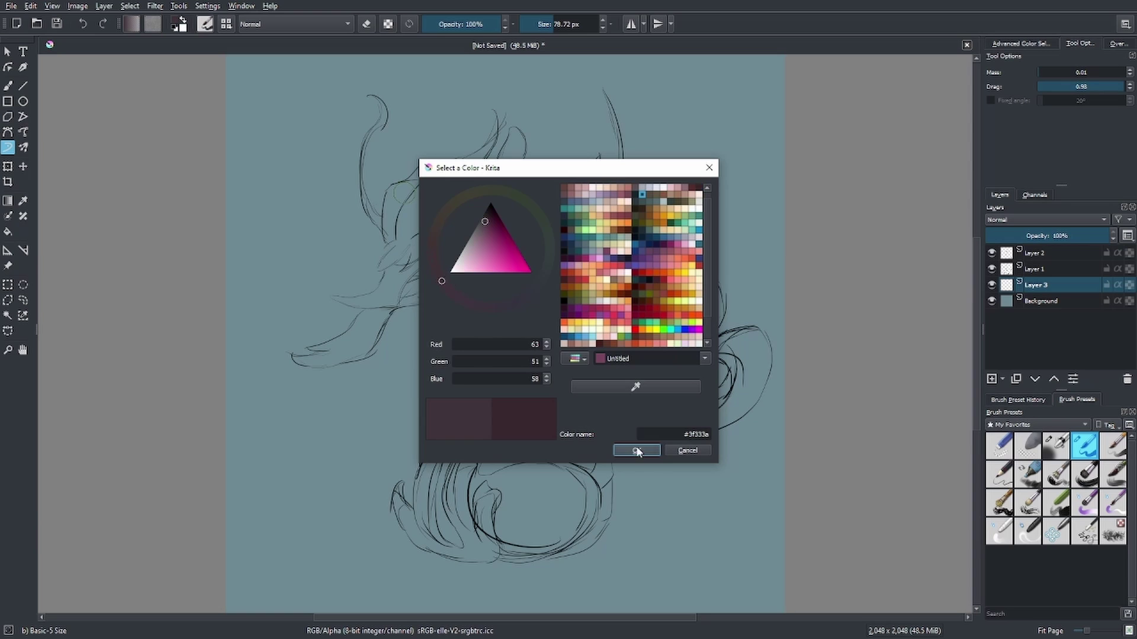
click(637, 451)
Step: Block in the claw's curl, its lower band and the upper arm in dark plum
drag(710, 422, 674, 427)
scroll(693, 423, up, 3)
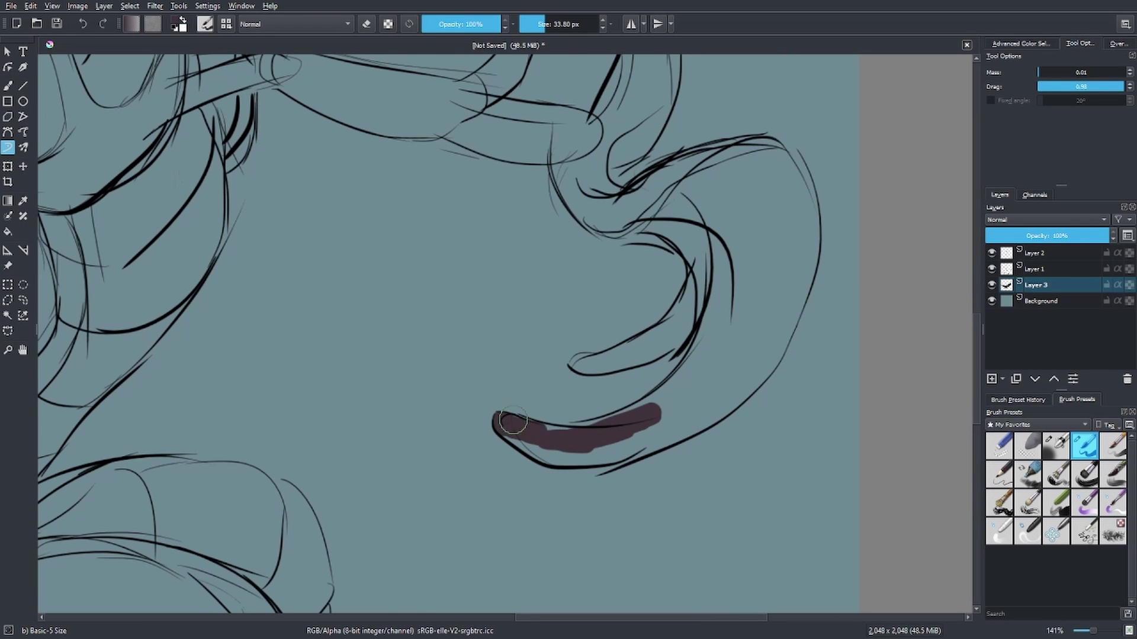
drag(559, 431, 515, 444)
drag(707, 305, 577, 364)
drag(749, 299, 568, 435)
mouse_move(216, 80)
mouse_down()
mouse_move(133, 134)
mouse_move(56, 222)
mouse_up()
mouse_move(219, 265)
mouse_down()
mouse_move(228, 305)
mouse_move(278, 252)
mouse_up()
Step: Fill the upper left arm and the arm tube rightward with dark plum, toggling the eraser
key(e)
key(e)
drag(254, 177, 153, 248)
drag(302, 207, 142, 255)
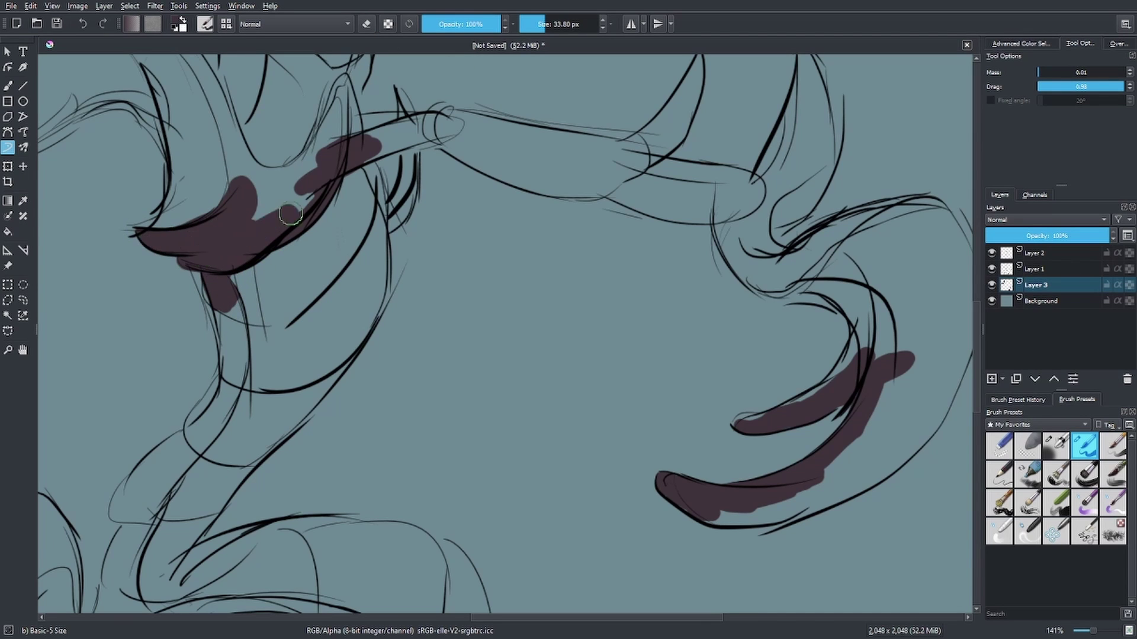
drag(313, 154, 248, 225)
drag(513, 135, 412, 238)
mouse_move(261, 240)
mouse_down()
mouse_move(373, 219)
mouse_move(397, 270)
mouse_up()
drag(355, 219, 522, 272)
drag(660, 293, 672, 355)
Step: Fill both horns, the arm between them and the S-shaped claw in dark plum
drag(714, 234, 610, 314)
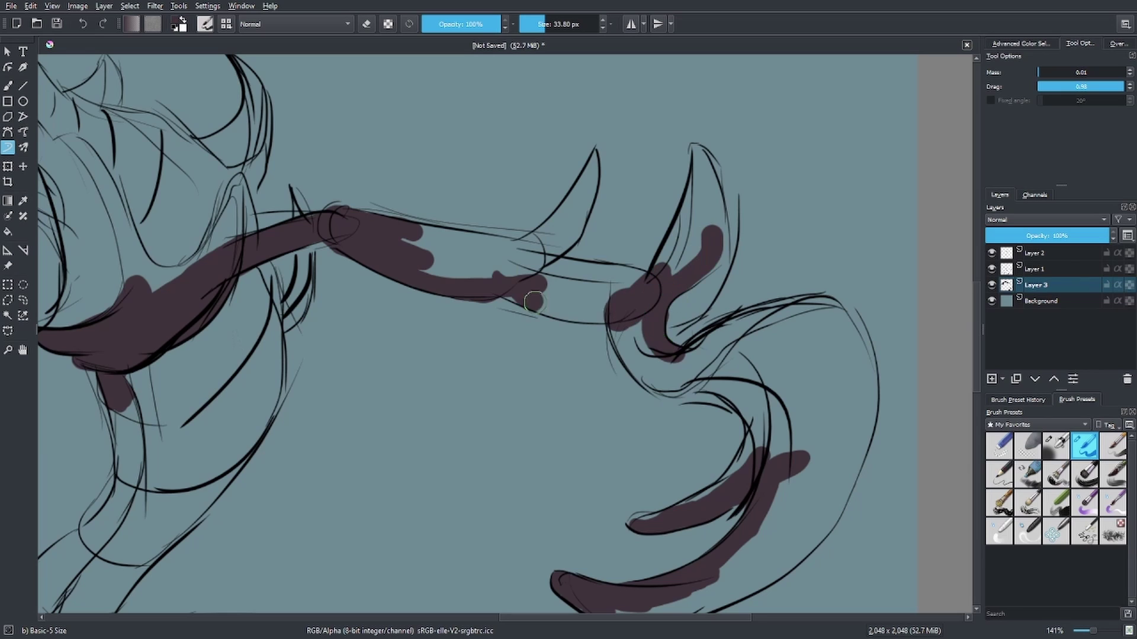
drag(503, 299, 603, 316)
mouse_move(592, 157)
mouse_down()
mouse_move(560, 228)
mouse_move(515, 267)
mouse_move(595, 168)
mouse_up()
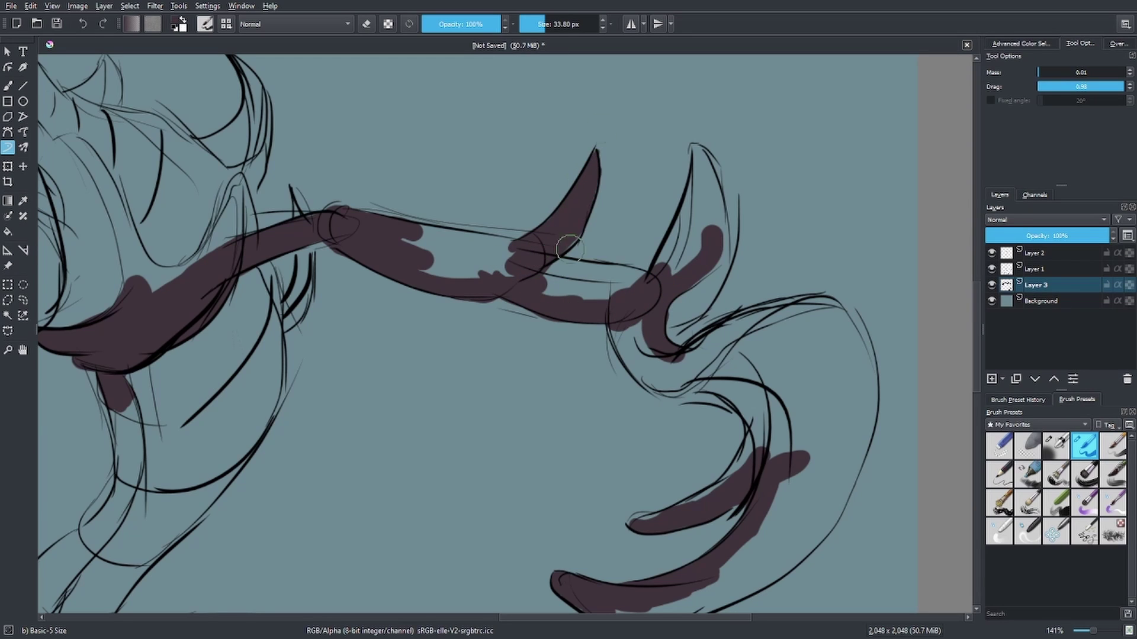
drag(401, 249, 564, 261)
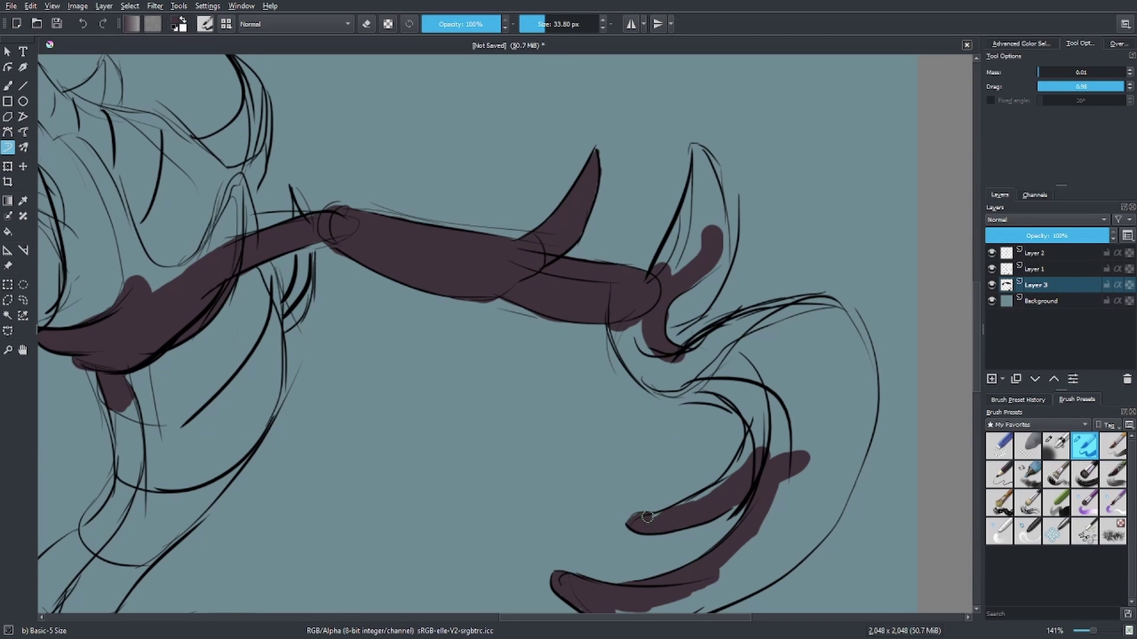
mouse_move(647, 517)
mouse_down()
mouse_move(761, 447)
mouse_move(619, 332)
mouse_up()
mouse_move(681, 367)
mouse_down()
mouse_move(779, 429)
mouse_move(690, 404)
mouse_up()
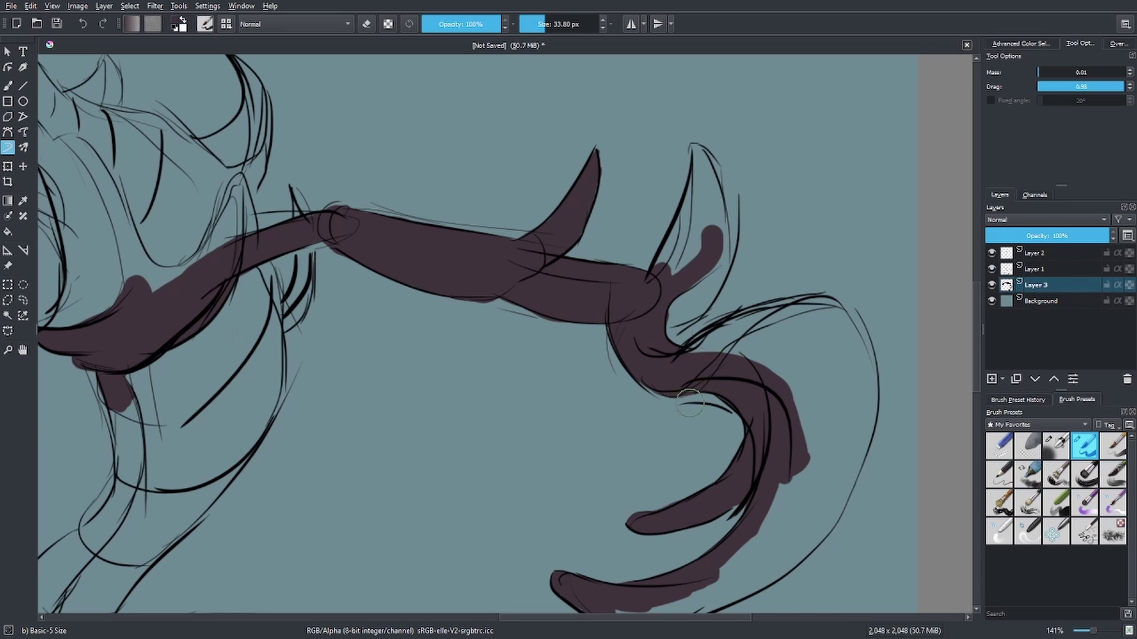
drag(714, 154, 680, 266)
mouse_move(686, 178)
mouse_down()
mouse_move(680, 261)
mouse_move(710, 320)
mouse_up()
Step: Tidy the right horn's edge and fill the claw's upper curl and lower stroke
key(e)
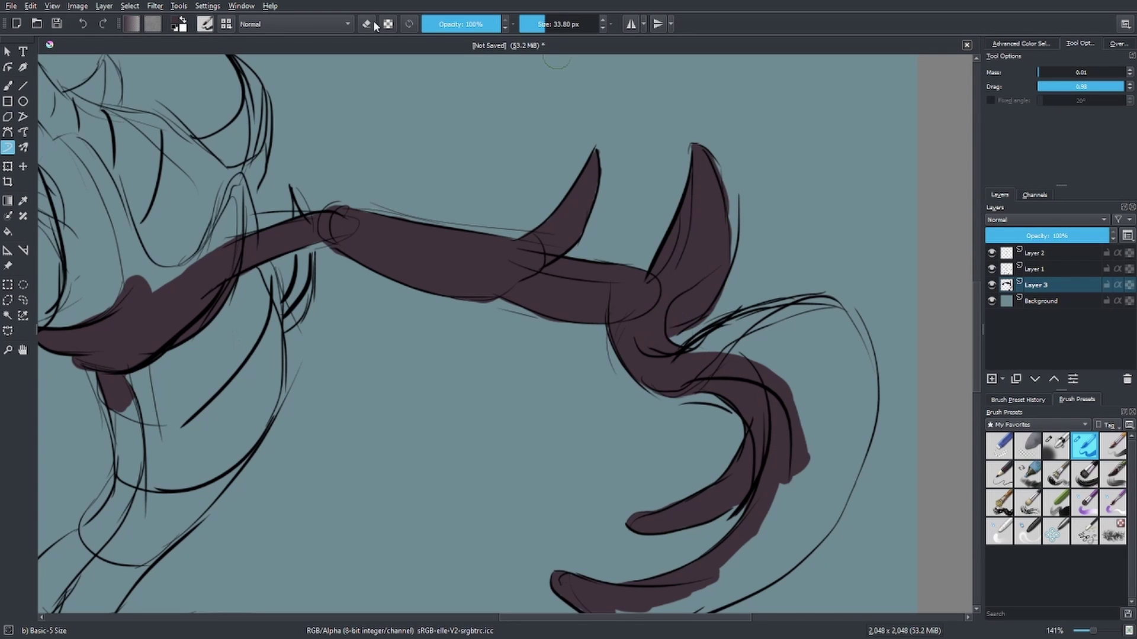
drag(719, 154, 740, 204)
drag(806, 394, 753, 278)
mouse_move(762, 185)
mouse_down()
mouse_move(639, 236)
mouse_move(807, 246)
mouse_move(797, 194)
mouse_up()
mouse_move(533, 482)
mouse_down()
mouse_move(628, 489)
mouse_move(692, 430)
mouse_up()
scroll(514, 303, up, 2)
mouse_move(514, 303)
mouse_down()
mouse_move(492, 401)
mouse_move(574, 393)
mouse_move(665, 233)
mouse_move(675, 154)
mouse_up()
Step: Fill the shoulder, its bump and the neck stroke with dark plum
key(e)
key(e)
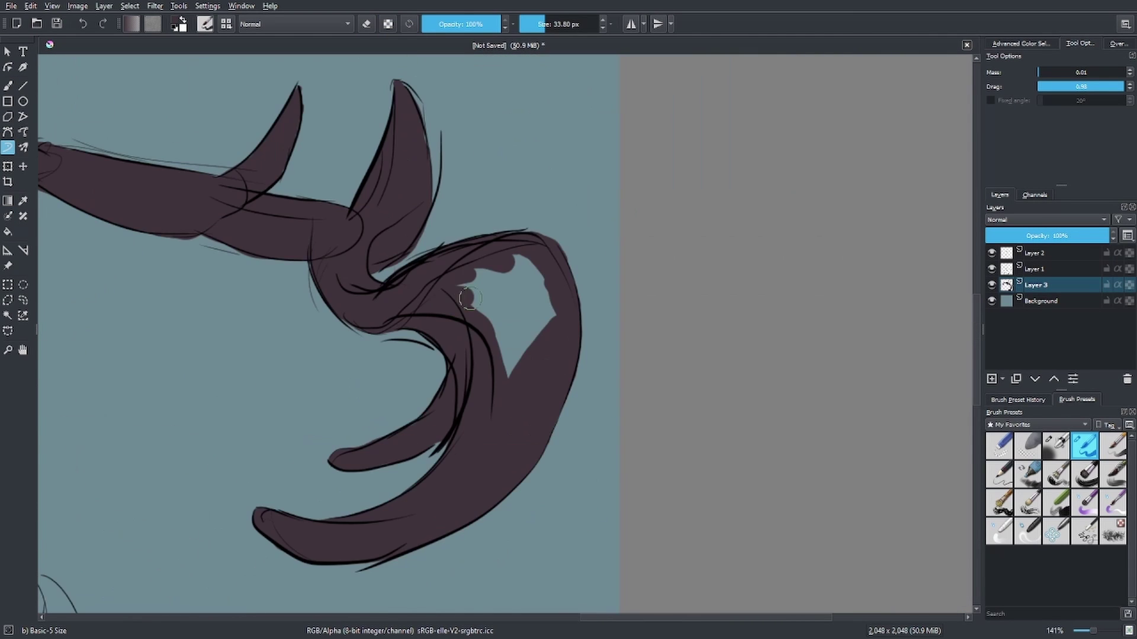
scroll(587, 484, down, 1)
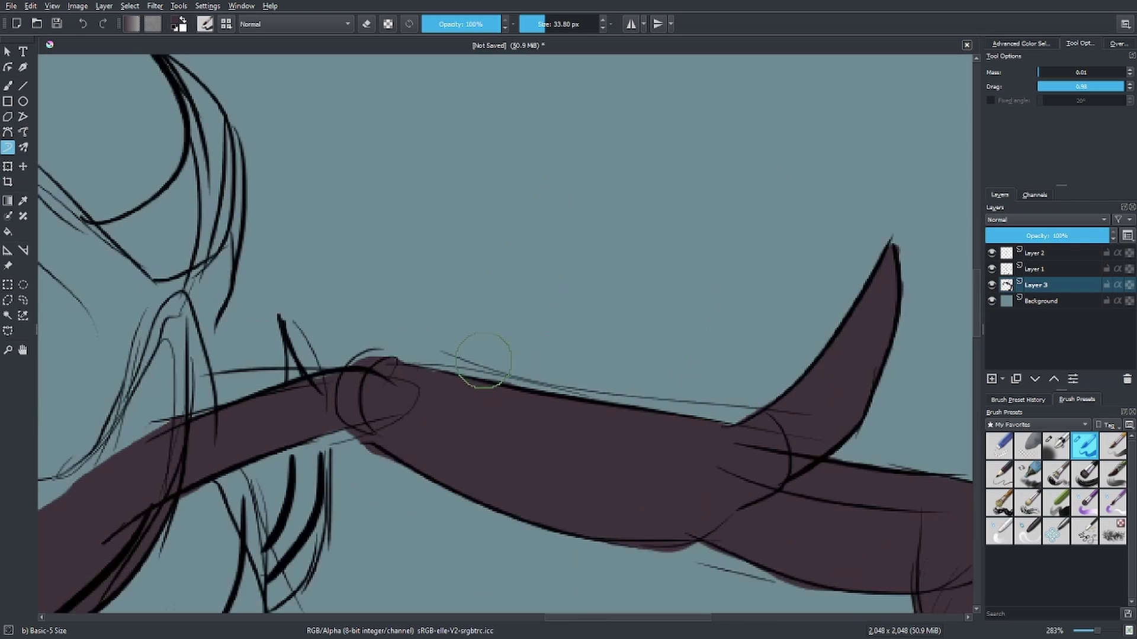
drag(541, 266, 521, 437)
mouse_move(421, 346)
mouse_down()
mouse_move(449, 492)
mouse_move(412, 278)
mouse_move(430, 305)
mouse_up()
key(e)
mouse_move(450, 379)
mouse_down()
mouse_move(470, 459)
mouse_move(554, 453)
mouse_move(571, 422)
mouse_move(598, 408)
mouse_up()
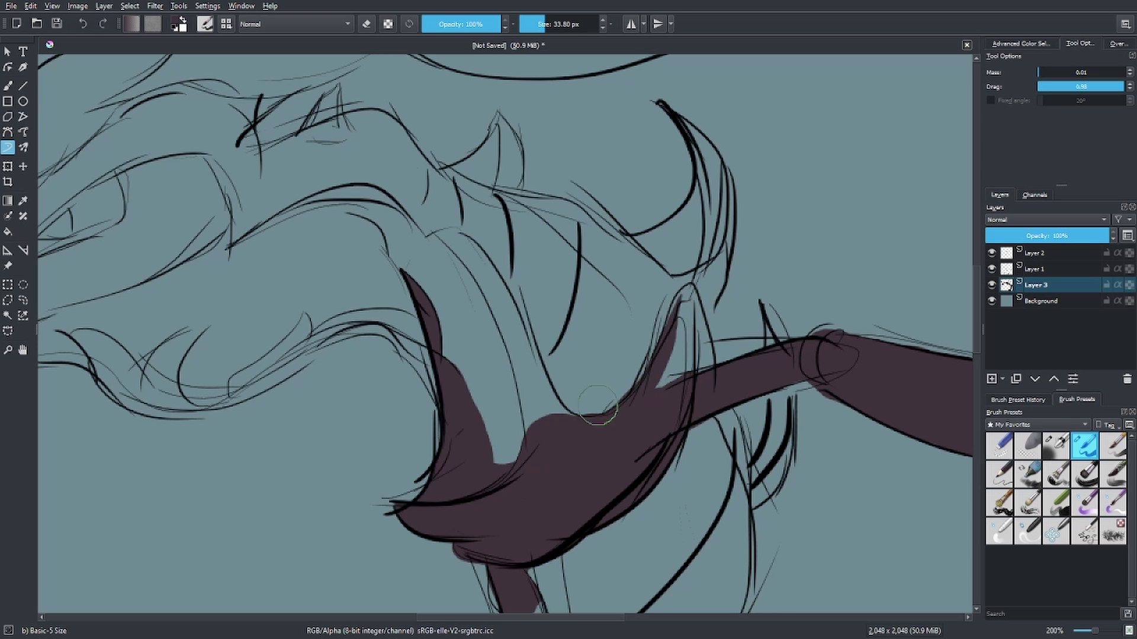
mouse_move(685, 291)
mouse_down()
mouse_move(680, 384)
mouse_move(657, 414)
mouse_up()
Step: Fill the dragon's head top and ear spike with dark paint
key(1)
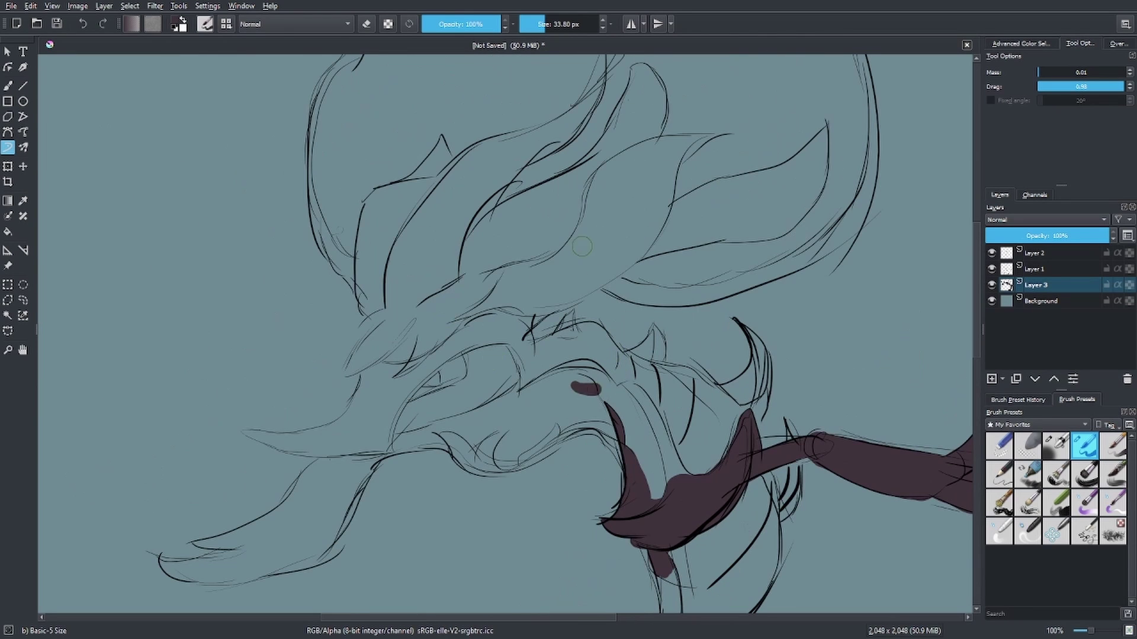
mouse_move(520, 391)
mouse_down()
mouse_move(593, 357)
mouse_move(621, 385)
mouse_up()
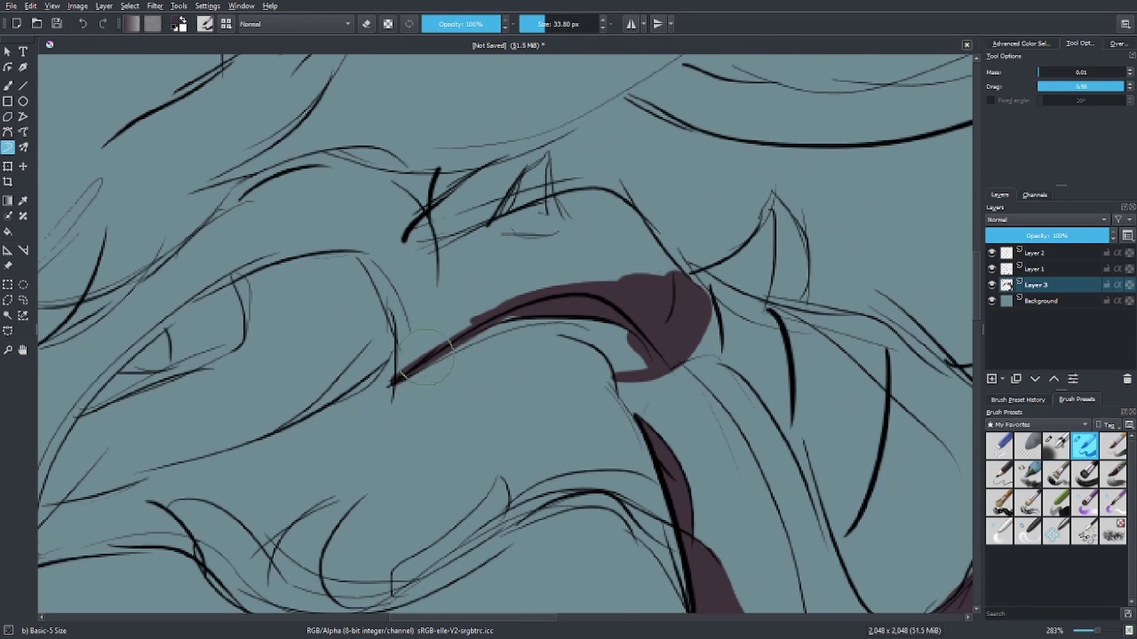
ctrl+scroll(592, 390, up, 3)
mouse_move(464, 341)
mouse_down()
mouse_move(639, 308)
mouse_move(509, 196)
mouse_move(520, 225)
mouse_move(437, 262)
mouse_move(450, 237)
mouse_up()
ctrl+scroll(450, 237, down, 1)
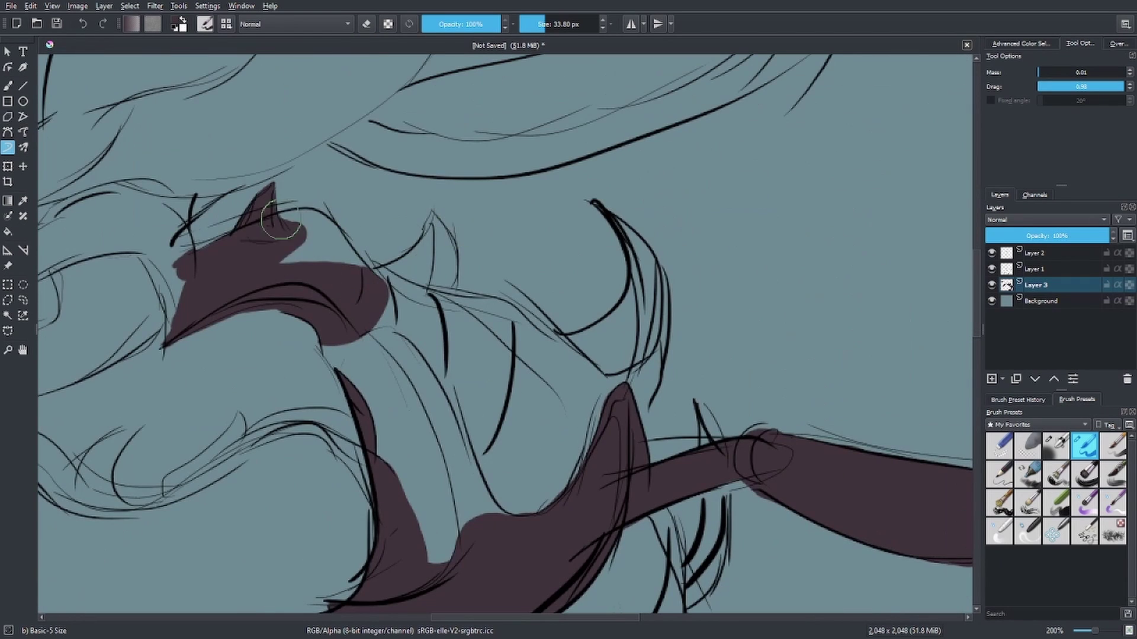
mouse_move(314, 225)
mouse_down()
mouse_move(204, 251)
mouse_move(325, 228)
mouse_move(330, 241)
mouse_up()
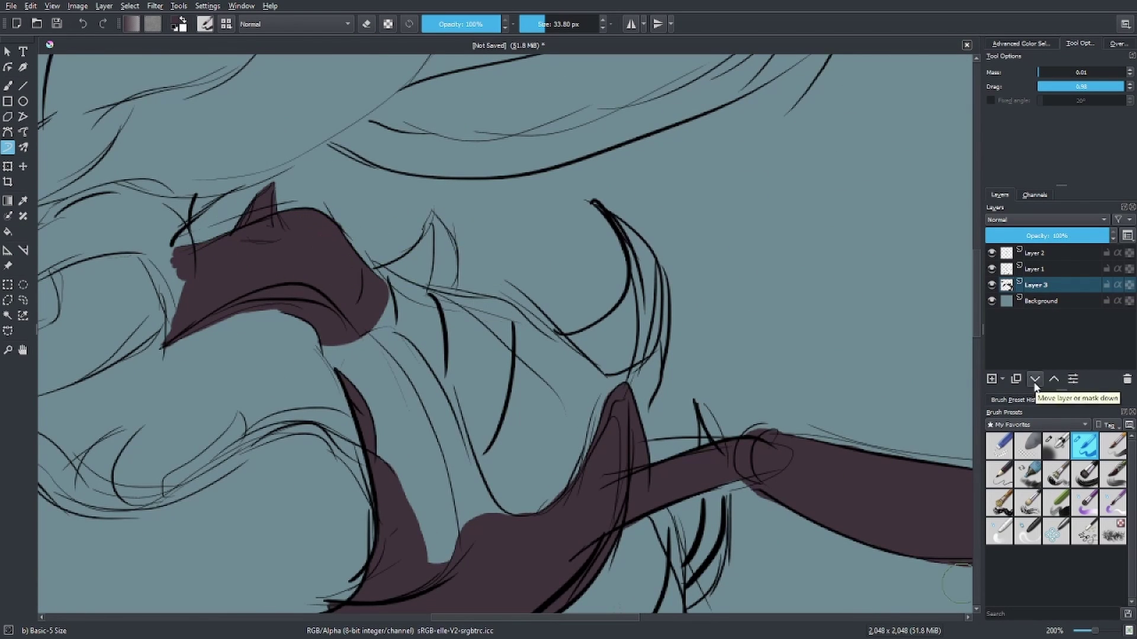
mouse_move(426, 261)
mouse_down()
mouse_move(377, 293)
mouse_move(450, 249)
mouse_move(450, 284)
mouse_up()
drag(384, 248, 447, 237)
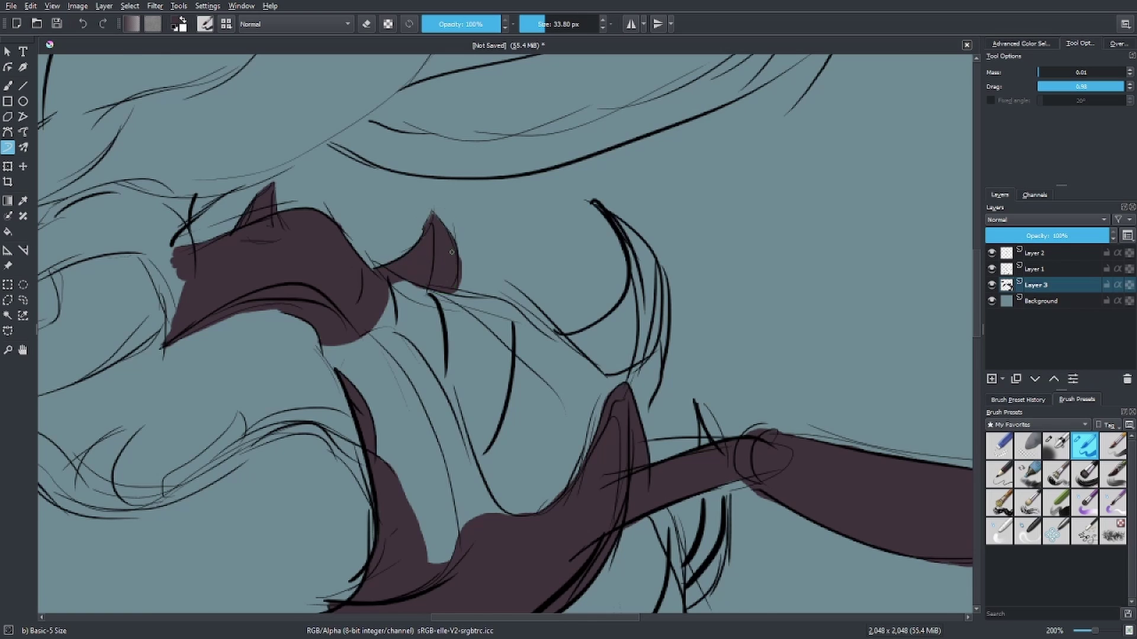
Step: Fill the pocket below the head's curved line in dark paint
ctrl+scroll(414, 255, up, 3)
ctrl+scroll(341, 423, down, 1)
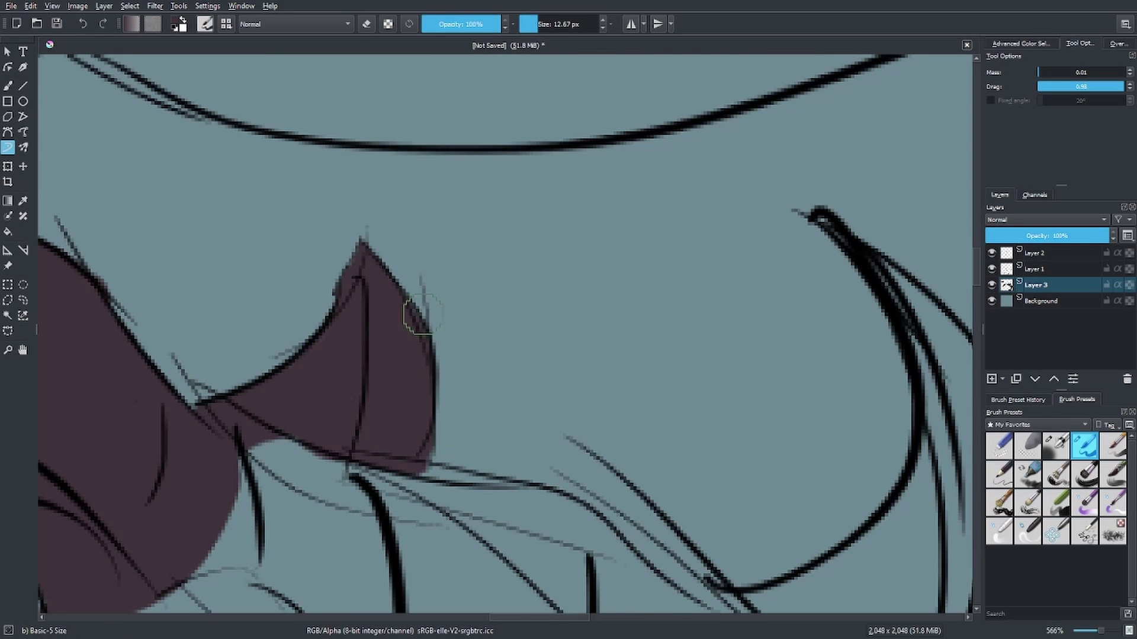
ctrl+scroll(414, 318, down, 2)
drag(335, 346, 455, 343)
drag(379, 367, 473, 350)
drag(414, 408, 474, 373)
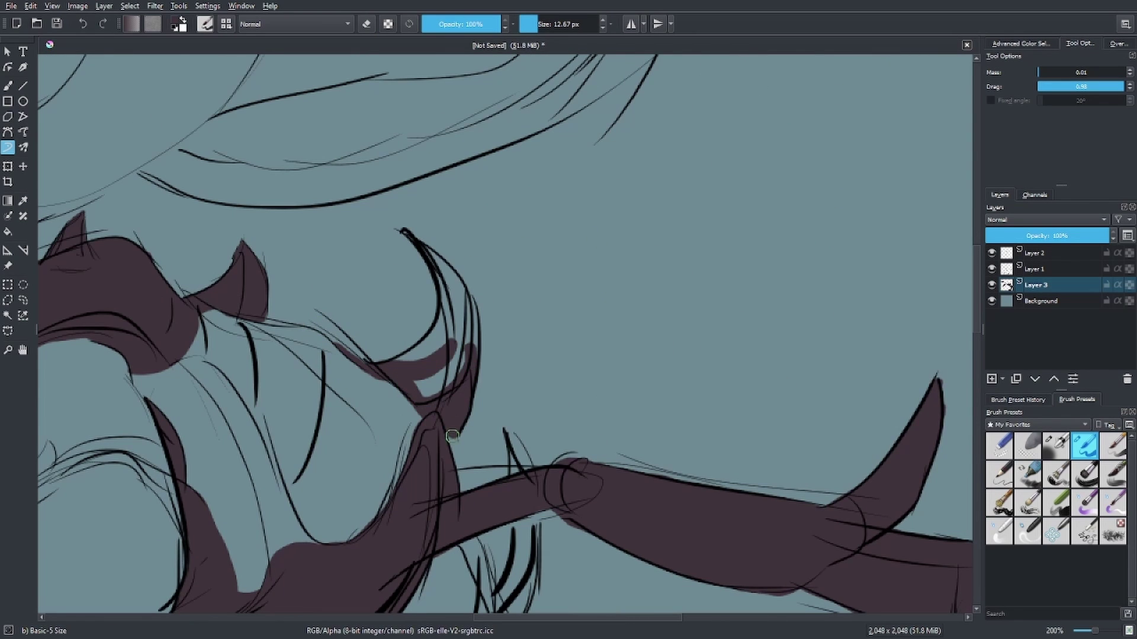
mouse_move(450, 438)
mouse_down()
mouse_move(404, 359)
mouse_move(397, 227)
mouse_move(459, 310)
mouse_up()
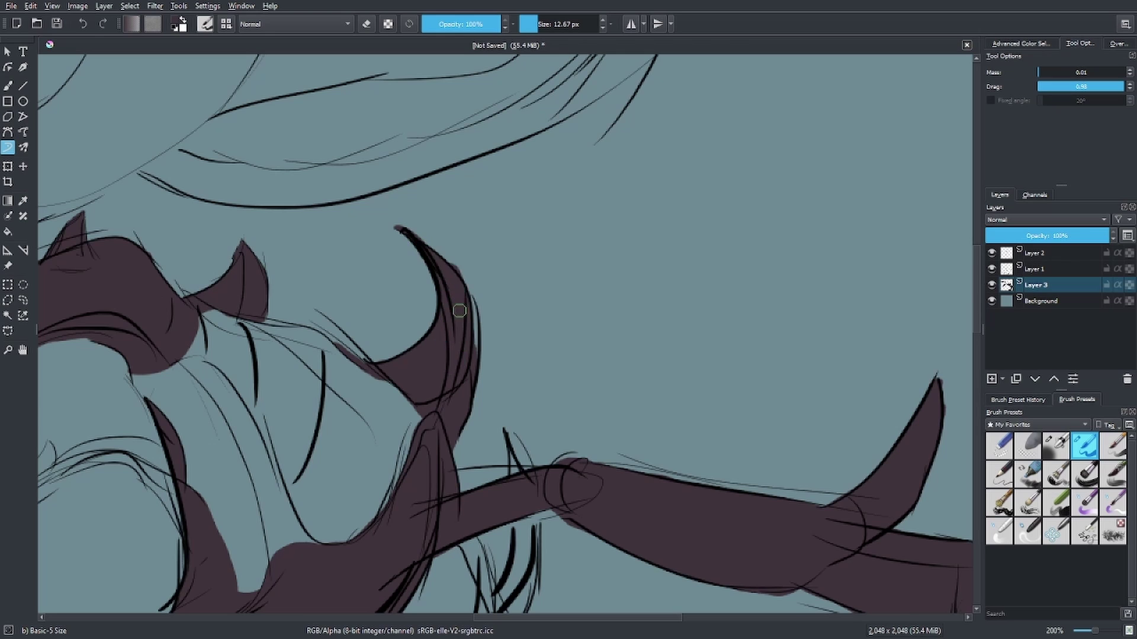
Step: Brush dark fill down and up the neck and along its lower stroke
key(minus)
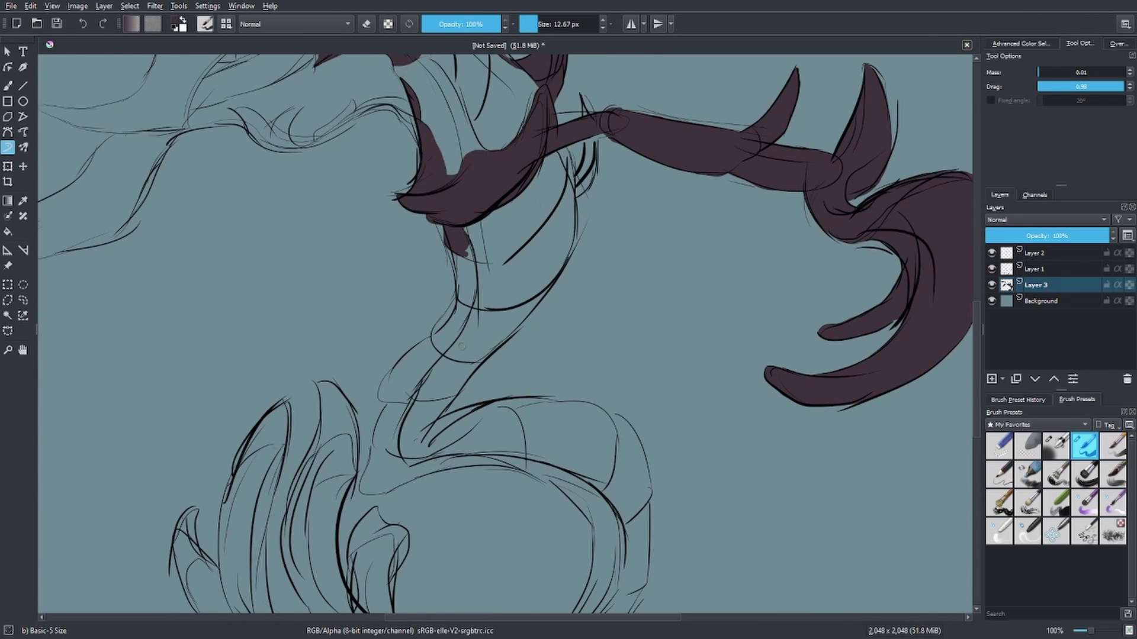
key(plus)
key(plus)
key(plus)
mouse_move(348, 441)
mouse_down()
mouse_move(310, 552)
mouse_move(444, 518)
mouse_move(204, 383)
mouse_move(621, 396)
mouse_up()
key(minus)
mouse_move(516, 407)
mouse_down()
mouse_move(542, 314)
mouse_move(540, 267)
mouse_move(583, 256)
mouse_move(658, 191)
mouse_up()
drag(797, 174, 726, 387)
mouse_move(568, 402)
mouse_down()
mouse_move(627, 219)
mouse_move(506, 520)
mouse_move(574, 436)
mouse_up()
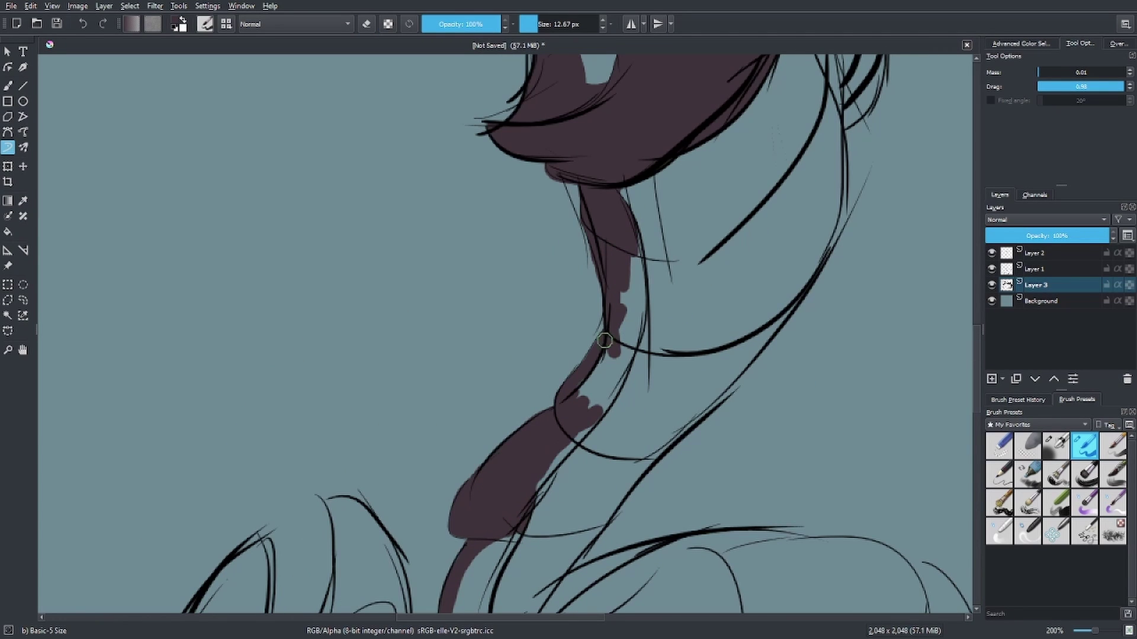
Step: Finish the neck fill, covering gaps, the strands below the arm and the upper spike
drag(616, 335, 586, 408)
drag(624, 367, 595, 423)
drag(634, 302, 610, 403)
mouse_move(684, 311)
mouse_down()
mouse_move(660, 411)
mouse_move(613, 367)
mouse_up()
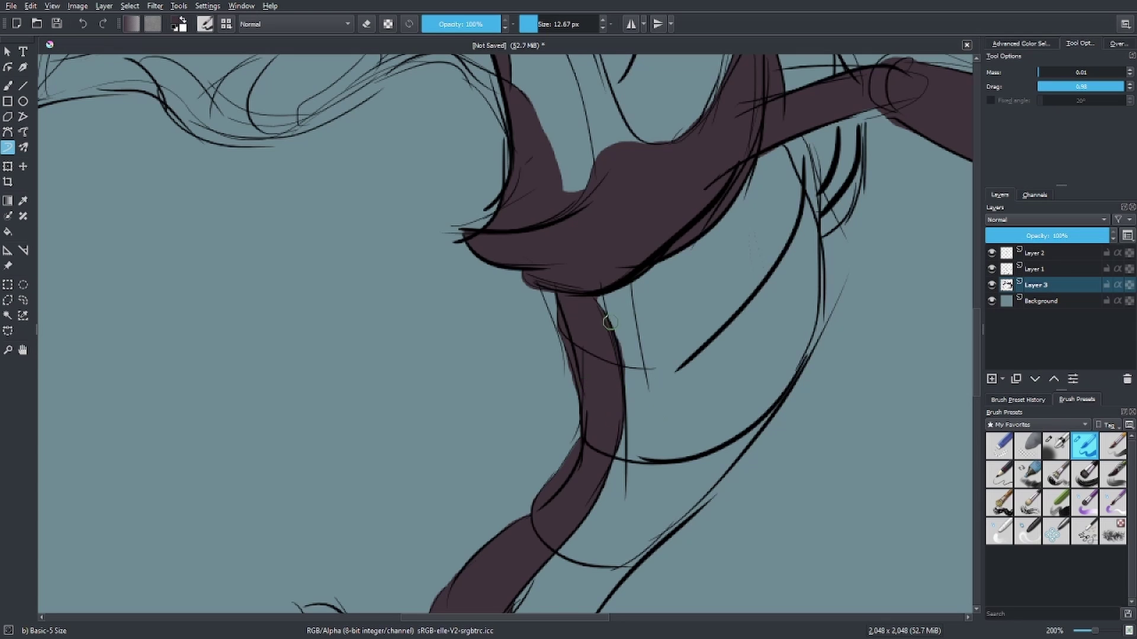
drag(841, 79, 705, 262)
drag(716, 302, 693, 435)
drag(719, 325, 698, 408)
drag(698, 219, 708, 245)
Step: Fill the lower neck and save the painting as dragalge.kra
scroll(708, 245, down, 4)
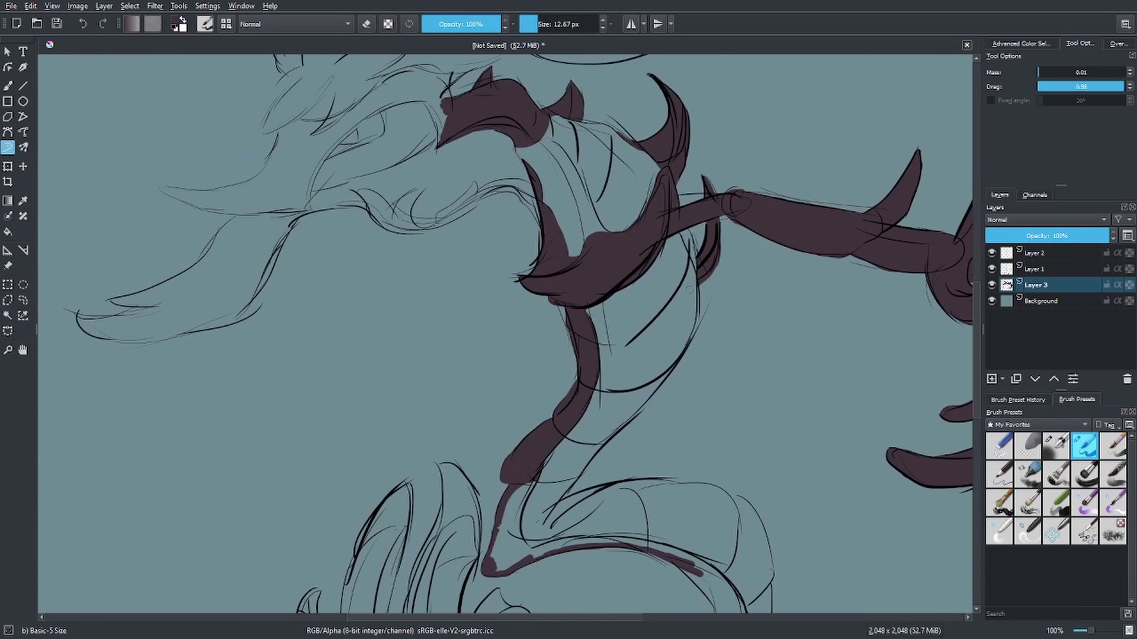
scroll(532, 296, up, 2)
drag(538, 231, 551, 305)
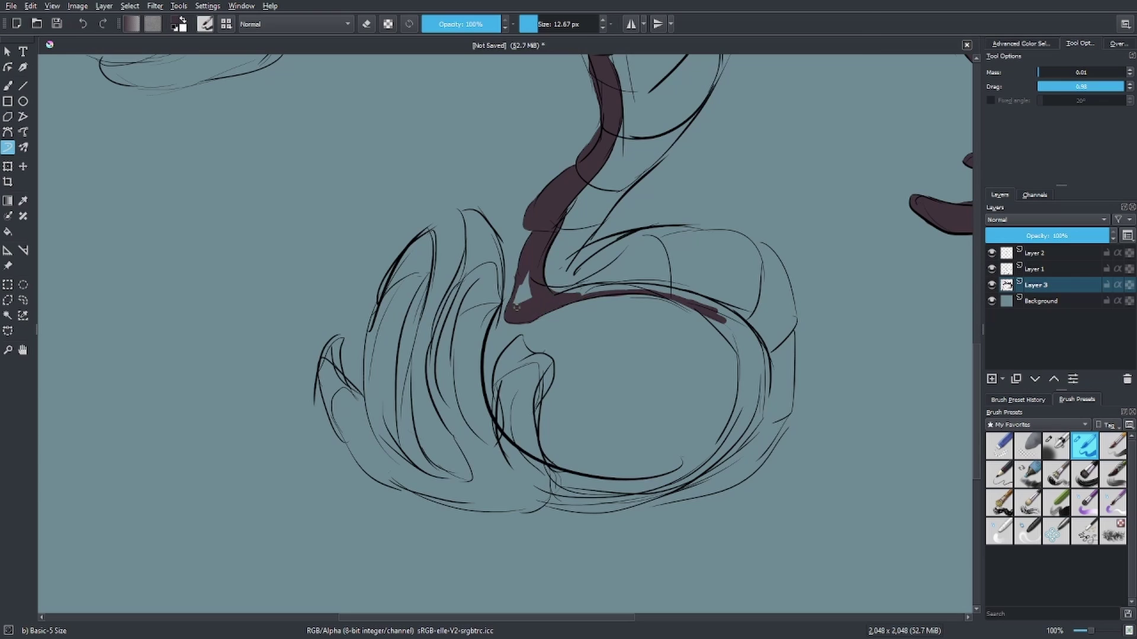
key(ctrl+s)
Step: Trace and thicken the coiled tail's upper, right and bottom curves in dark paint
drag(667, 293, 560, 296)
drag(682, 301, 740, 355)
scroll(740, 355, down, 1)
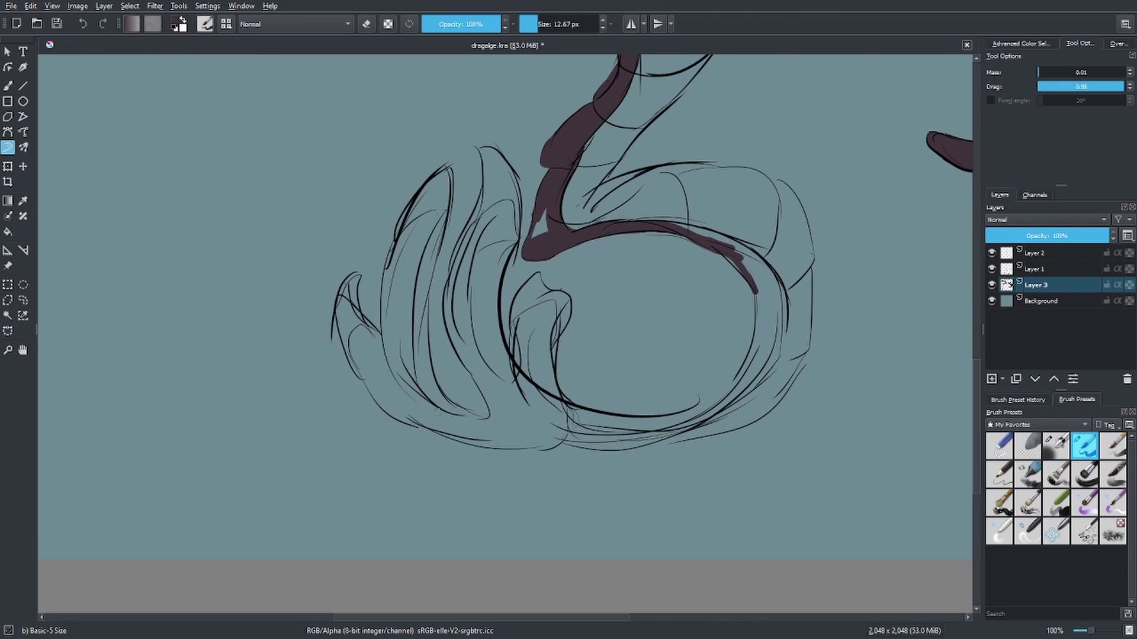
drag(702, 432, 527, 447)
drag(775, 299, 711, 415)
drag(723, 408, 554, 426)
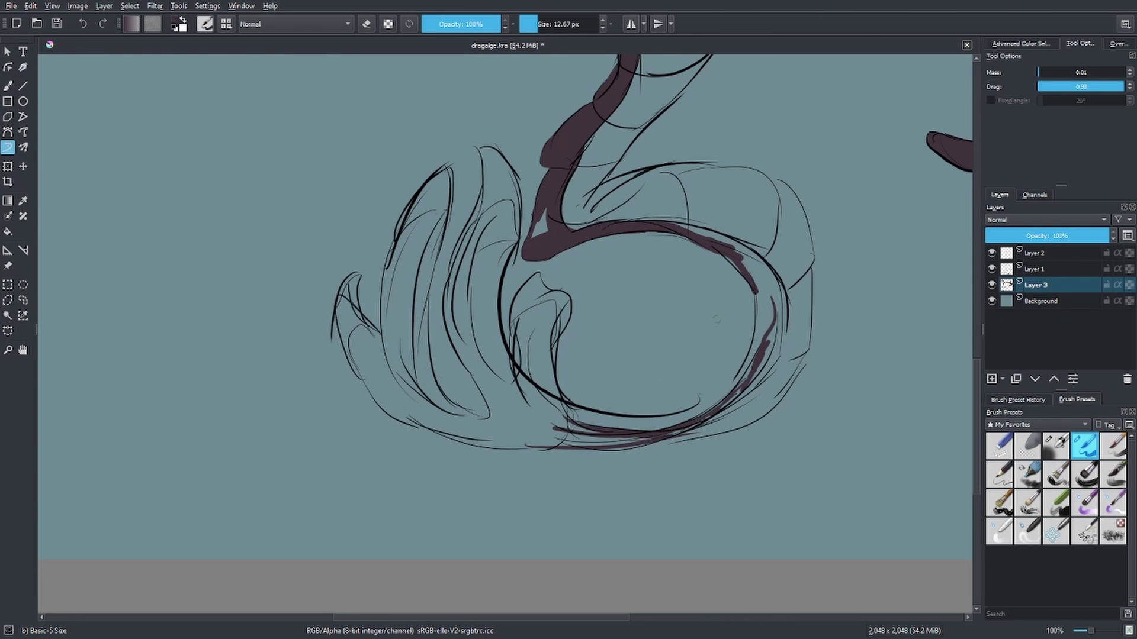
drag(757, 294, 687, 431)
drag(732, 260, 760, 332)
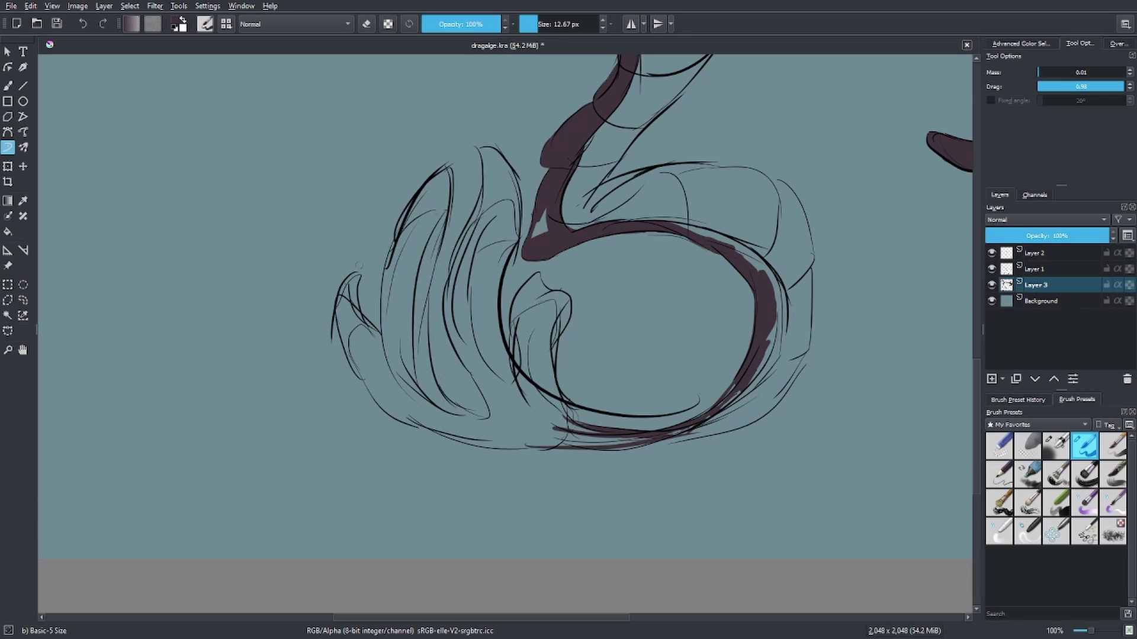
Step: Darken the left fin strands, lower-left fin outline, tail bottom and small inner shape
drag(444, 168, 386, 278)
drag(385, 281, 398, 384)
drag(359, 277, 380, 384)
drag(373, 333, 399, 335)
drag(334, 308, 601, 445)
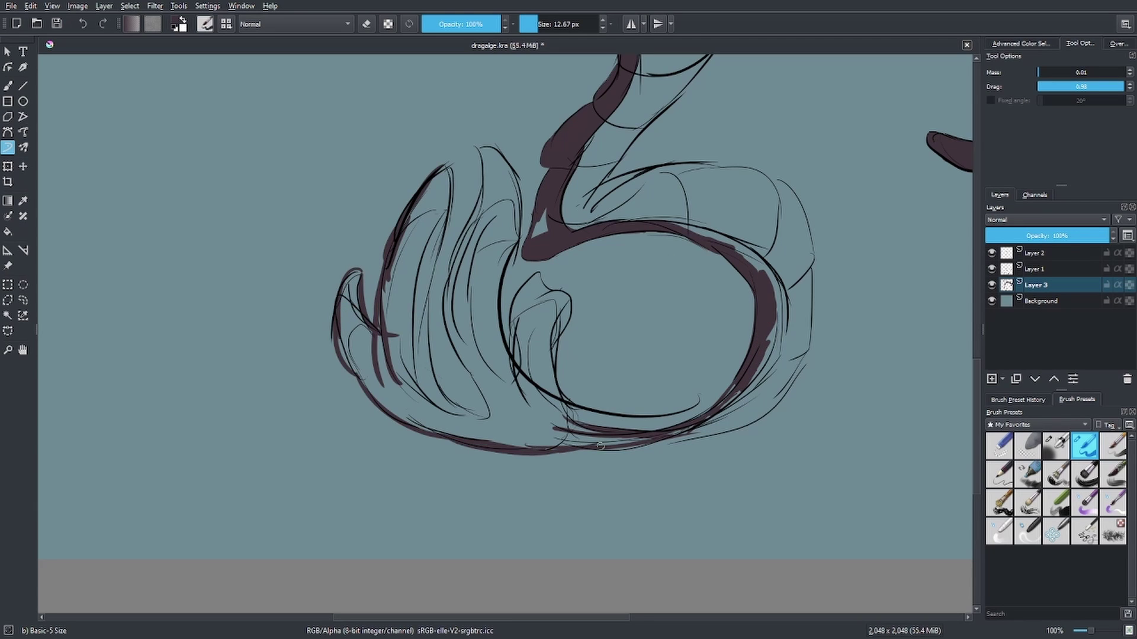
drag(540, 276, 571, 425)
drag(536, 277, 539, 324)
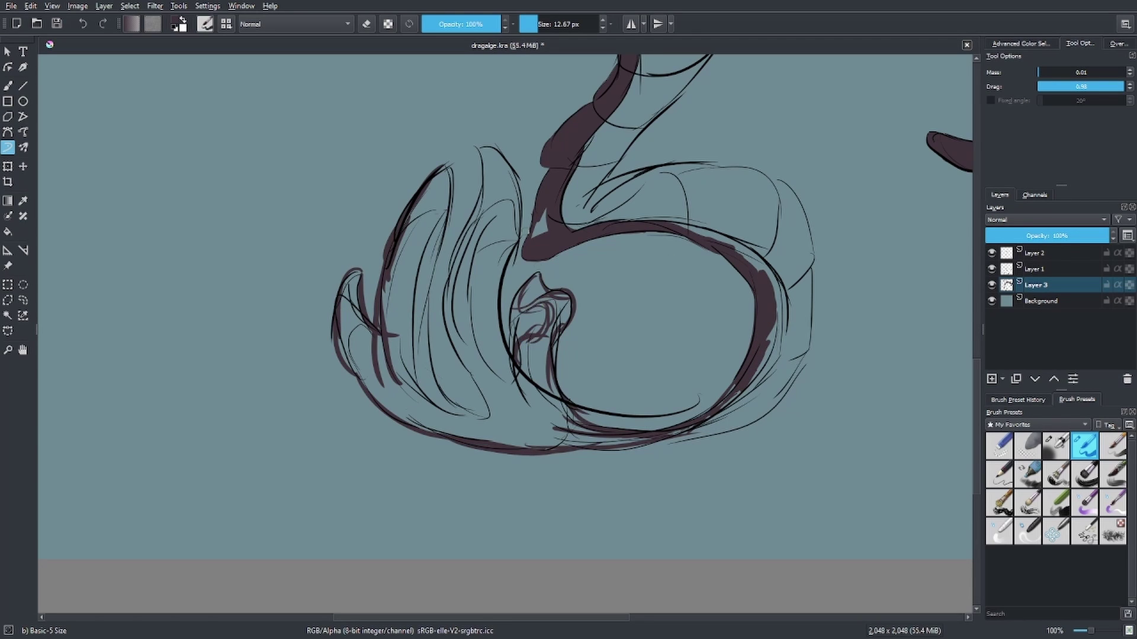
Step: Thicken the four middle fin strands with dark paint
drag(453, 166, 441, 285)
drag(474, 225, 479, 417)
drag(458, 249, 449, 364)
drag(488, 148, 494, 332)
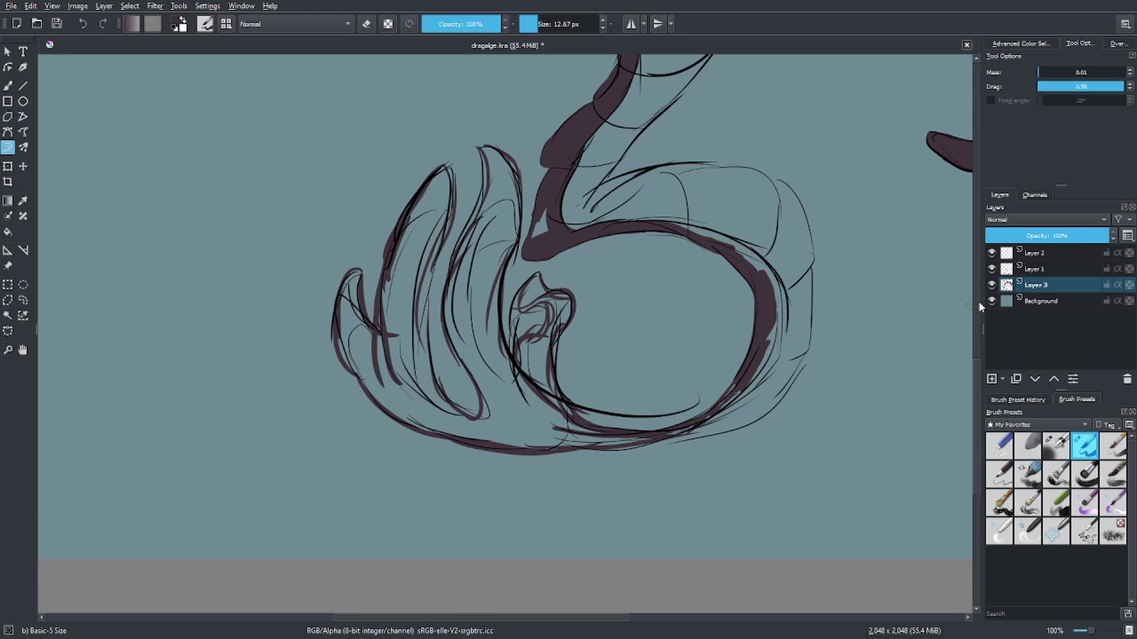
Step: Hide the sketch layer and thicken the left fin and the tail's bottom outline with dark strokes
click(991, 268)
key(plus)
key(plus)
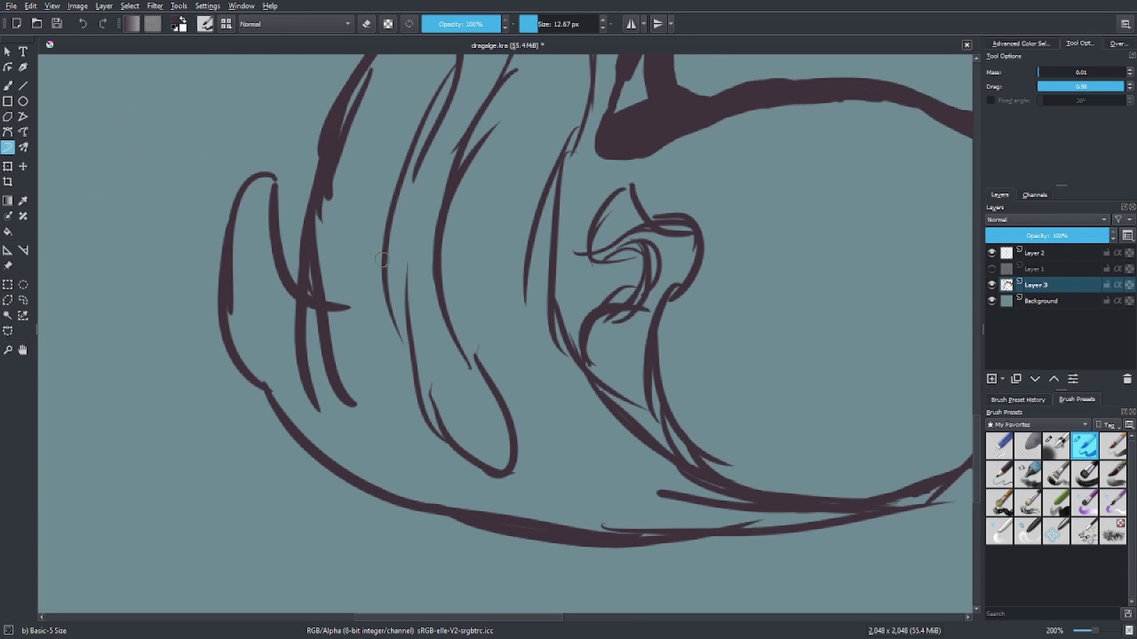
scroll(553, 408, up, 2)
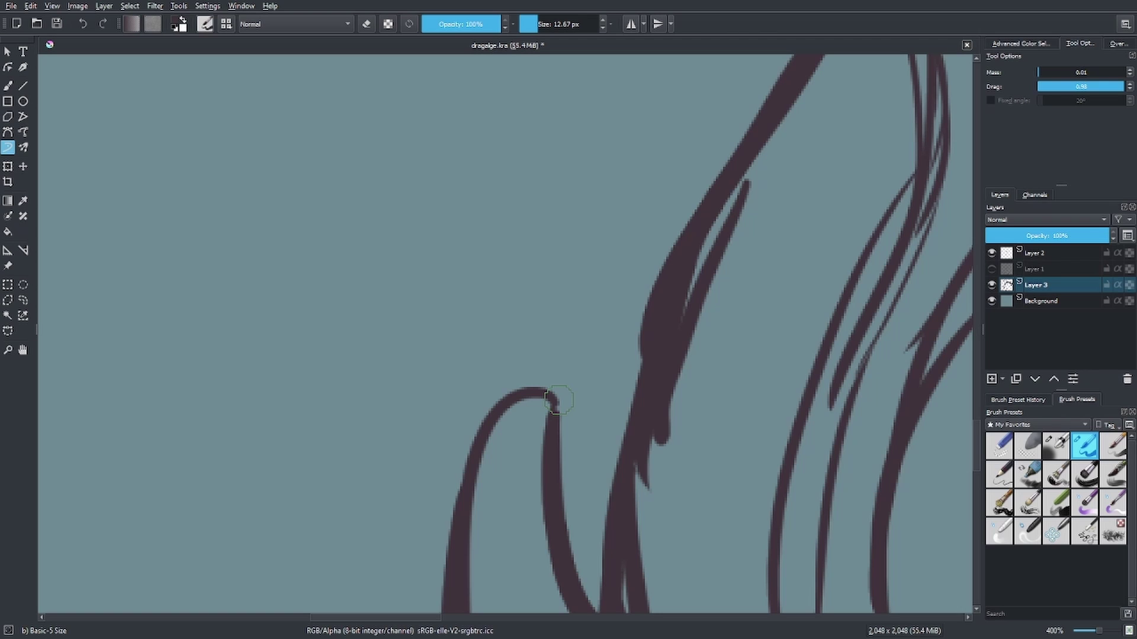
scroll(553, 400, down, 5)
drag(680, 419, 470, 475)
key(f)
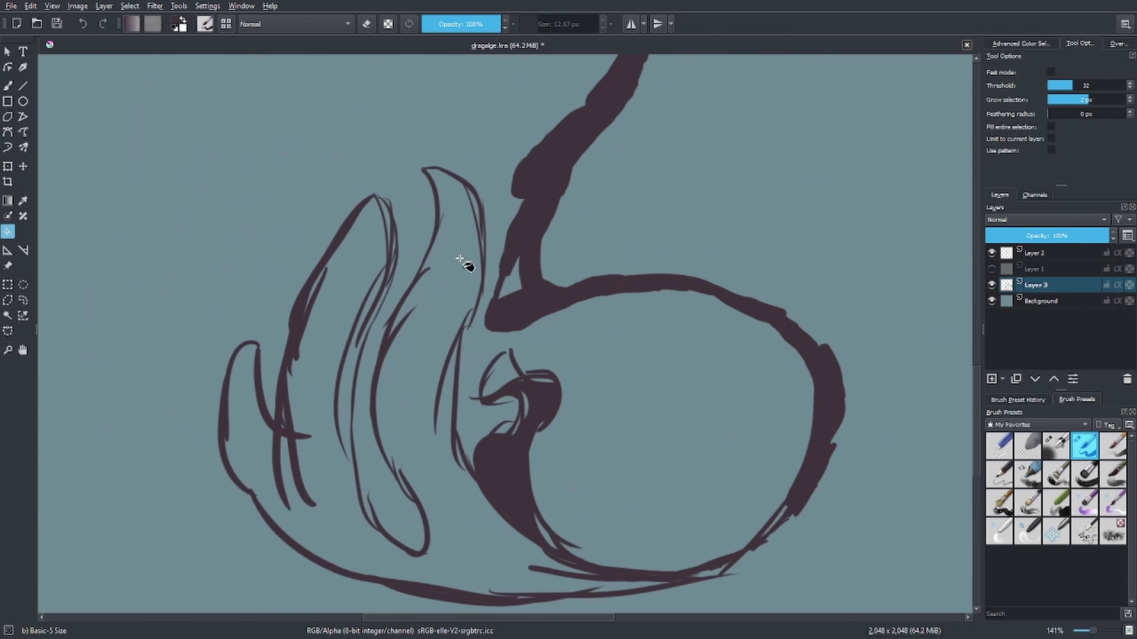
drag(490, 570, 436, 482)
key(b)
mouse_move(236, 414)
mouse_down()
mouse_move(266, 190)
mouse_move(278, 384)
mouse_move(592, 491)
mouse_up()
drag(403, 449, 539, 491)
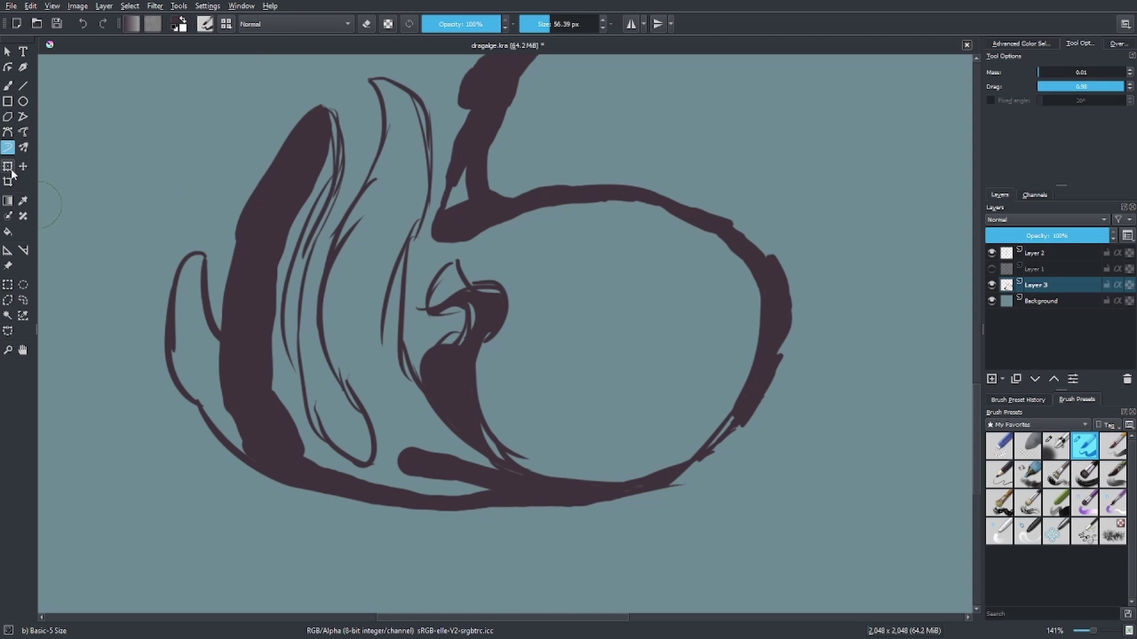
Step: Paint dark strokes on the middle fin and near the inner shape, undoing two stray dark fills
key(f)
click(382, 343)
key(ctrl+z)
key(b)
drag(409, 257, 379, 361)
drag(378, 279, 438, 450)
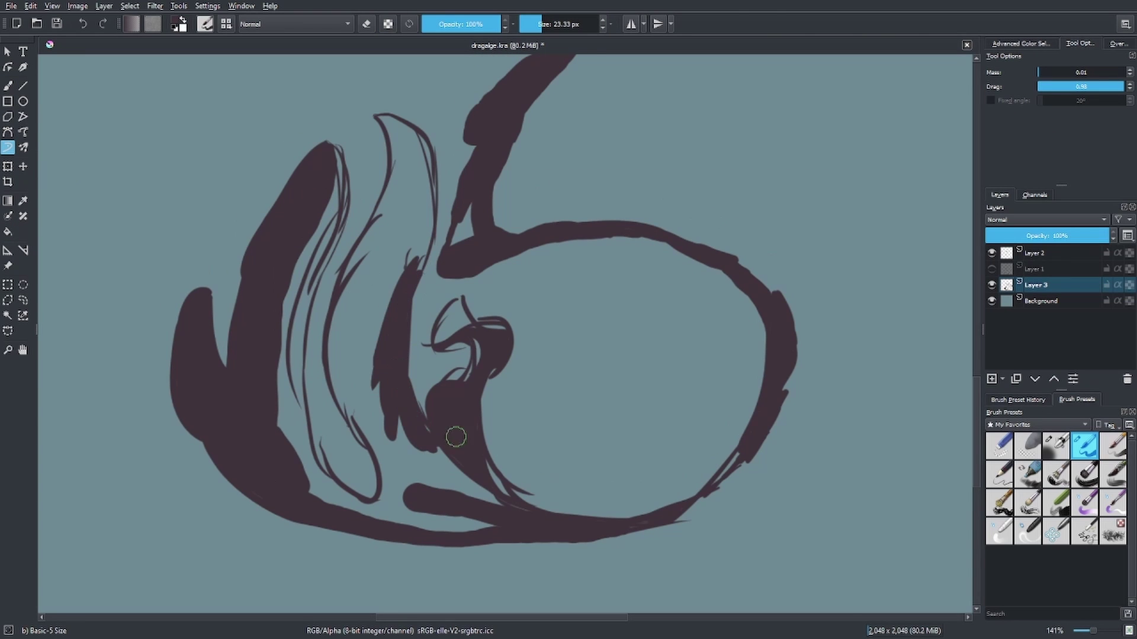
drag(740, 464, 651, 493)
key(f)
click(309, 432)
key(ctrl+z)
Step: Fill the left fin tip solid and darken the lower fins with the dynamic brush
scroll(669, 497, up, 3)
key(b)
scroll(675, 231, up, 3)
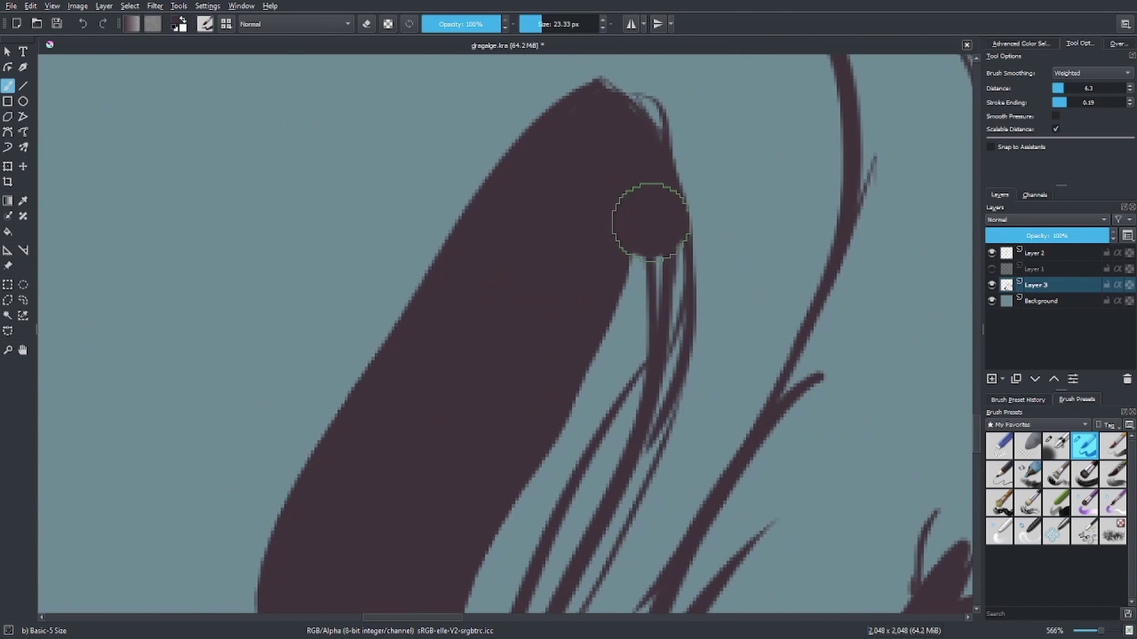
key(b)
mouse_move(501, 356)
mouse_down()
mouse_move(566, 297)
mouse_move(398, 558)
mouse_up()
scroll(414, 415, down, 1)
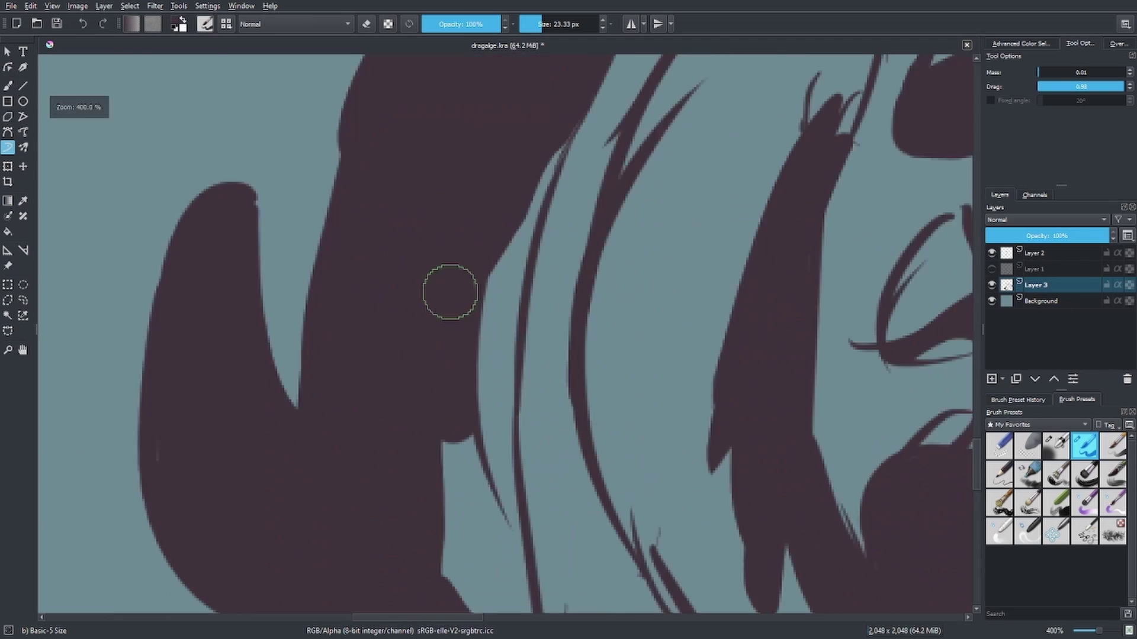
drag(468, 388, 428, 303)
scroll(429, 302, down, 3)
drag(556, 402, 539, 515)
drag(592, 479, 657, 533)
mouse_move(467, 450)
mouse_down()
mouse_move(477, 521)
mouse_move(657, 560)
mouse_up()
drag(521, 394, 524, 474)
Step: Add Layer 4, choose dark grey, and start shading the middle fin
click(991, 379)
key(p)
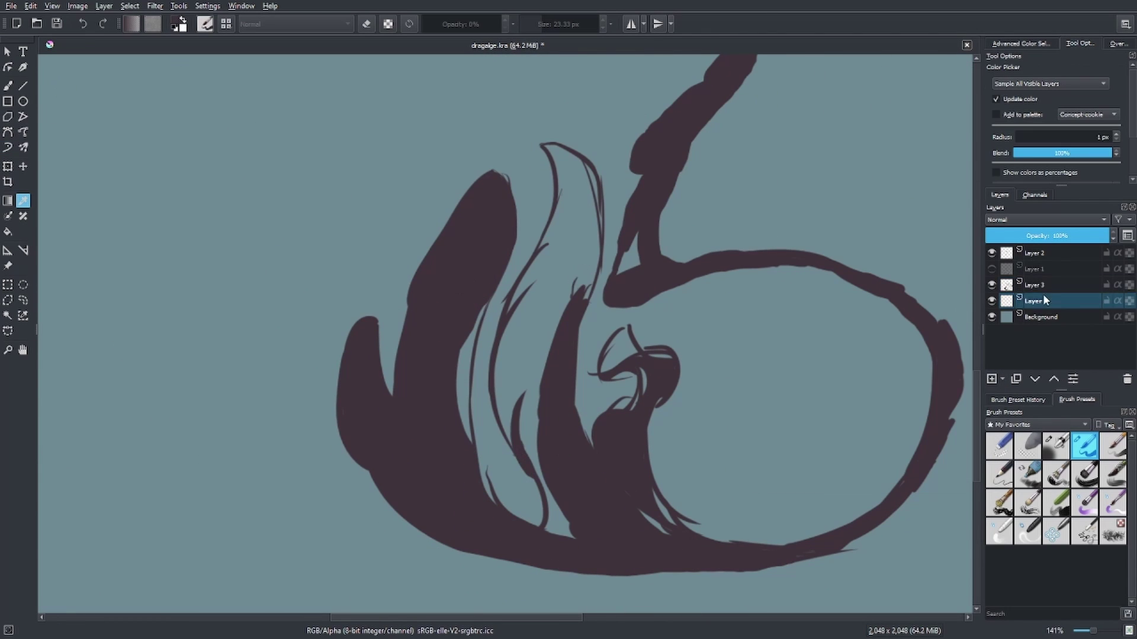
click(177, 21)
click(636, 450)
key(b)
drag(469, 312, 456, 391)
Step: Paint dark-grey shading across the middle fin, beside it, in the head area and along the jaw
scroll(470, 312, up, 3)
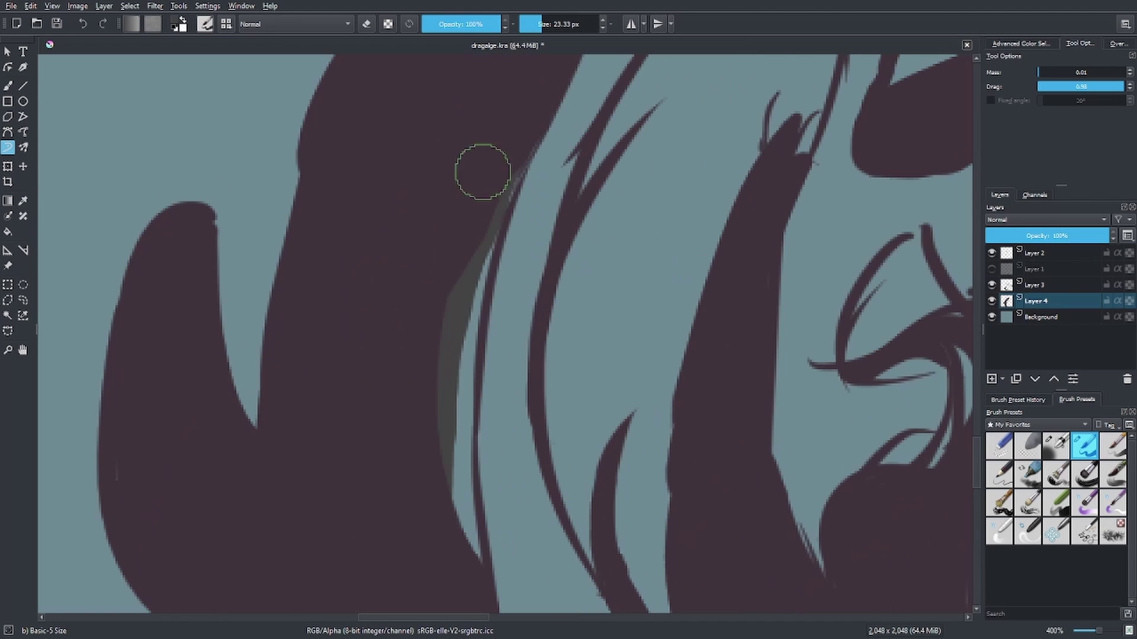
drag(509, 172, 464, 364)
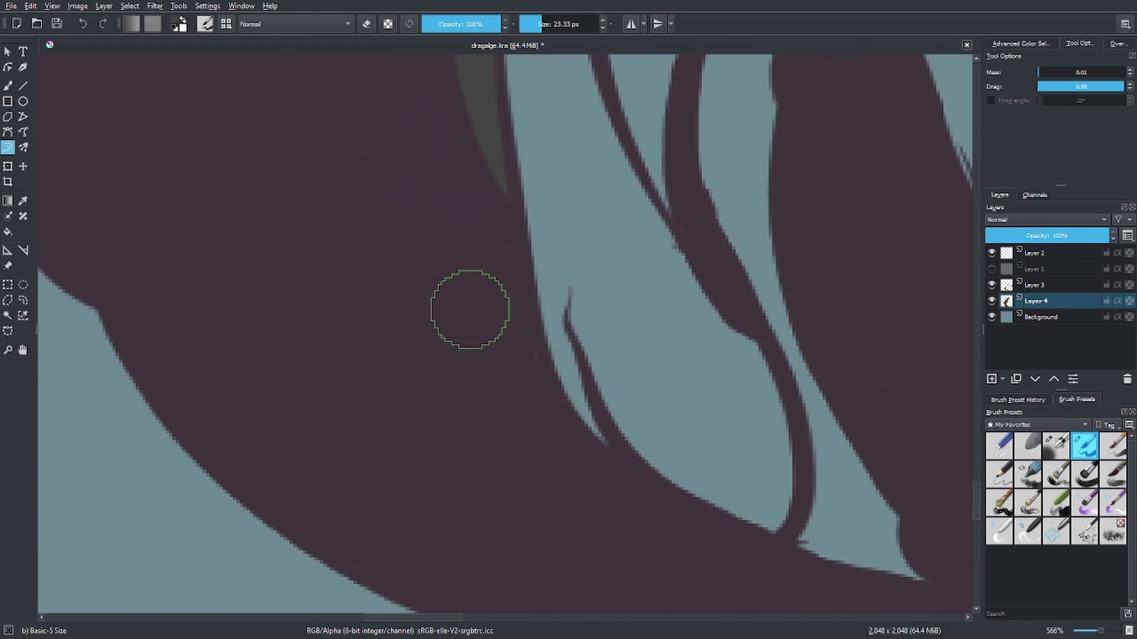
scroll(470, 307, down, 2)
mouse_move(568, 444)
mouse_down()
mouse_move(562, 465)
mouse_move(515, 263)
mouse_move(482, 266)
mouse_move(592, 89)
mouse_up()
mouse_move(673, 410)
mouse_down()
mouse_move(655, 292)
mouse_move(657, 201)
mouse_up()
scroll(652, 207, down, 1)
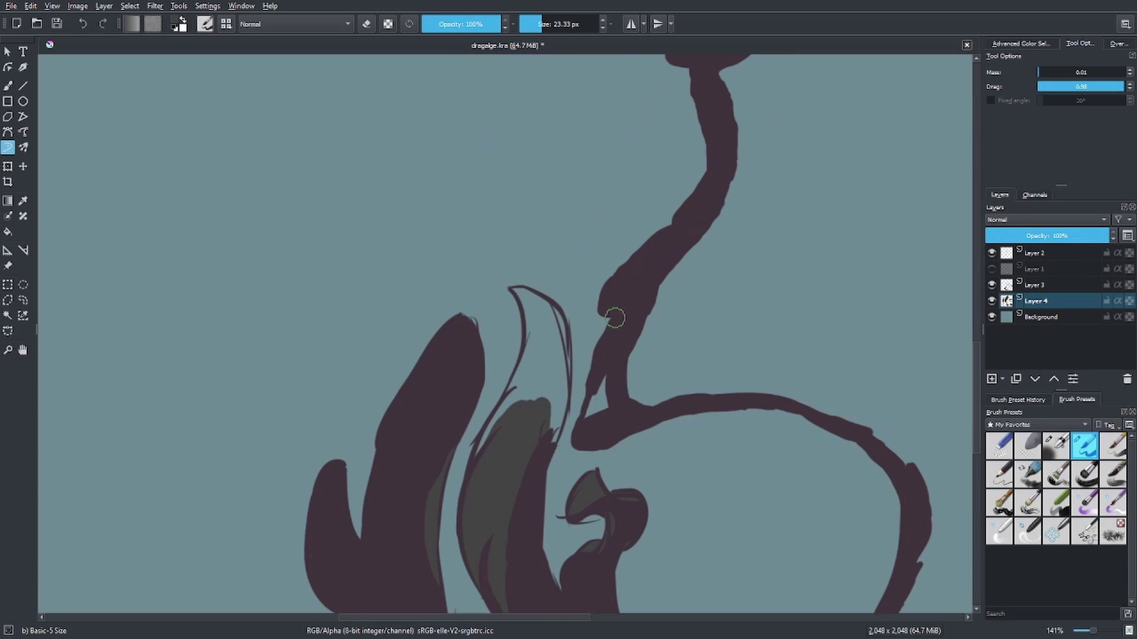
mouse_move(609, 317)
mouse_down()
mouse_move(544, 419)
mouse_move(510, 290)
mouse_move(565, 373)
mouse_up()
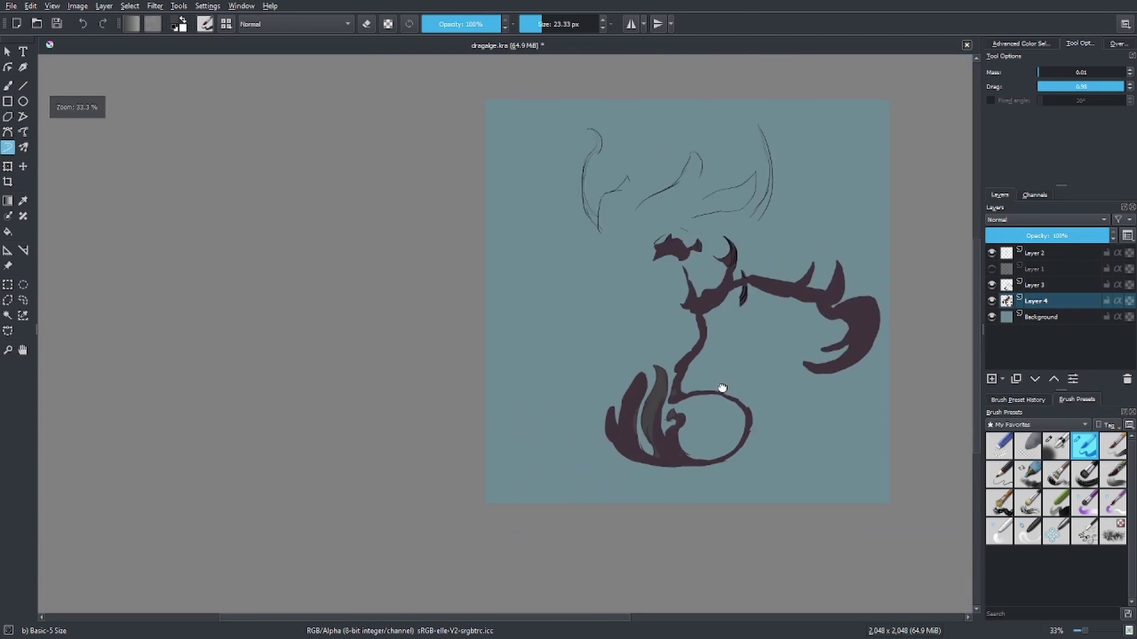
scroll(231, 308, up, 4)
mouse_move(225, 308)
mouse_down()
mouse_move(402, 322)
mouse_move(236, 309)
mouse_move(550, 368)
mouse_move(769, 246)
mouse_up()
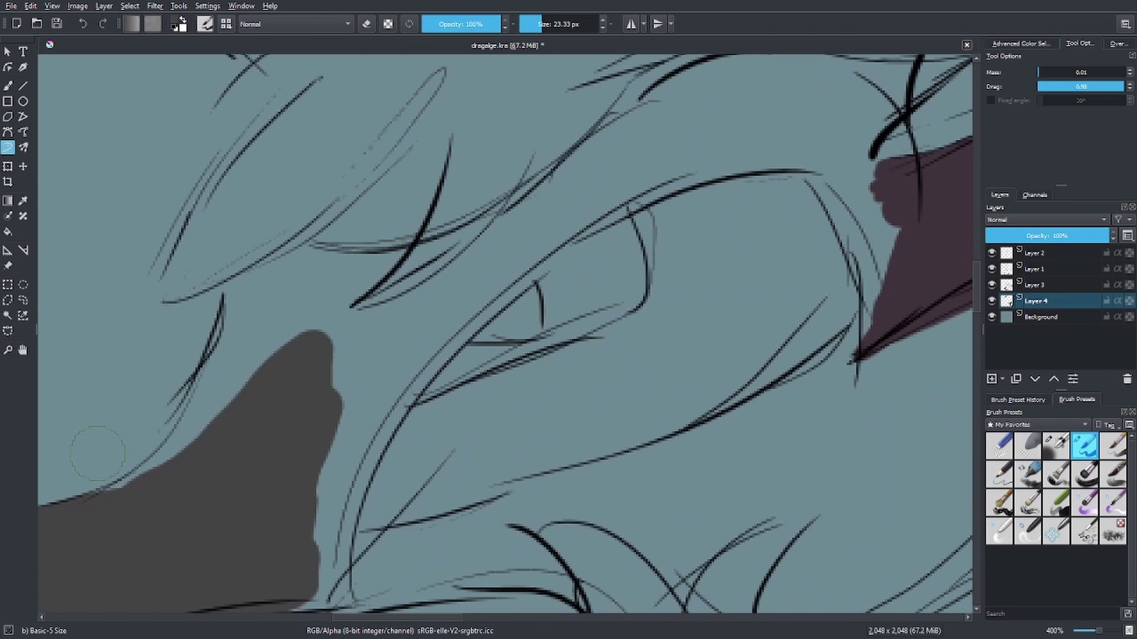
Step: Extend the grey jaw and lip shading, then fill the lower grey shape on the body layer
mouse_move(196, 409)
mouse_down()
mouse_move(224, 344)
mouse_move(485, 260)
mouse_move(562, 168)
mouse_up()
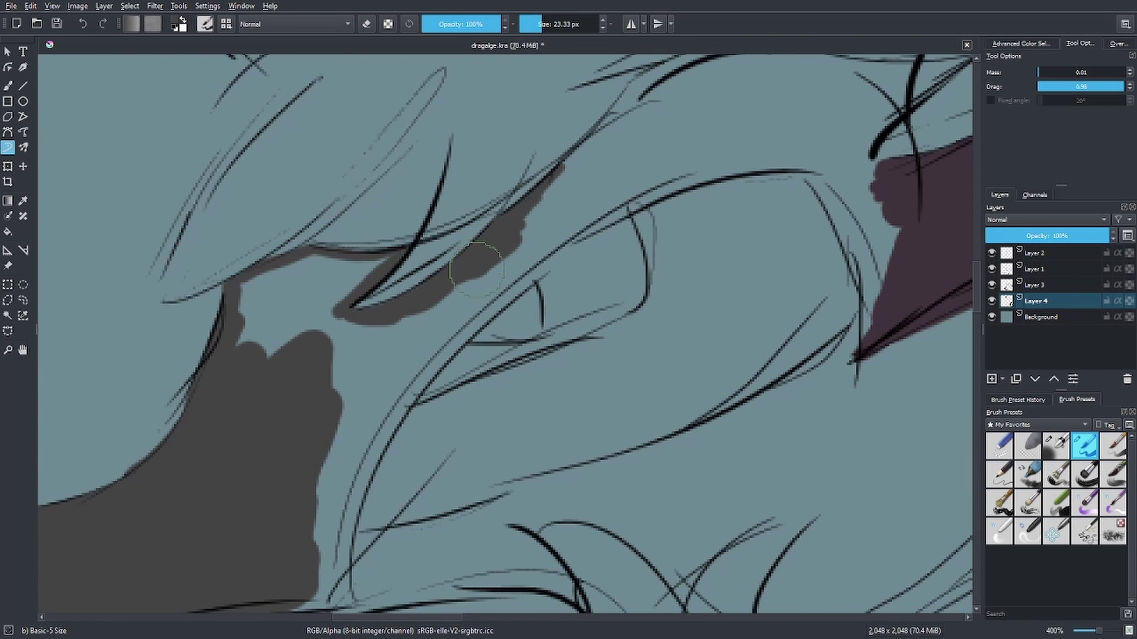
mouse_move(370, 435)
mouse_down()
mouse_move(560, 246)
mouse_move(862, 356)
mouse_move(842, 172)
mouse_move(347, 332)
mouse_move(313, 319)
mouse_move(563, 233)
mouse_move(586, 320)
mouse_up()
key(minus)
key(Page_Up)
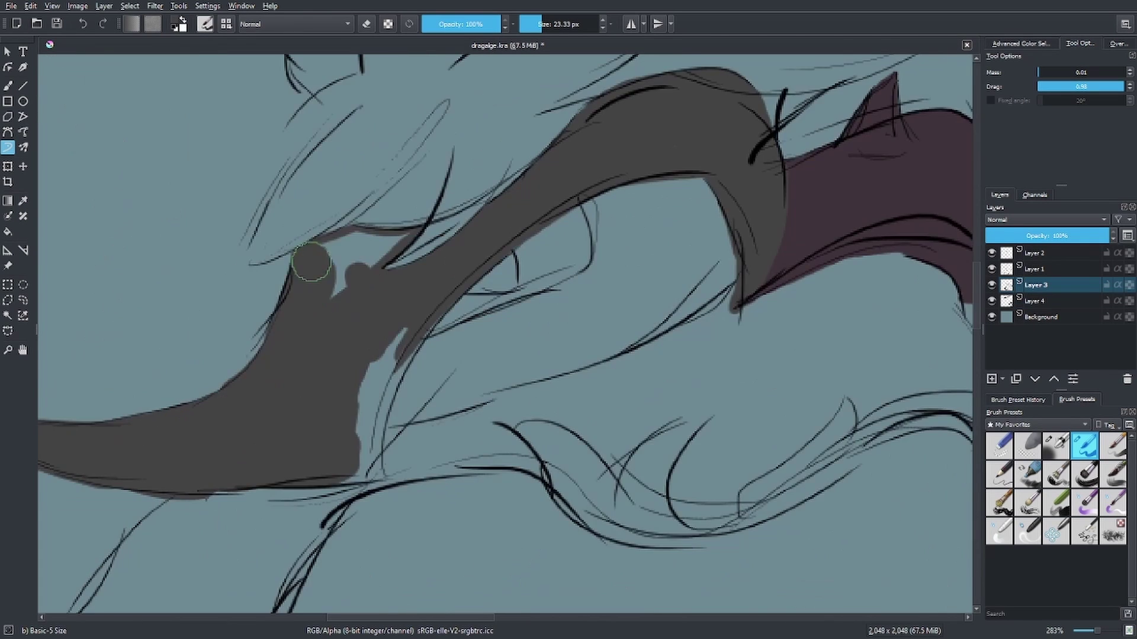
drag(540, 219, 806, 65)
mouse_move(481, 304)
mouse_down()
mouse_move(509, 284)
mouse_move(456, 413)
mouse_up()
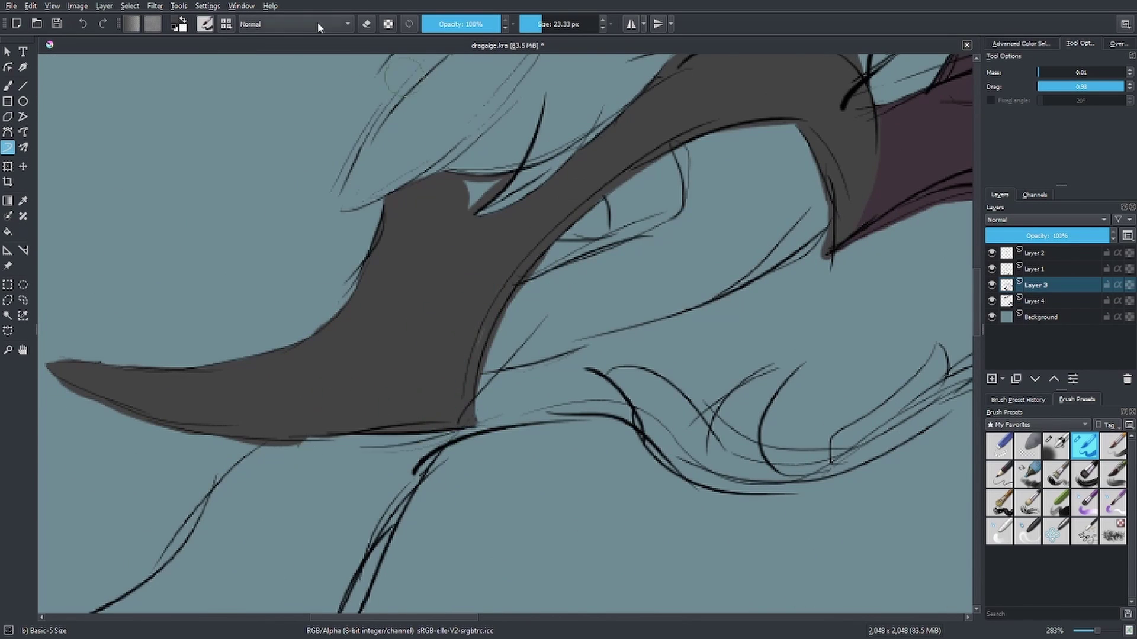
Step: Return to the shading Layer 4 and toggle the brush into eraser mode
key(plus)
key(Page_Down)
key(e)
scroll(419, 398, down, 3)
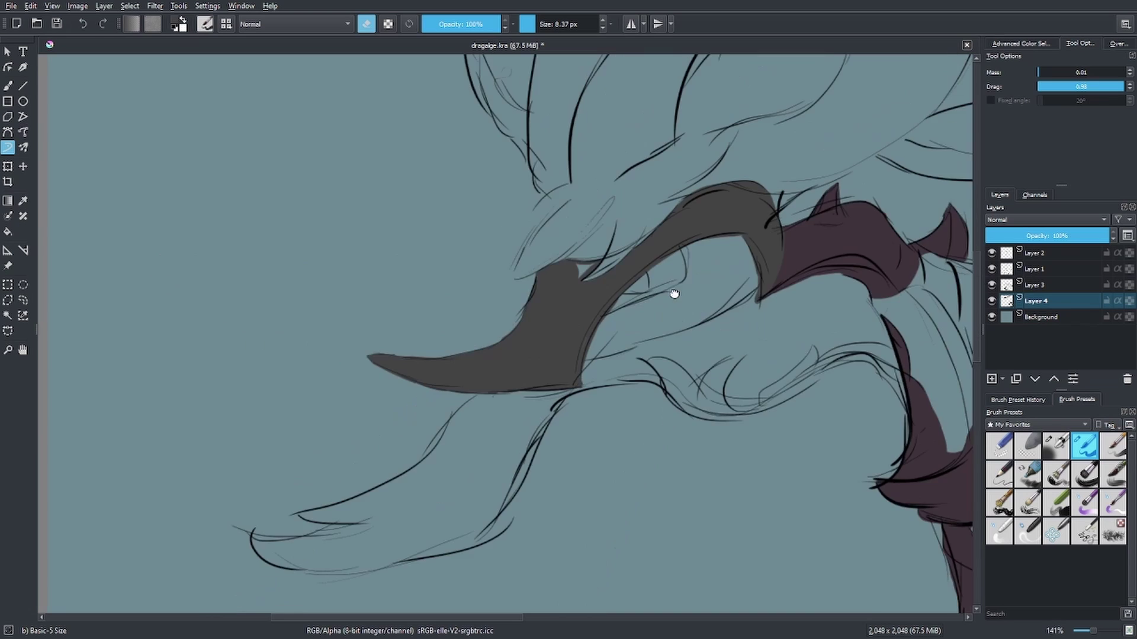
scroll(497, 348, up, 2)
Step: Paint dark purple along the body curve, the lower-left curves and under the grey horn
key(e)
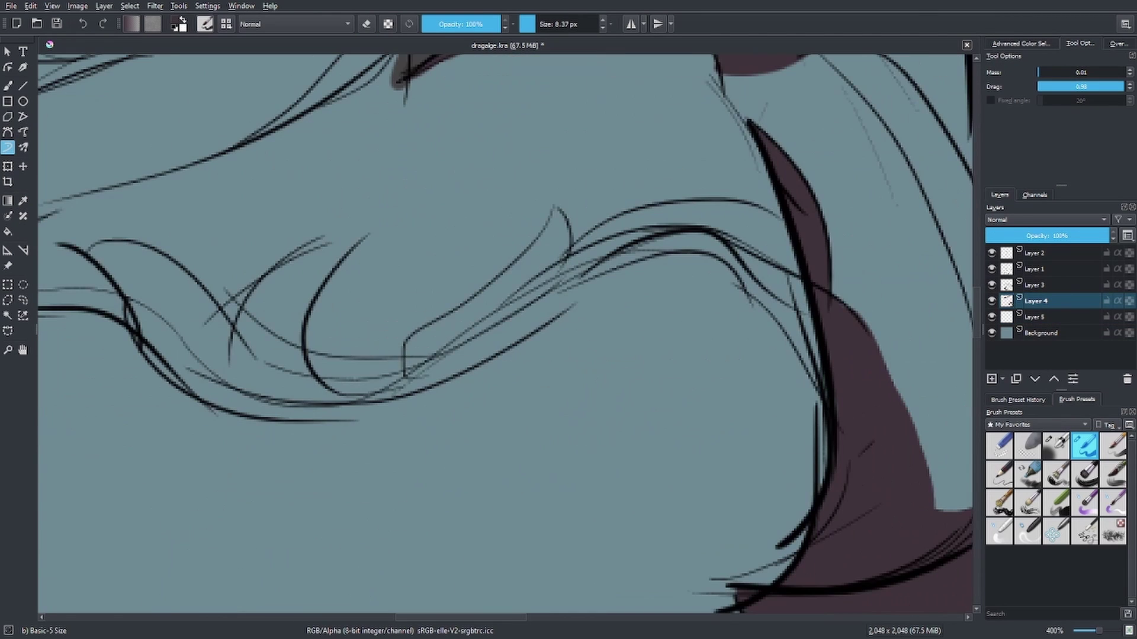
mouse_move(397, 370)
mouse_down()
mouse_move(480, 314)
mouse_move(550, 231)
mouse_move(542, 275)
mouse_move(728, 205)
mouse_move(756, 233)
mouse_move(614, 262)
mouse_move(796, 290)
mouse_up()
key(minus)
key(minus)
key(minus)
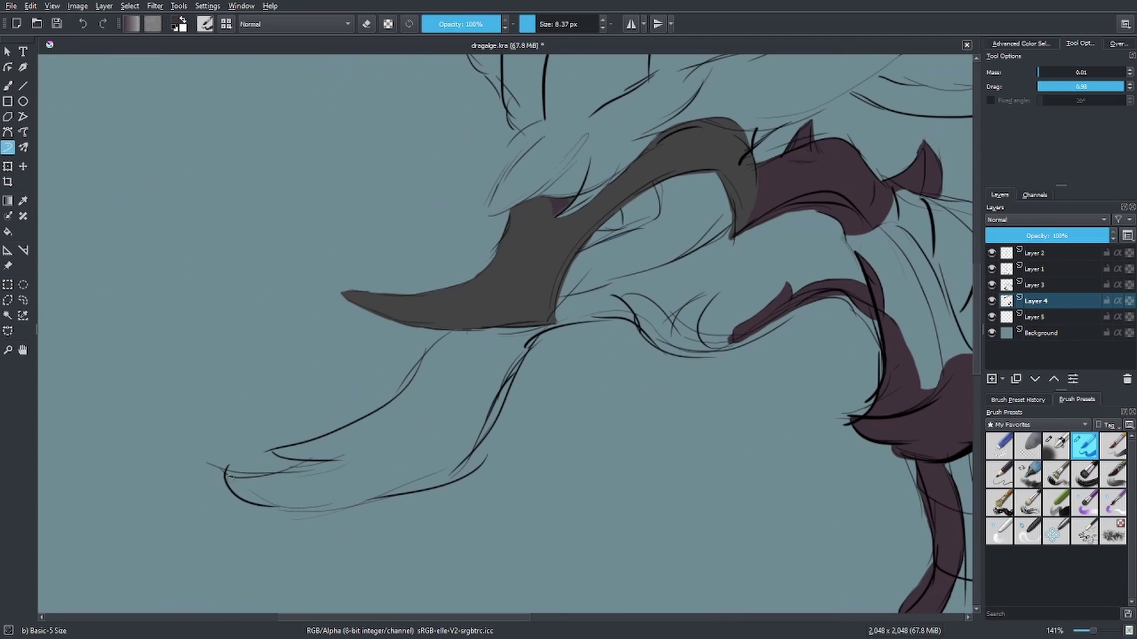
drag(225, 470, 403, 481)
drag(225, 473, 337, 443)
drag(269, 452, 344, 459)
drag(470, 330, 266, 462)
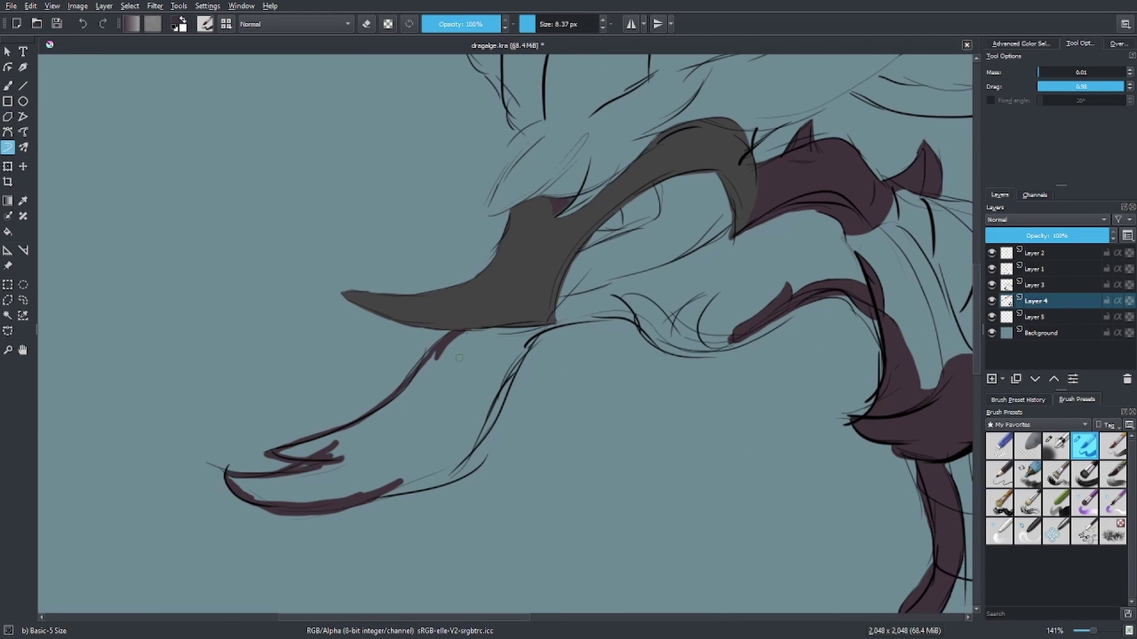
drag(408, 379, 553, 322)
Step: With the freehand brush, paint dark purple along the lower curves and right-hand line, filling the tail
key(b)
key(plus)
key(plus)
key(plus)
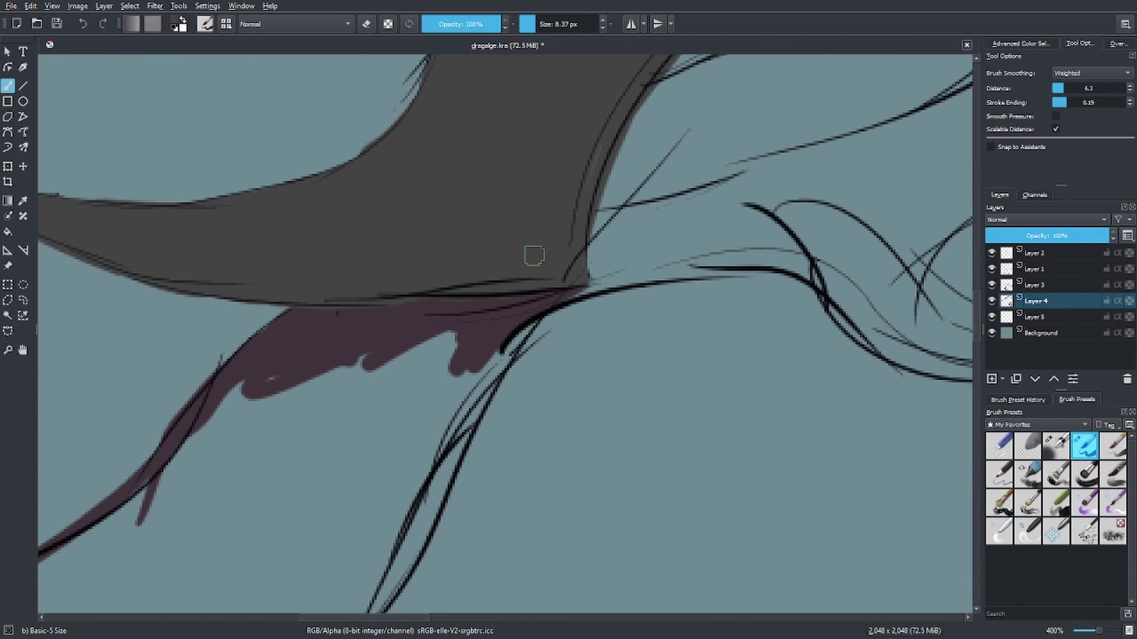
key(minus)
key(minus)
drag(331, 533, 373, 510)
drag(424, 373, 442, 338)
drag(390, 524, 501, 450)
drag(498, 414, 534, 352)
drag(550, 311, 421, 509)
Step: On Layer 5, paint purple along the right limb and lower body edge, then add a new layer
click(463, 323)
key(minus)
click(1050, 317)
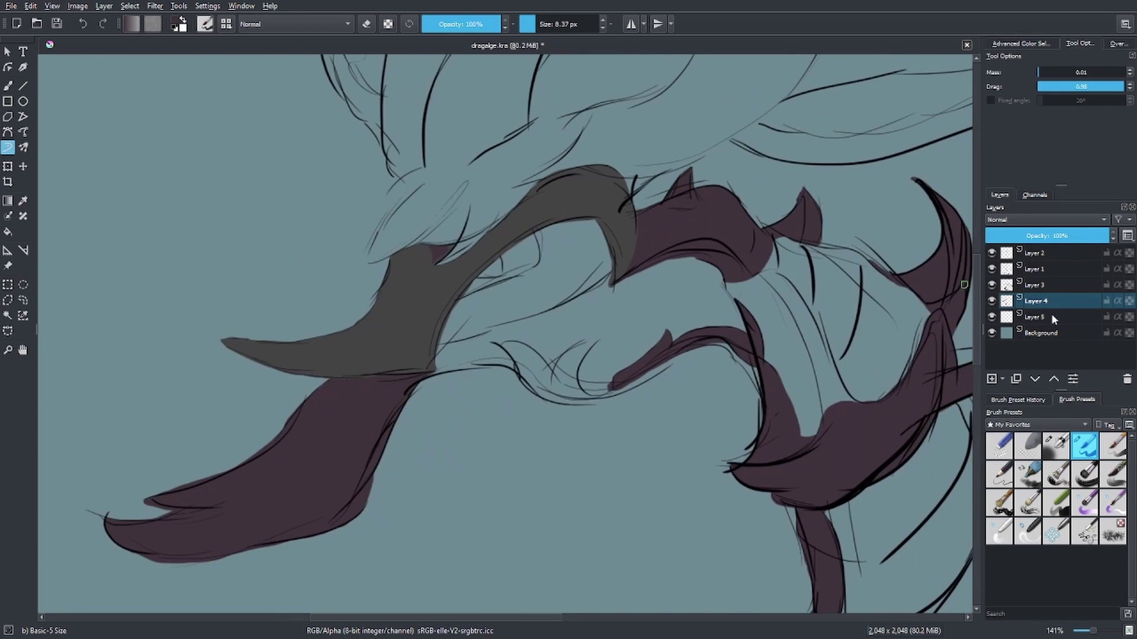
mouse_move(373, 411)
mouse_down()
mouse_move(494, 391)
mouse_move(484, 392)
mouse_up()
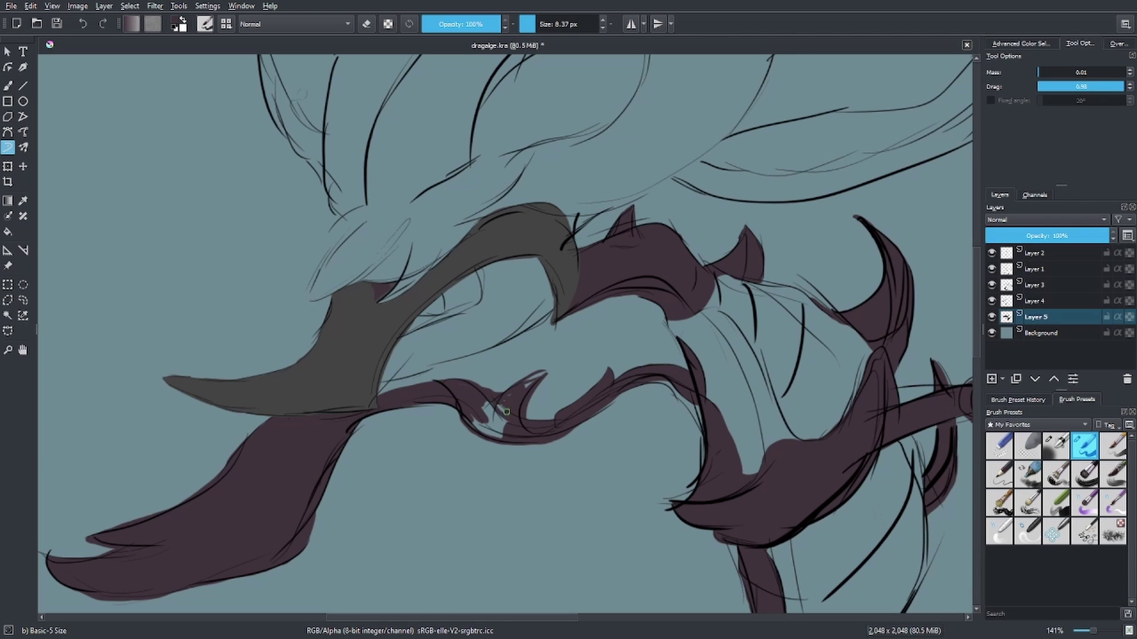
key(plus)
key(plus)
key(plus)
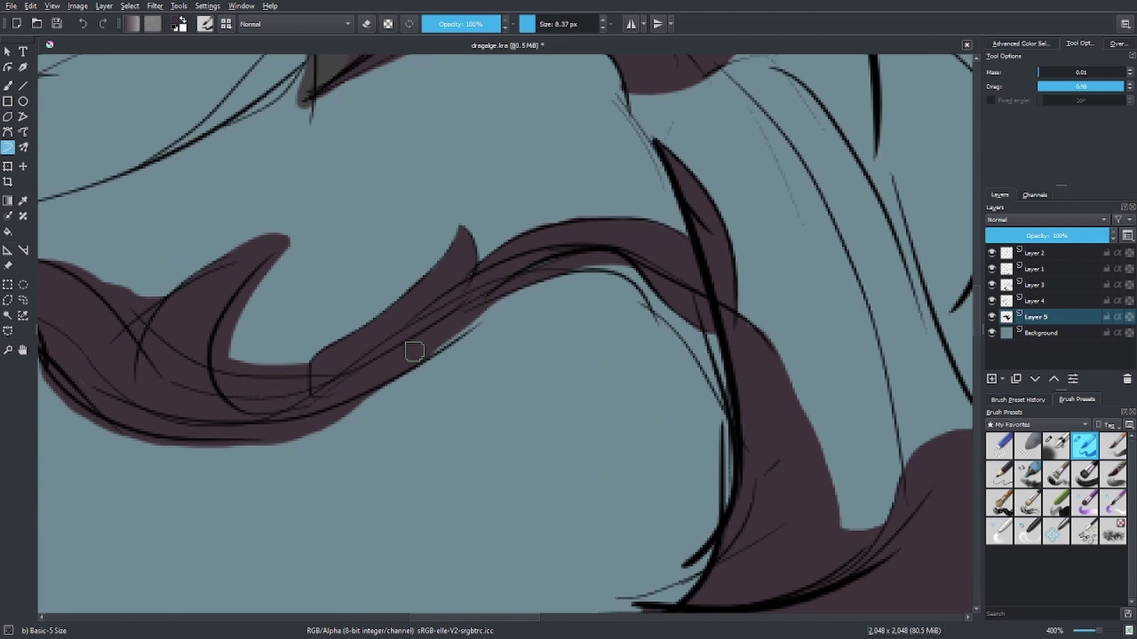
mouse_move(414, 352)
mouse_down()
mouse_move(718, 337)
mouse_move(698, 360)
mouse_up()
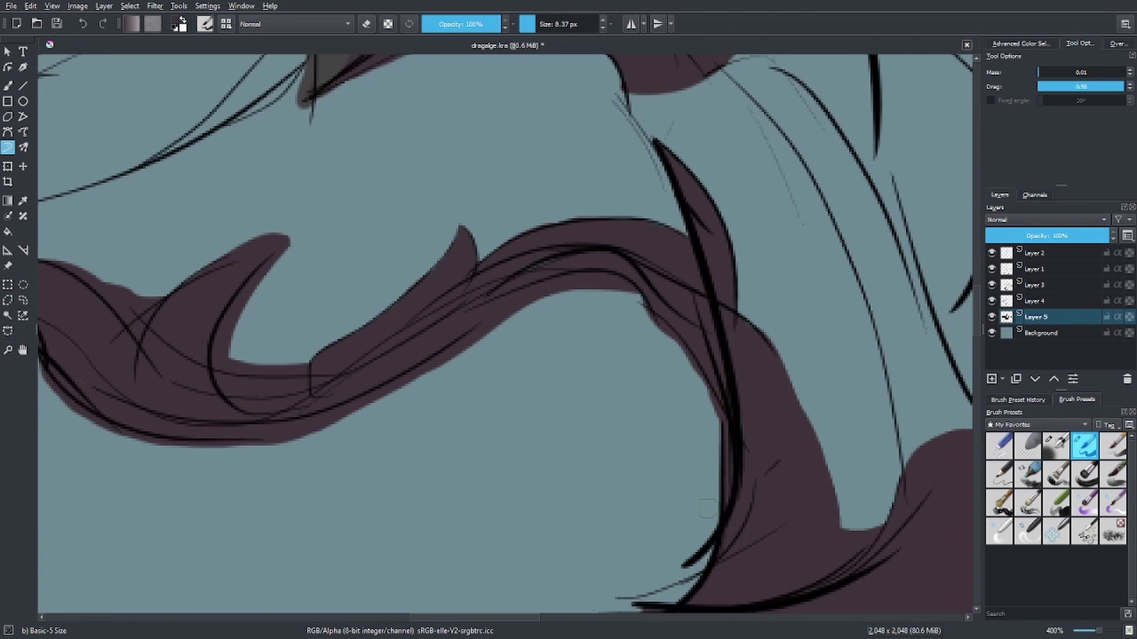
key(minus)
key(minus)
key(minus)
key(Insert)
Step: Choose violet (162,100,243) and paint it over the belly, throat and coiled tail band
click(178, 24)
drag(482, 252, 492, 263)
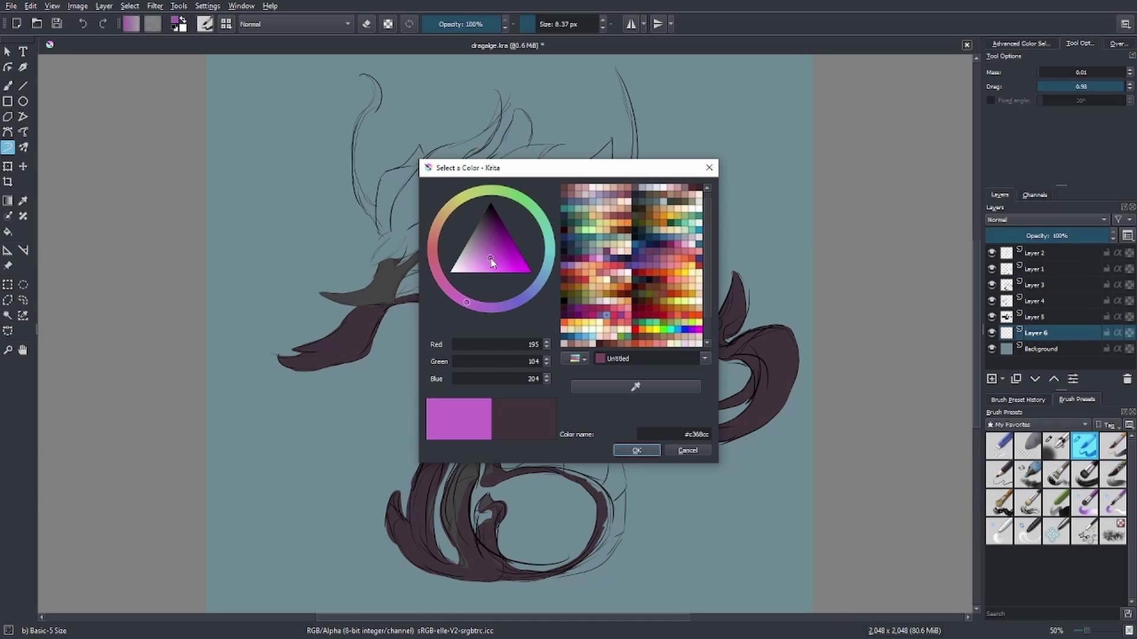
drag(467, 302, 497, 271)
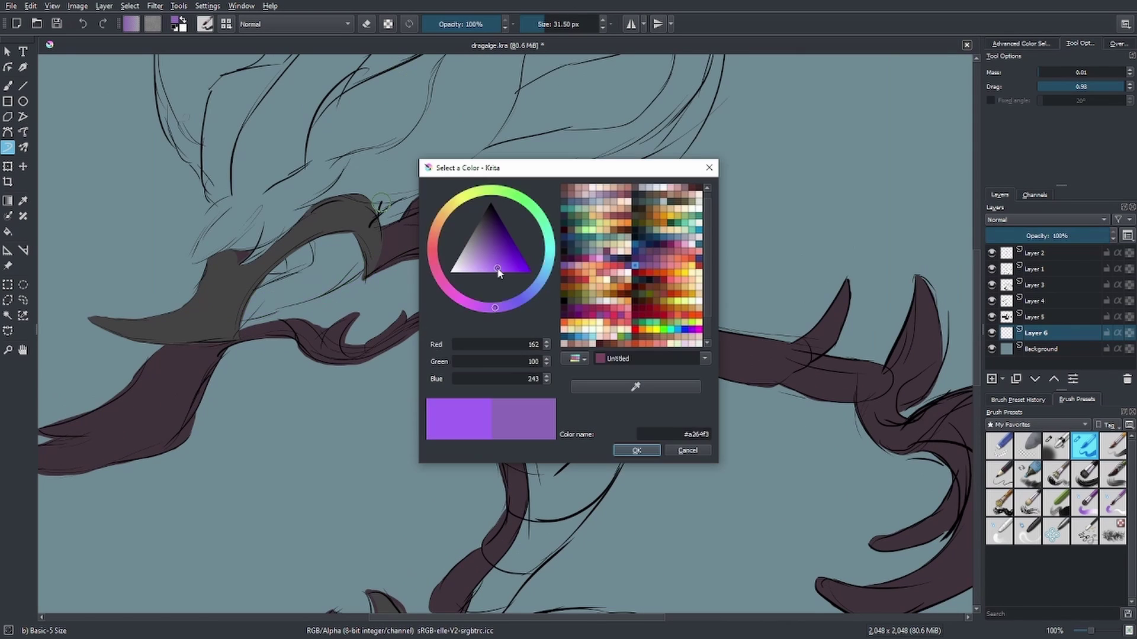
key(Return)
drag(355, 243, 342, 256)
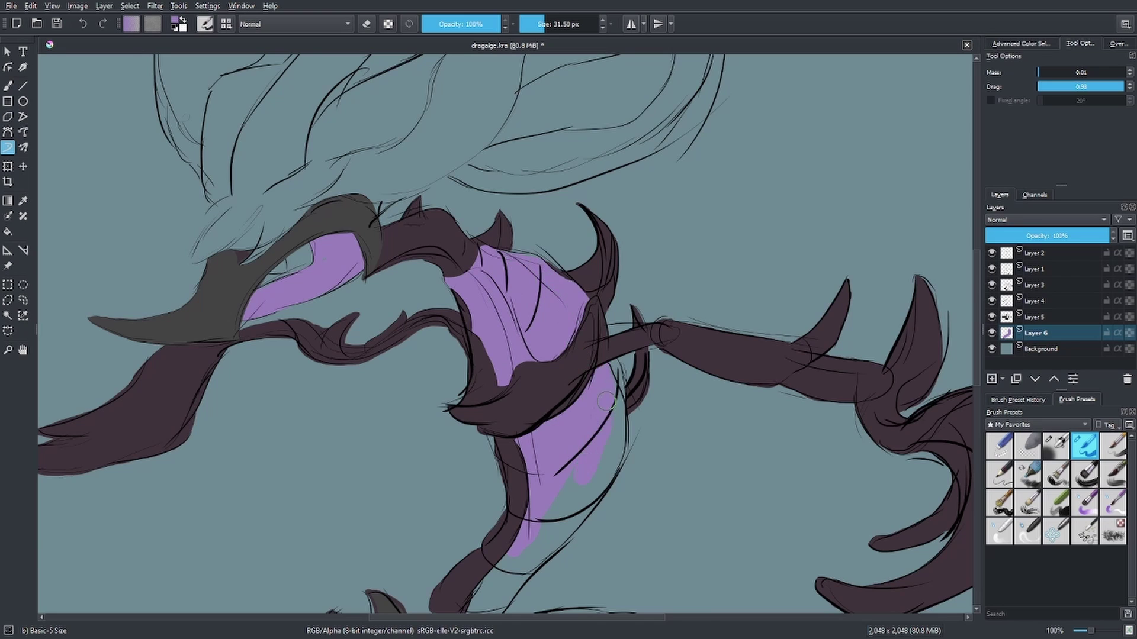
drag(605, 402, 540, 22)
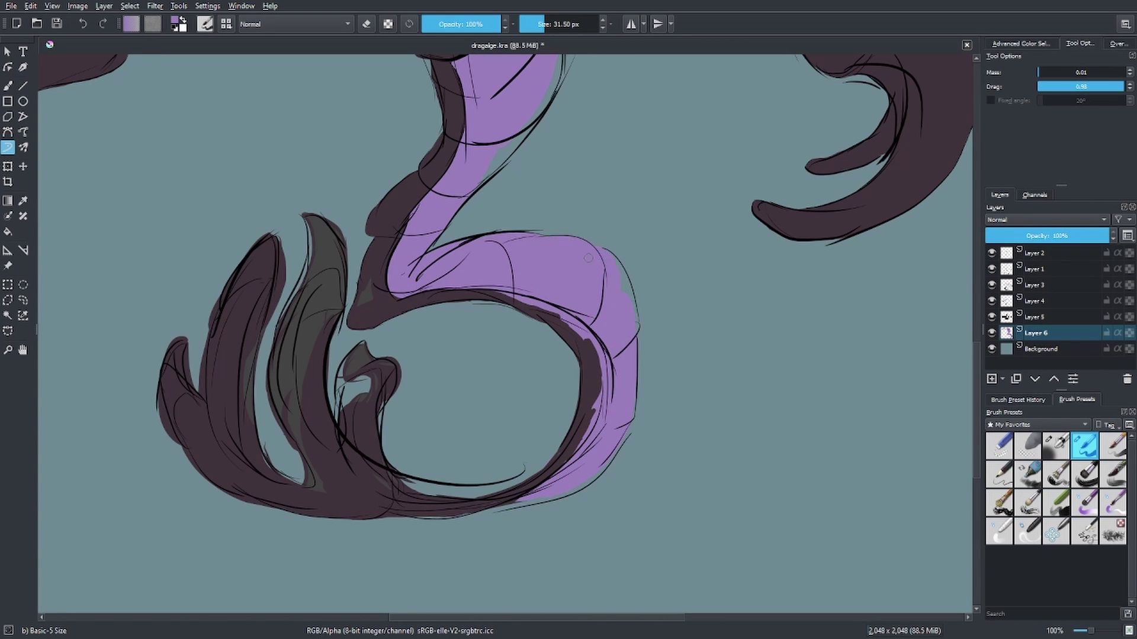
drag(429, 267, 508, 402)
Step: Choose pink and paint the crest above the dark horn, extending it upward and across
drag(506, 291, 625, 522)
click(177, 23)
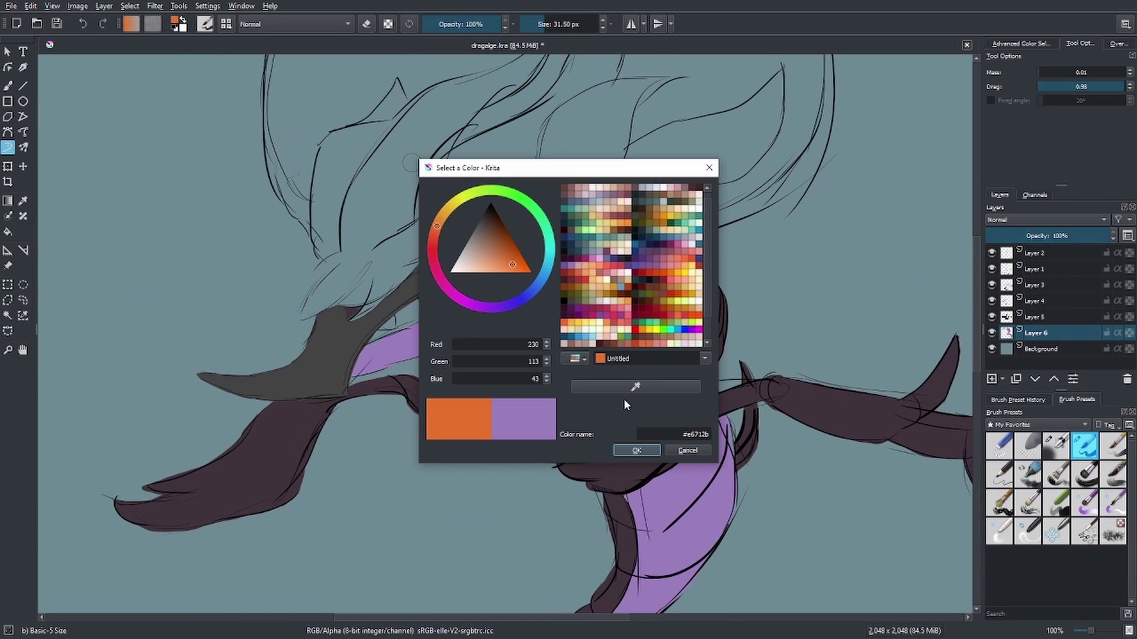
click(441, 262)
click(482, 273)
key(Return)
drag(483, 272, 568, 359)
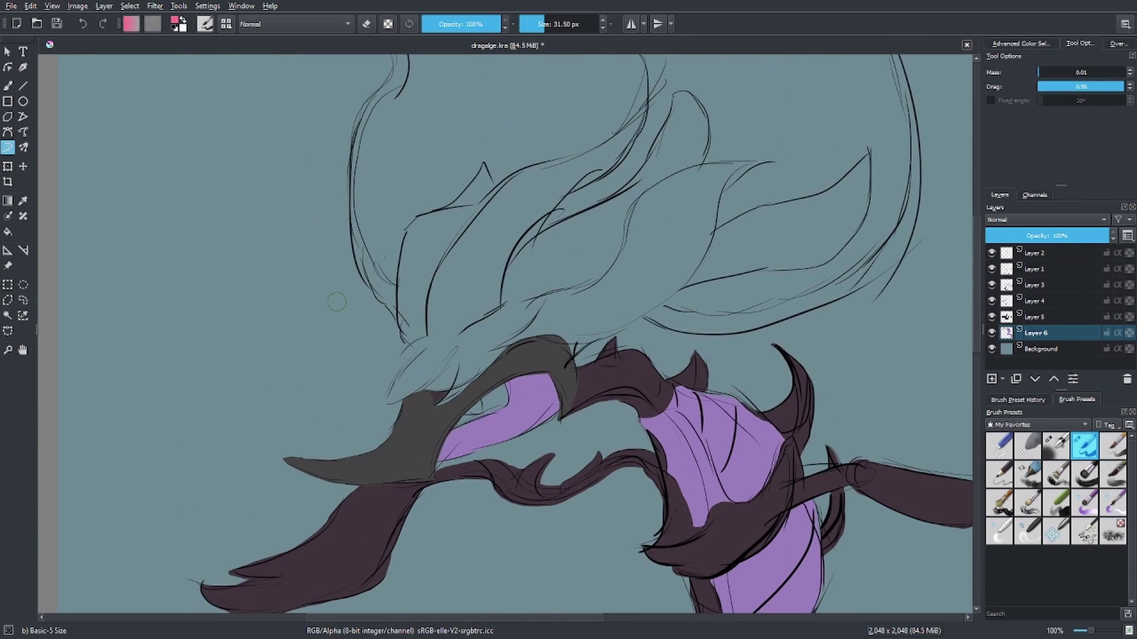
mouse_move(470, 314)
mouse_down()
mouse_move(406, 393)
mouse_move(431, 399)
mouse_up()
drag(456, 283, 472, 300)
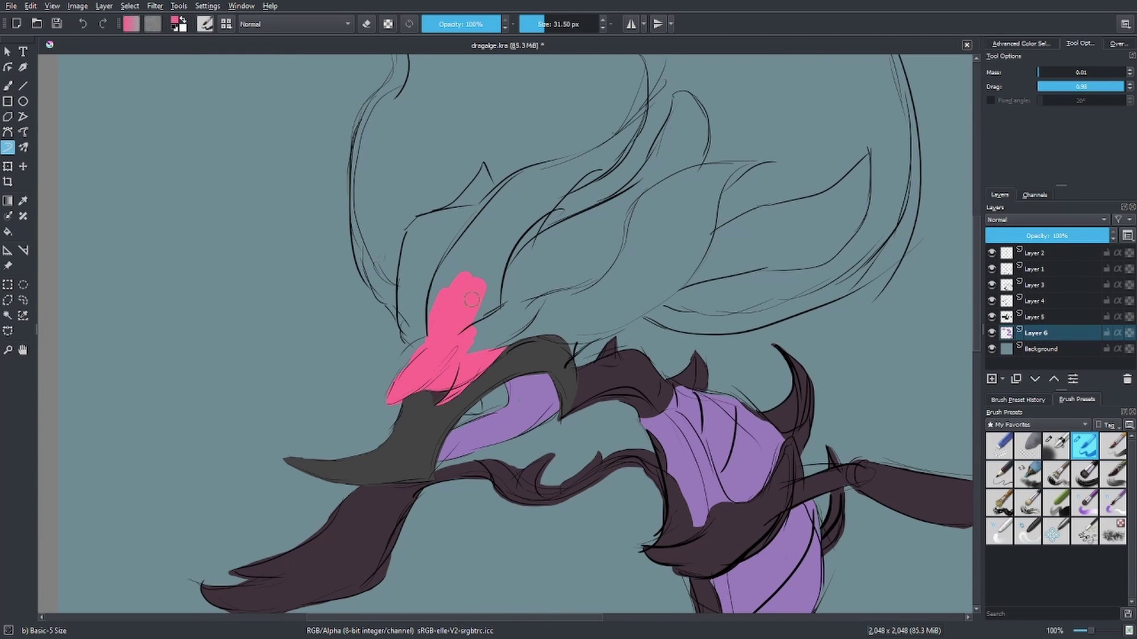
drag(536, 347, 621, 284)
Step: On line-art Layer 1, draw a new black spike line on the crest with a smaller brush
key(plus)
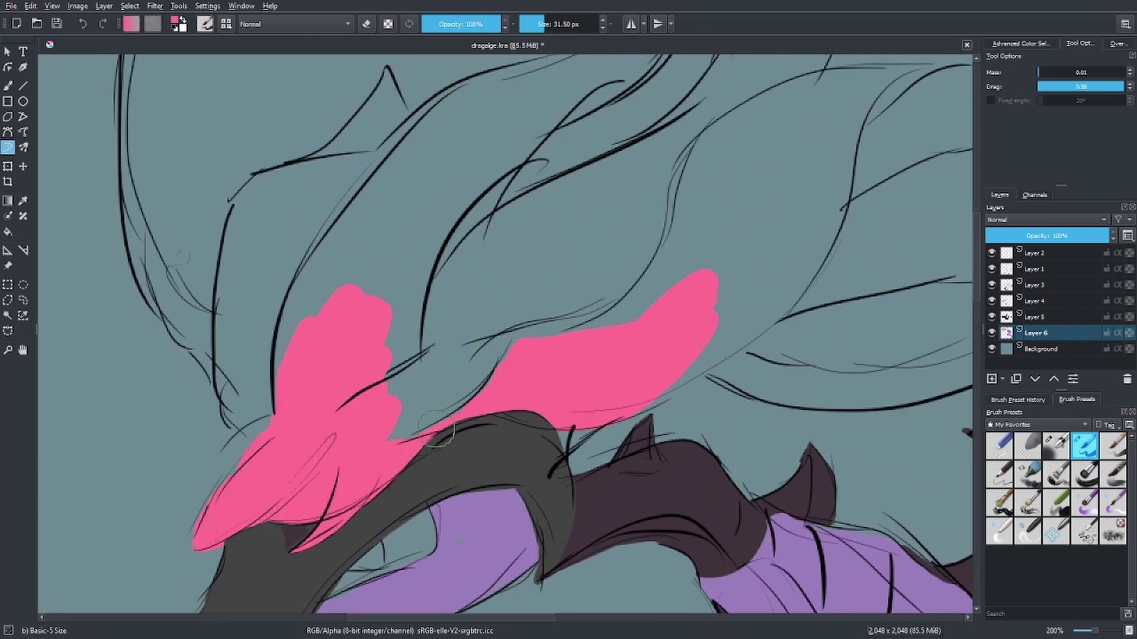
key(minus)
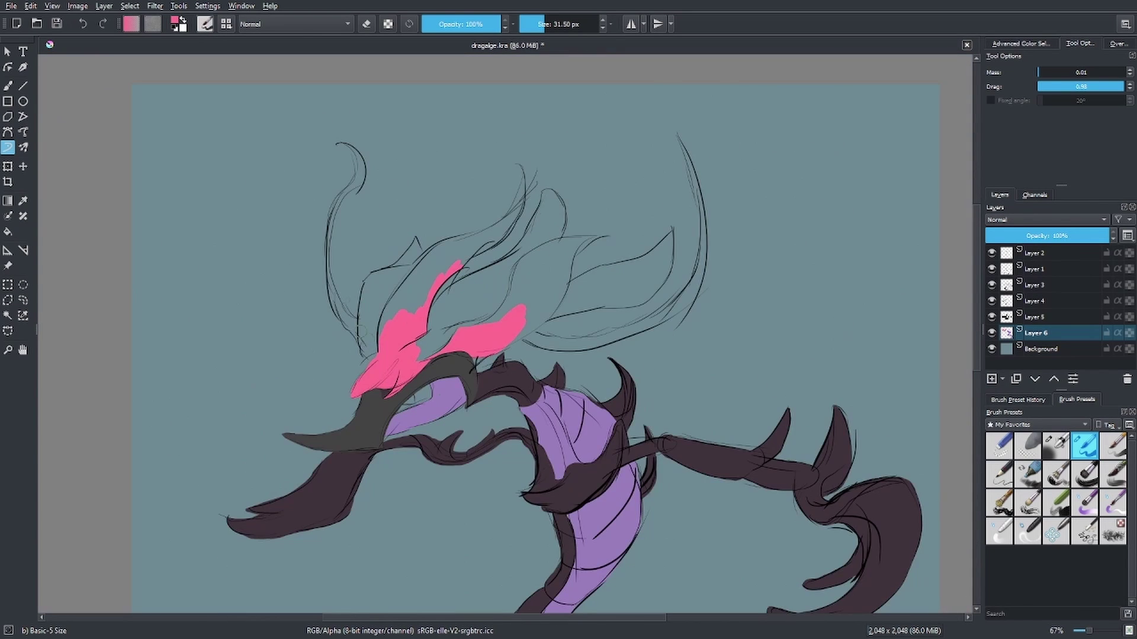
key(Page_Up)
key(Page_Up)
key(Page_Up)
key(d)
drag(536, 24, 530, 24)
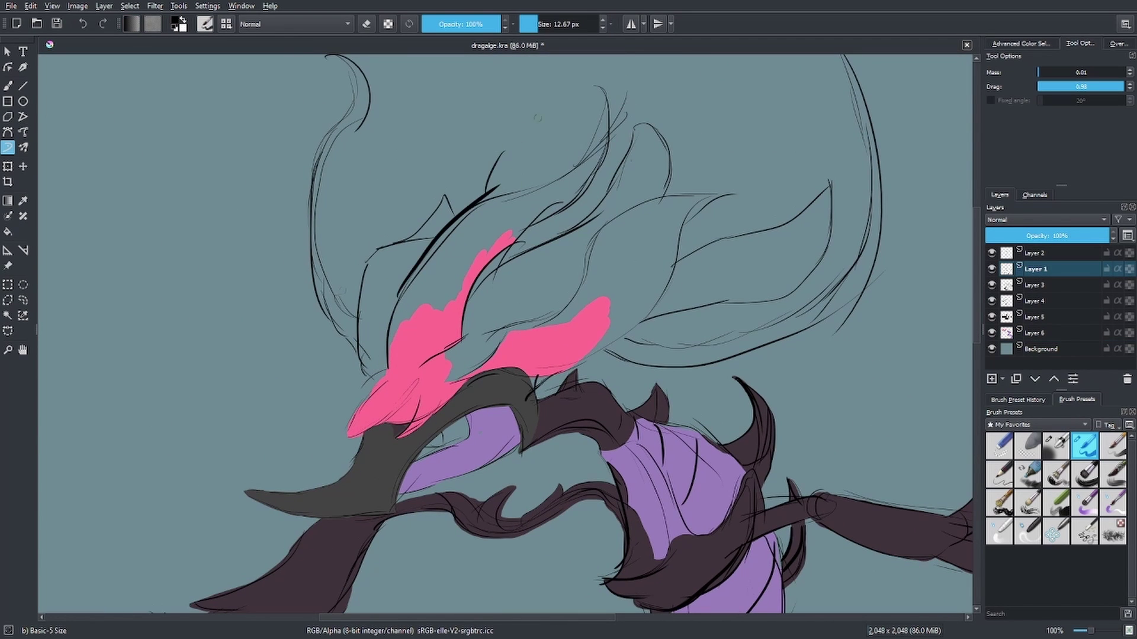
scroll(503, 331, up, 5)
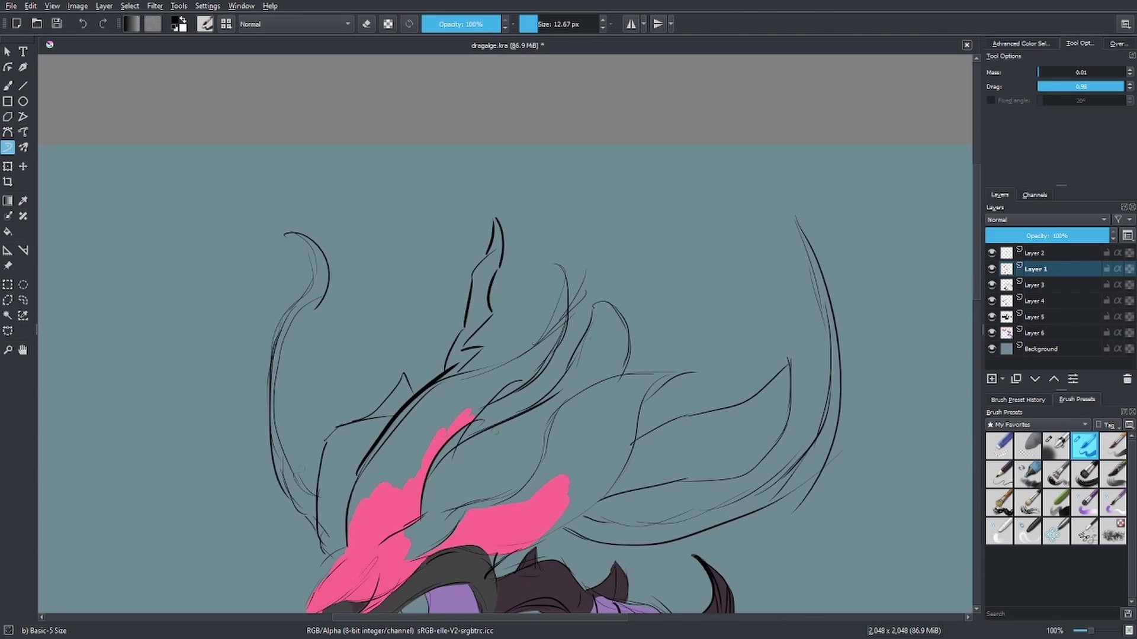
drag(567, 343, 627, 284)
Step: Sample the crest pink, return to Layer 6, and fill the left and right crest petals
key(minus)
key(p)
click(448, 418)
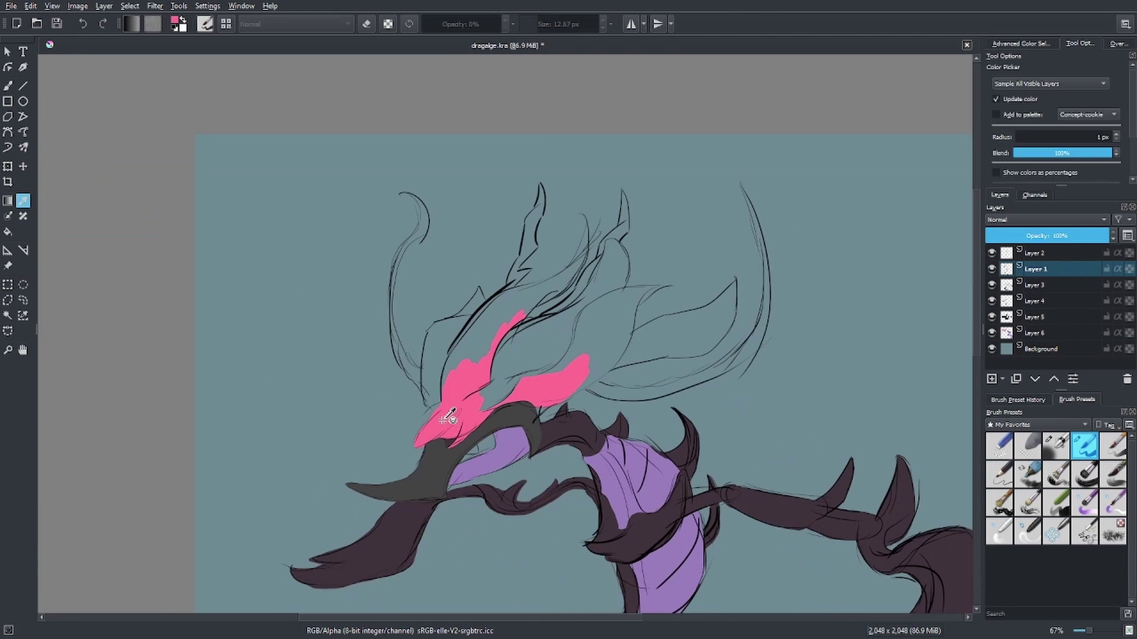
key(b)
key(1)
mouse_move(389, 414)
mouse_down()
mouse_move(464, 287)
mouse_move(391, 376)
mouse_up()
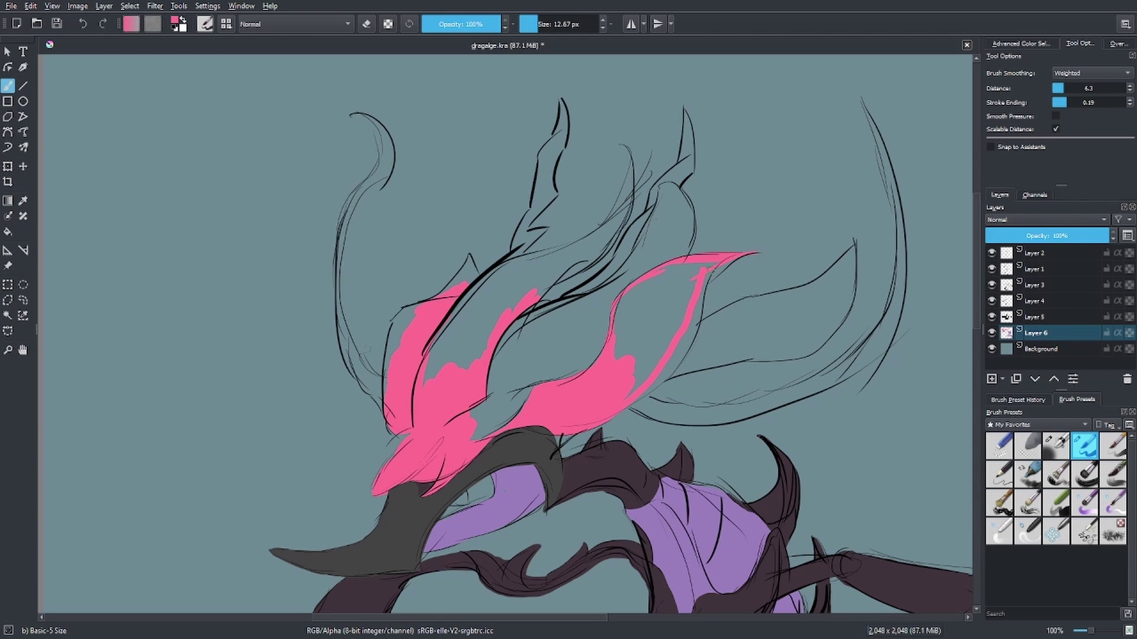
drag(681, 273, 627, 391)
drag(580, 337, 631, 327)
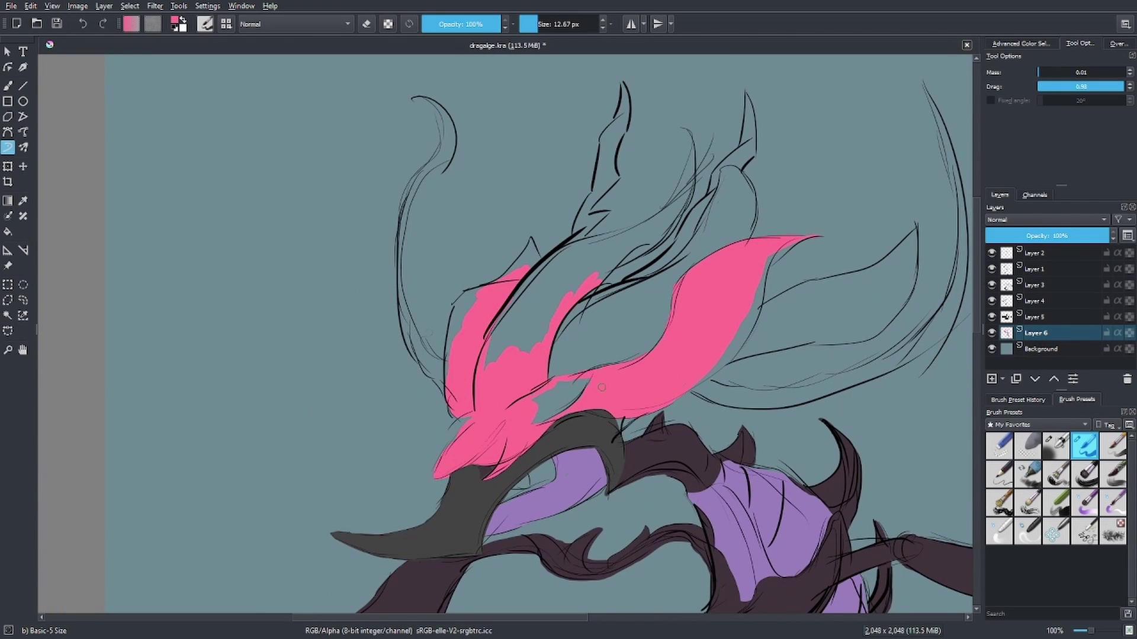
Step: Fill pink between the crest petals, add a pink curve, and extend the crest band upward
drag(586, 382, 426, 395)
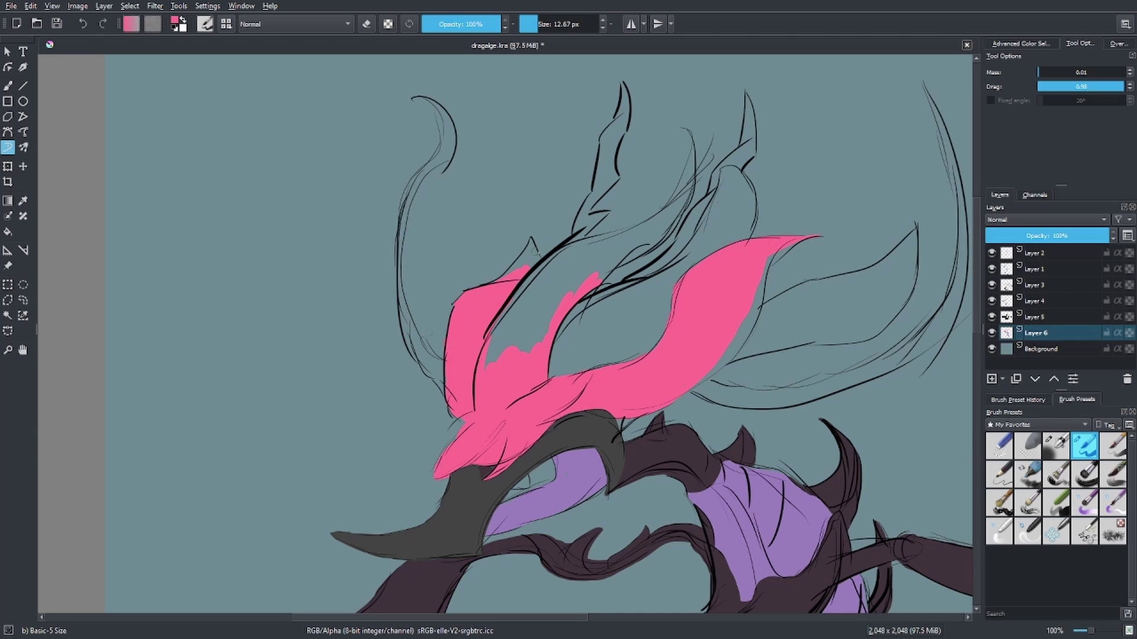
drag(491, 361, 616, 236)
scroll(710, 104, up, 2)
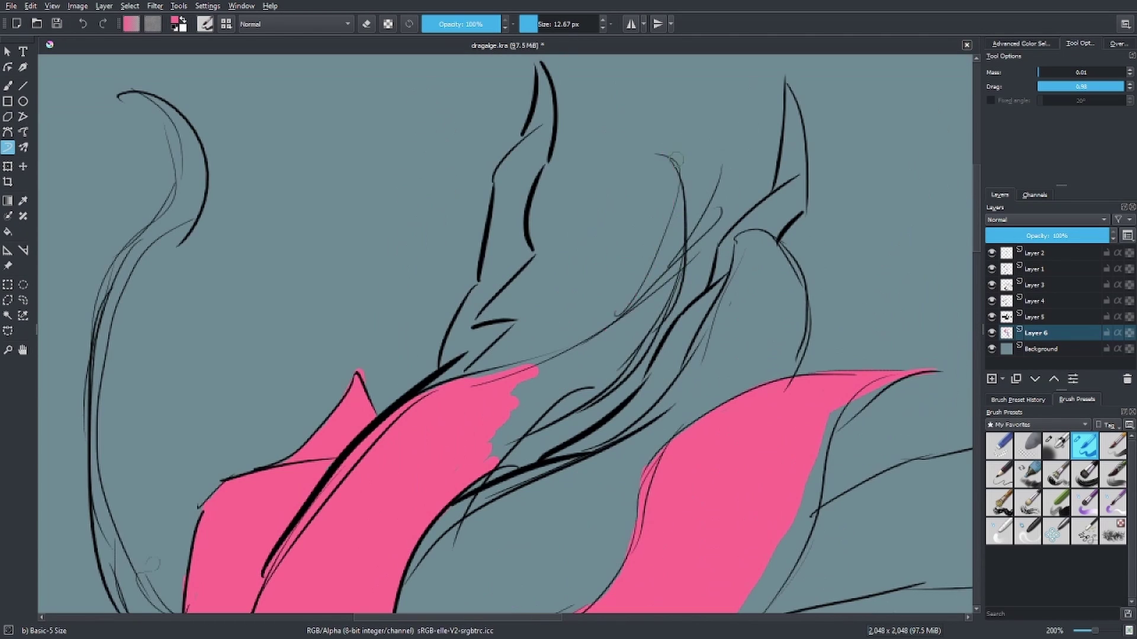
mouse_move(663, 157)
mouse_down()
mouse_move(580, 336)
mouse_move(681, 260)
mouse_up()
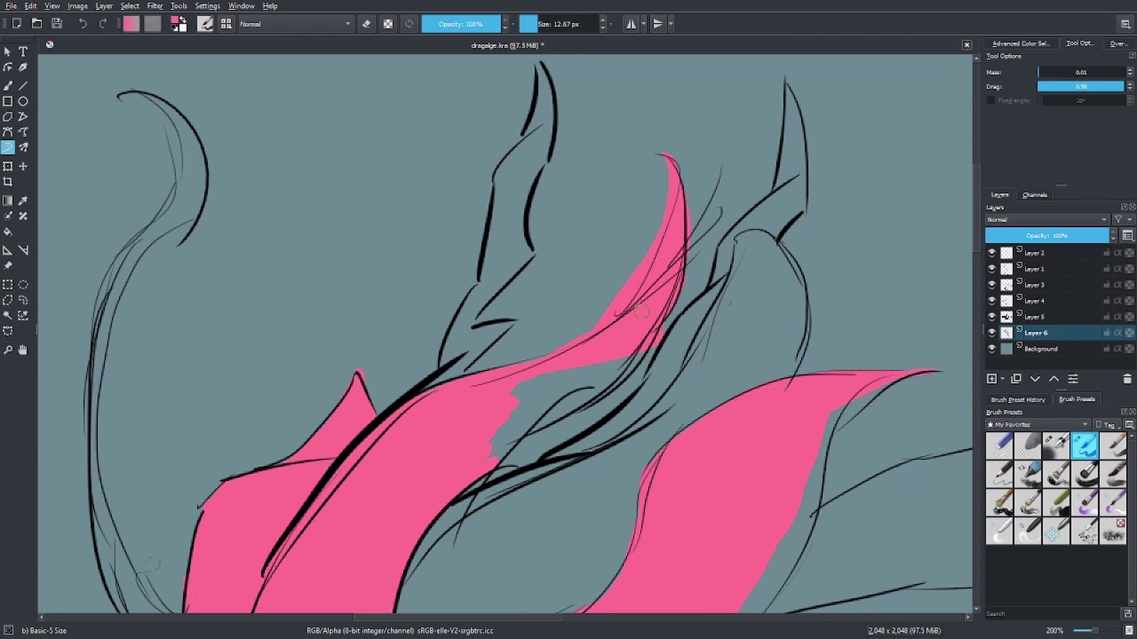
mouse_move(515, 450)
mouse_down()
mouse_move(567, 384)
mouse_move(601, 378)
mouse_up()
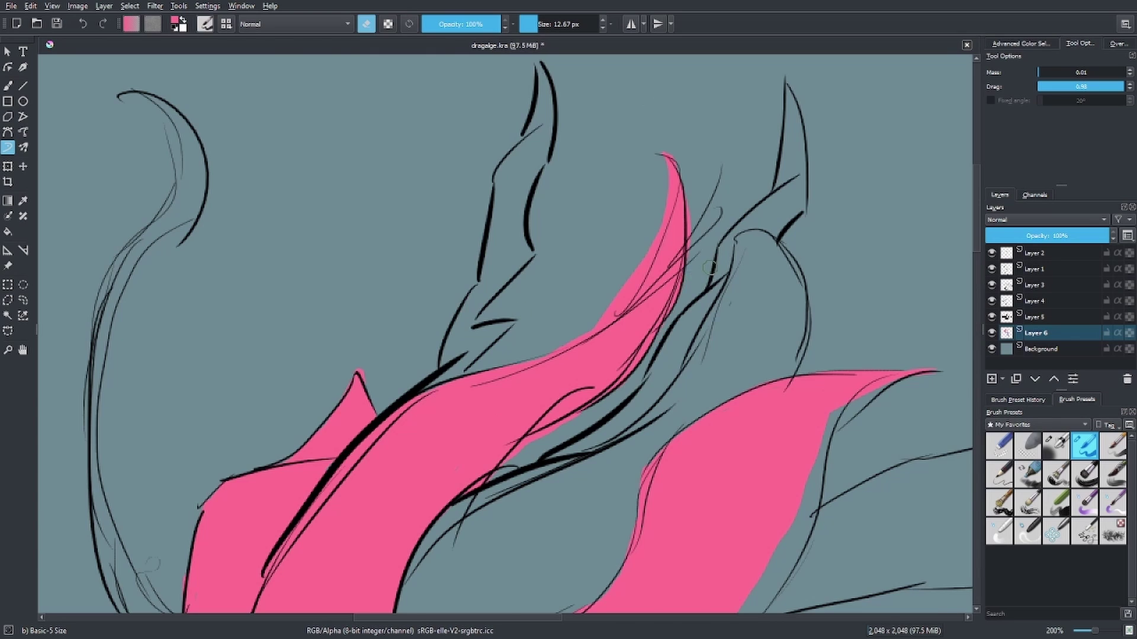
scroll(709, 267, down, 1)
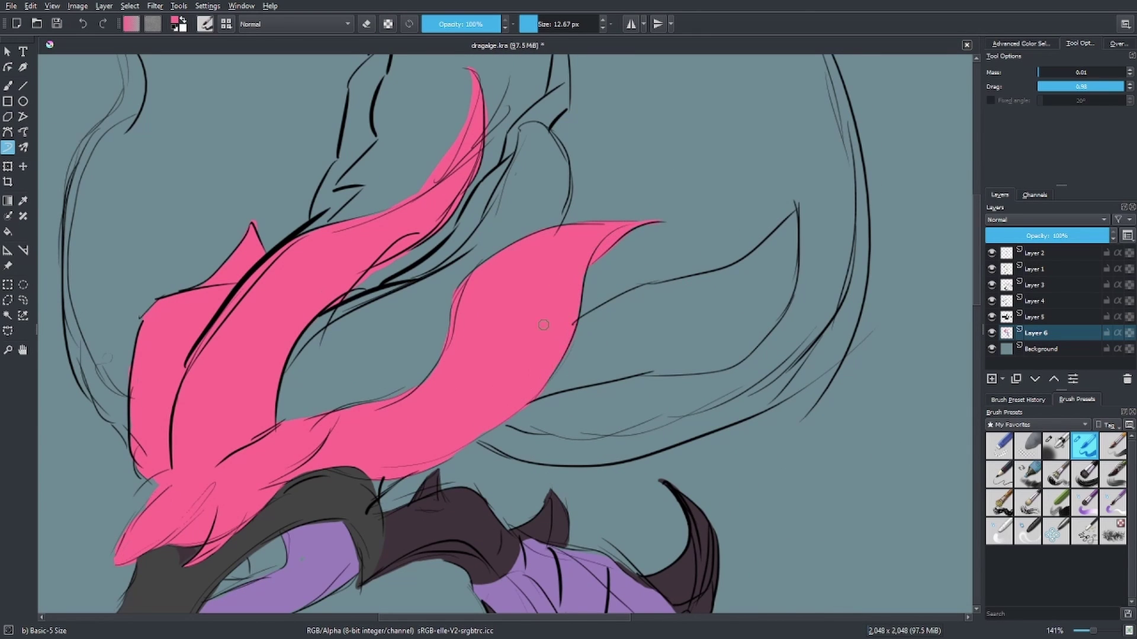
scroll(595, 248, down, 2)
Step: On new Layer 7, paint a solid dark plum fin sweeping right from the crest to a pointed tip
key(b)
key(Insert)
scroll(500, 300, up, 1)
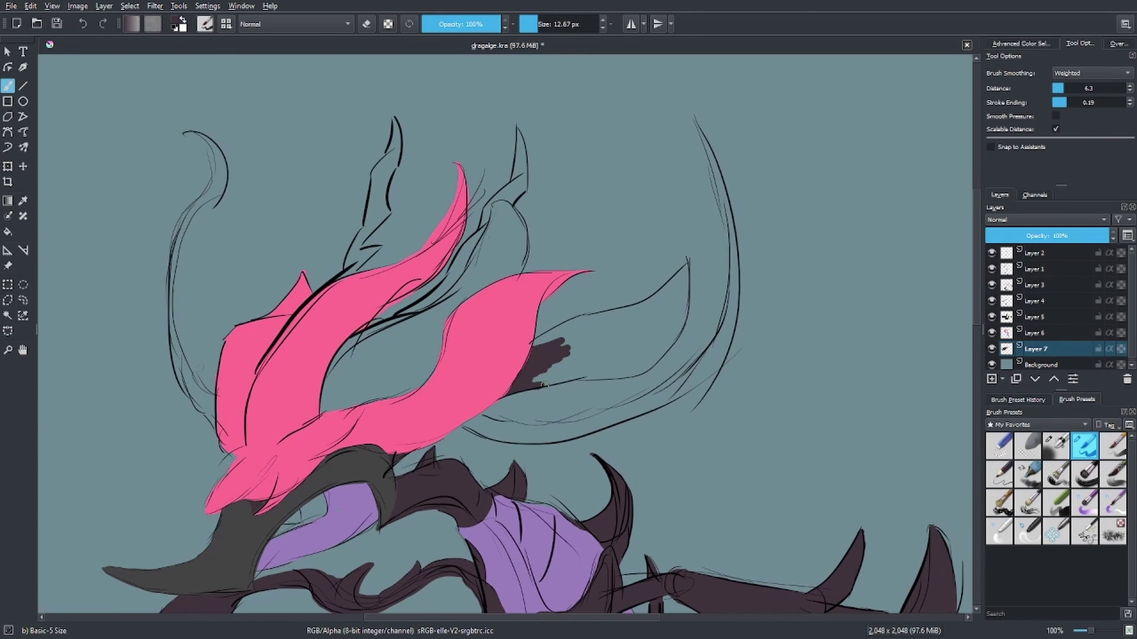
scroll(499, 301, up, 4)
drag(367, 415, 297, 373)
drag(586, 307, 408, 317)
scroll(408, 317, down, 4)
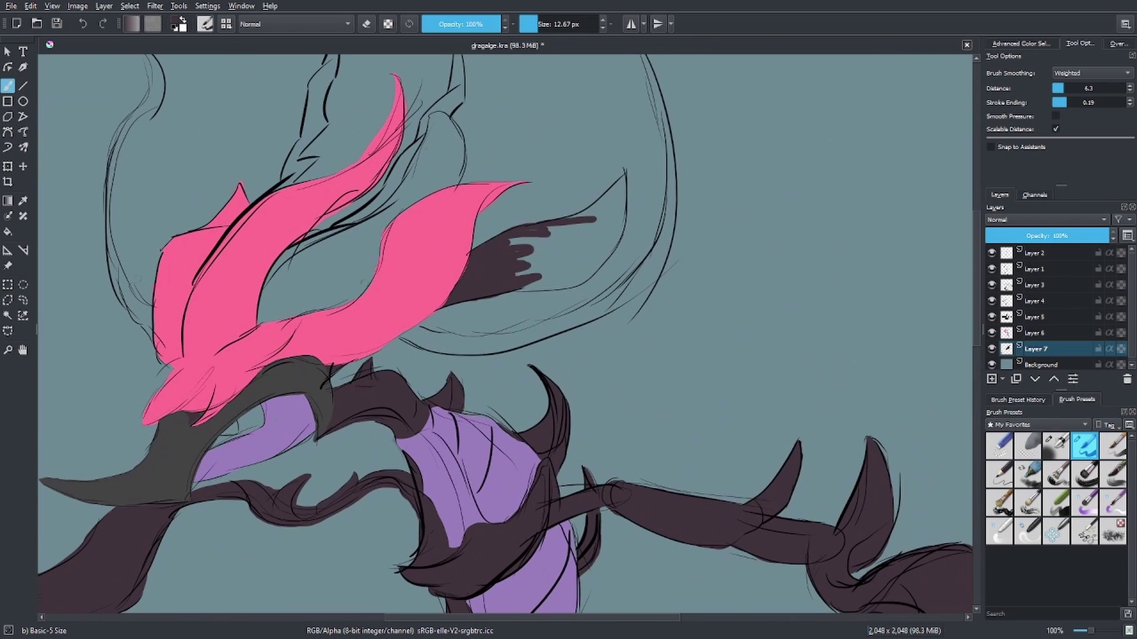
mouse_move(539, 227)
mouse_down()
mouse_move(616, 249)
mouse_move(591, 273)
mouse_up()
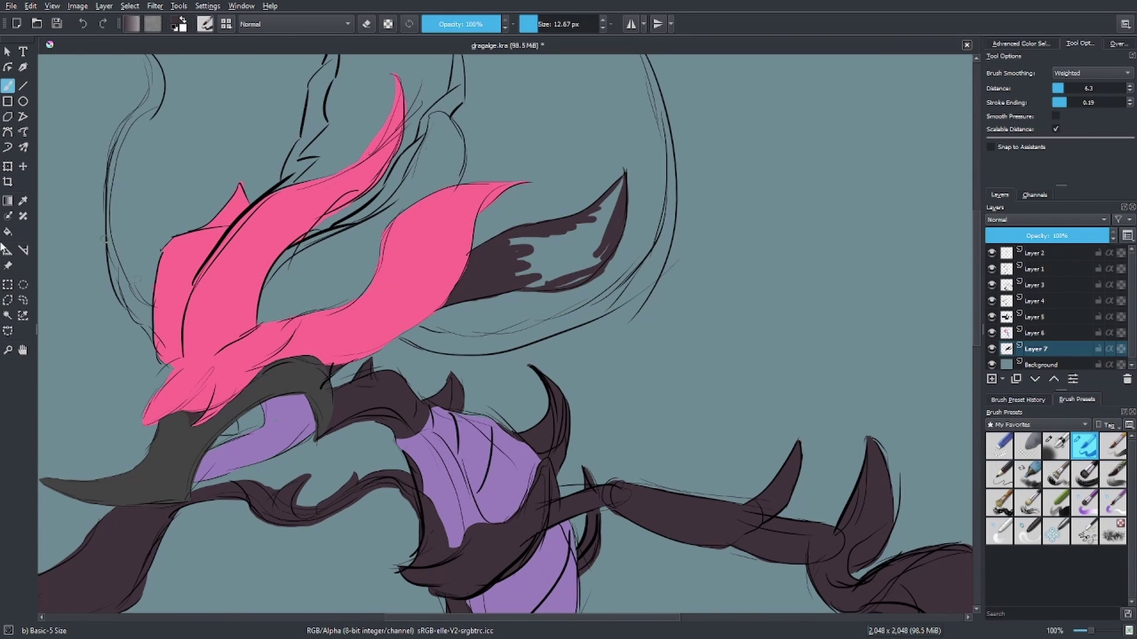
drag(619, 184, 563, 275)
scroll(599, 194, up, 2)
key(e)
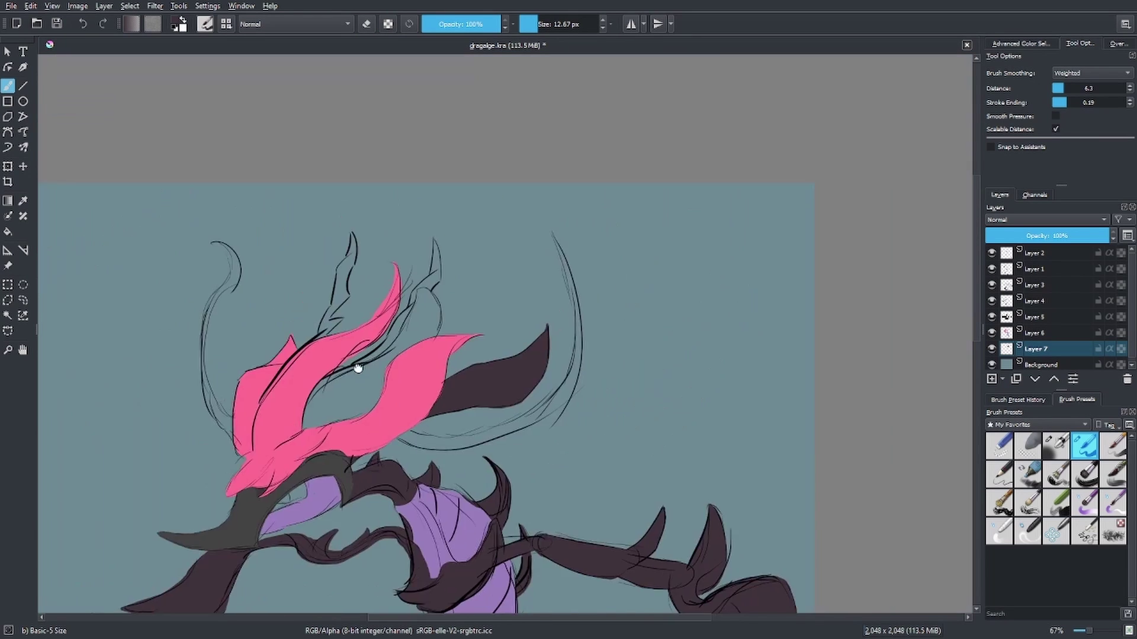
scroll(337, 408, down, 3)
scroll(337, 408, up, 2)
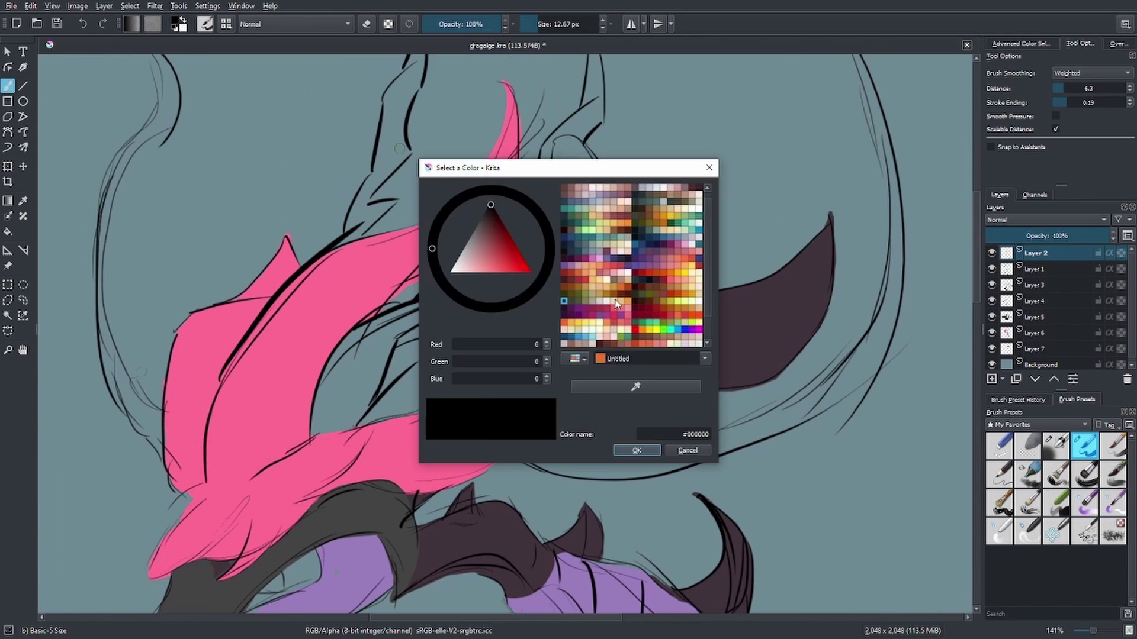
Step: Add a new layer and paint gold from the horn bases up through the crest
key(Insert)
mouse_move(468, 388)
mouse_down()
mouse_move(498, 352)
mouse_move(515, 288)
mouse_up()
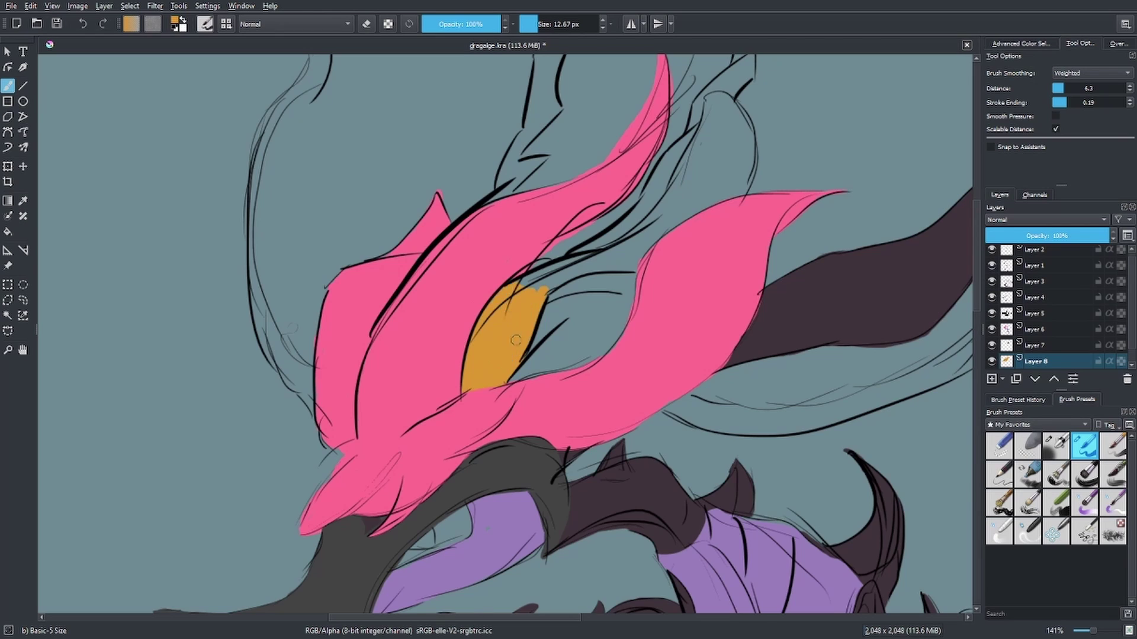
drag(515, 178, 413, 380)
drag(419, 484, 552, 393)
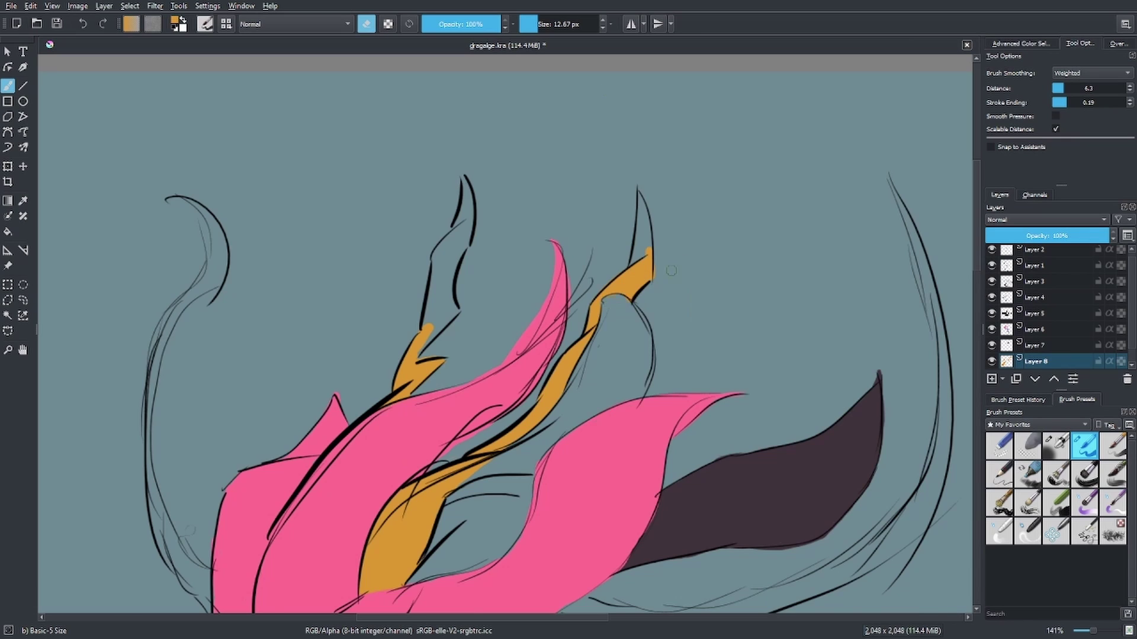
scroll(671, 270, up, 2)
Step: Fill both horn tips with gold and paint the gap behind the horn dark
drag(597, 214, 586, 252)
mouse_move(238, 61)
mouse_down()
mouse_move(255, 190)
mouse_move(215, 334)
mouse_up()
mouse_move(190, 388)
mouse_down()
mouse_move(177, 325)
mouse_move(237, 184)
mouse_move(201, 344)
mouse_up()
drag(567, 177, 579, 268)
scroll(503, 332, down, 3)
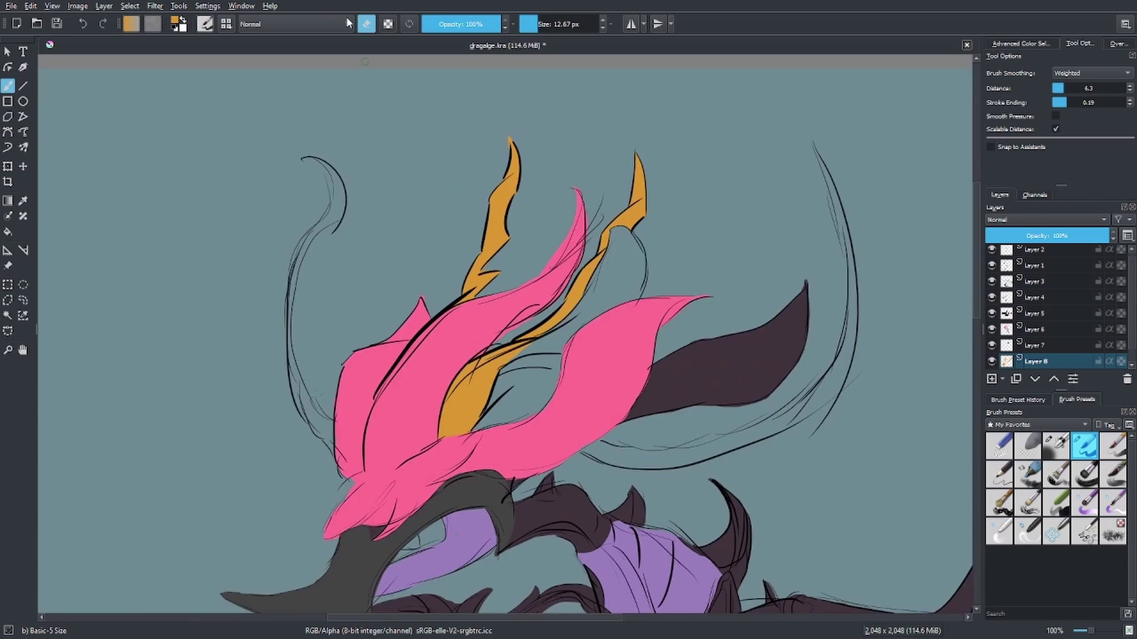
scroll(503, 332, down, 2)
drag(490, 325, 470, 332)
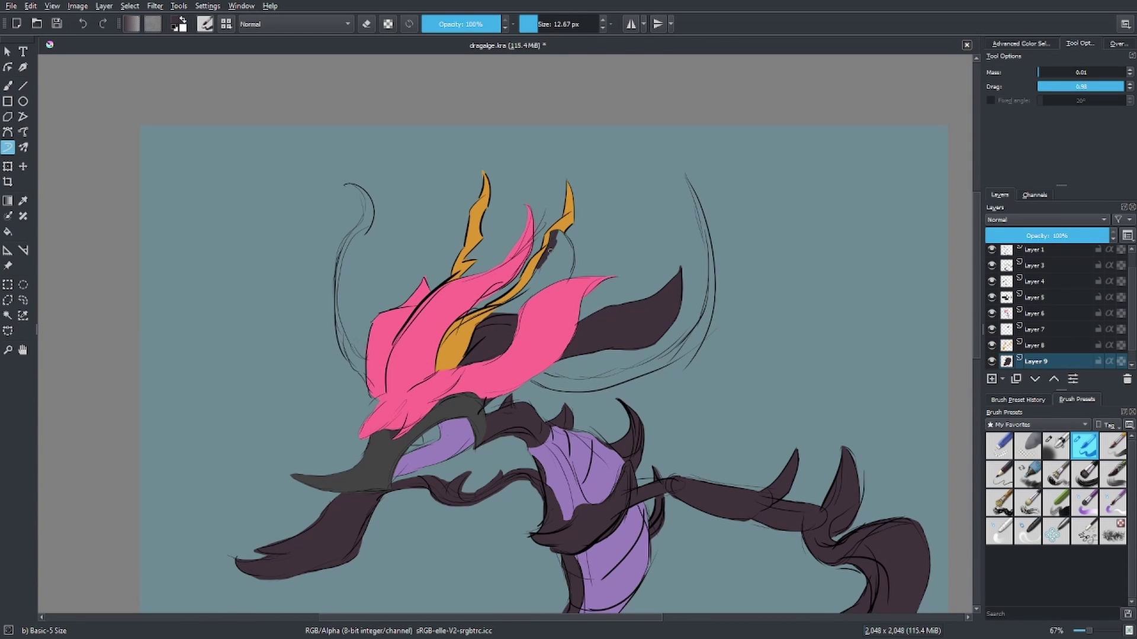
Step: Darken the head area and the left tendril with dark strokes
scroll(561, 257, up, 5)
mouse_move(419, 247)
mouse_down()
mouse_move(441, 436)
mouse_move(460, 289)
mouse_up()
scroll(459, 290, down, 2)
scroll(368, 187, up, 2)
mouse_move(382, 160)
mouse_down()
mouse_move(441, 296)
mouse_move(346, 473)
mouse_up()
key(1)
scroll(592, 355, up, 3)
drag(468, 331, 541, 400)
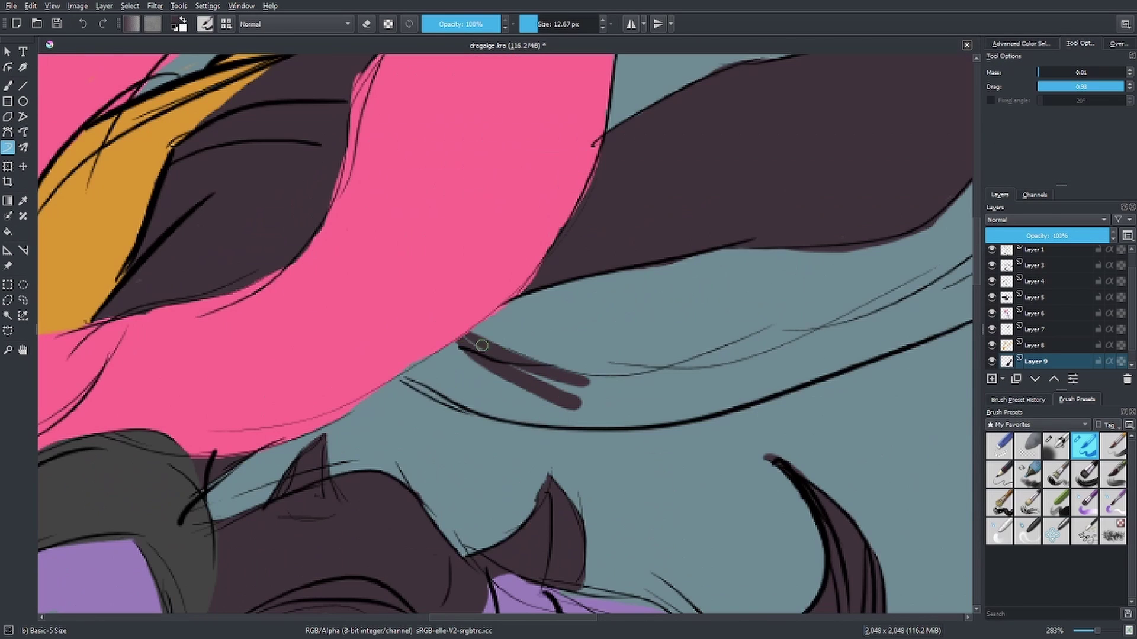
Step: Thicken the upper and lower left tendrils up to the curl tip, undoing stray strokes
key(ctrl+z)
scroll(482, 299, up, 2)
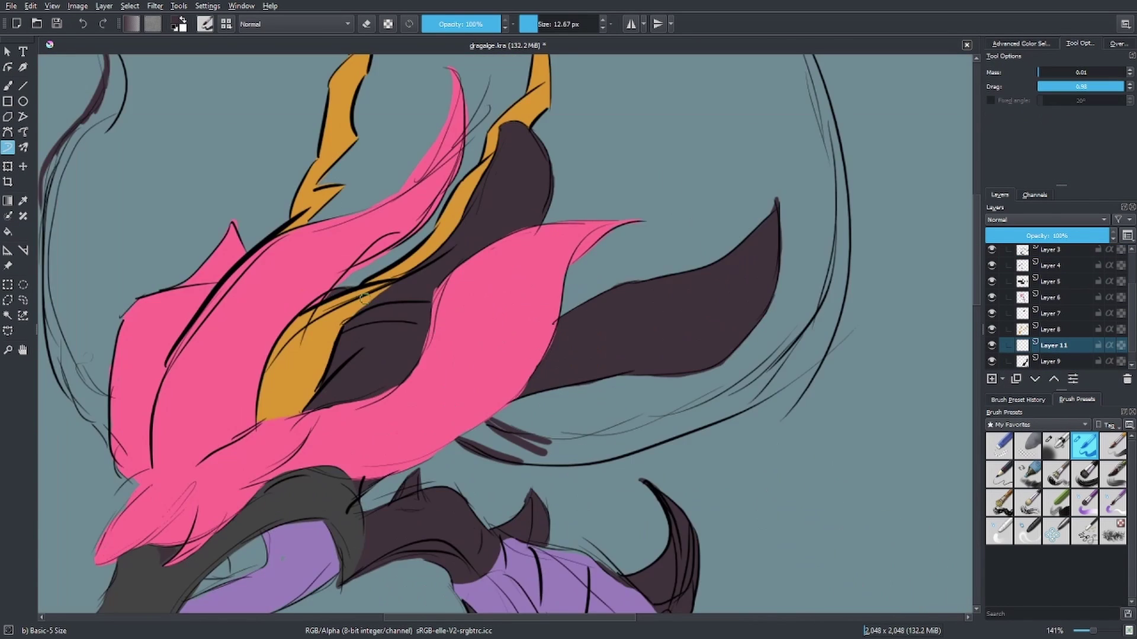
mouse_move(391, 210)
mouse_down()
mouse_move(373, 260)
mouse_move(447, 168)
mouse_up()
drag(379, 258, 423, 195)
drag(408, 438, 435, 503)
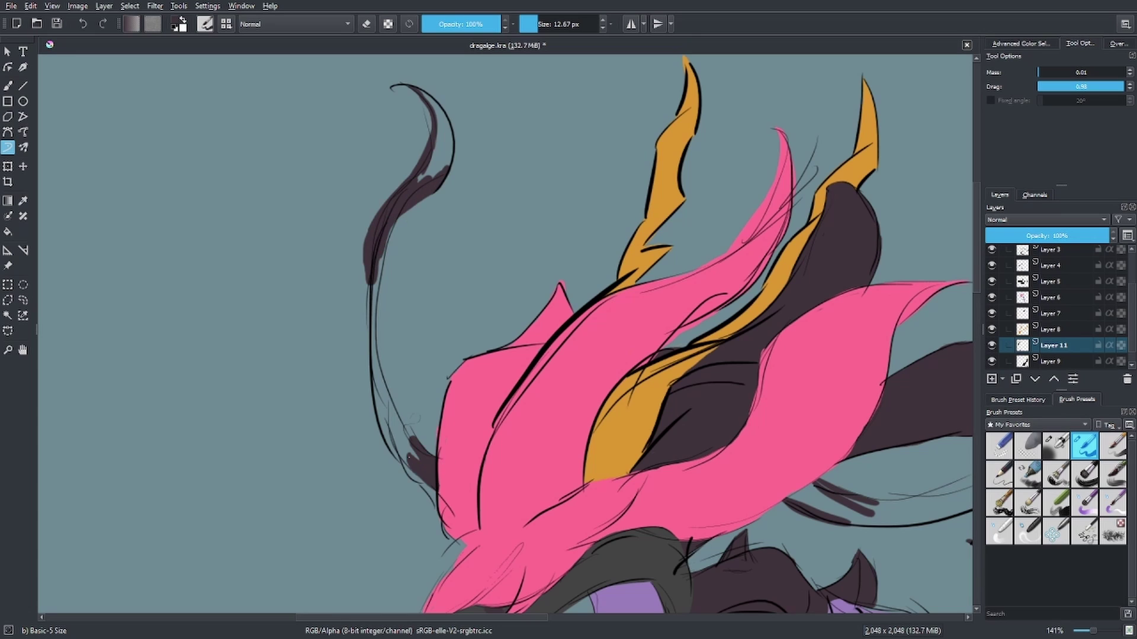
drag(388, 261, 414, 462)
key(ctrl+z)
mouse_move(373, 260)
mouse_down()
mouse_move(414, 461)
mouse_move(391, 447)
mouse_up()
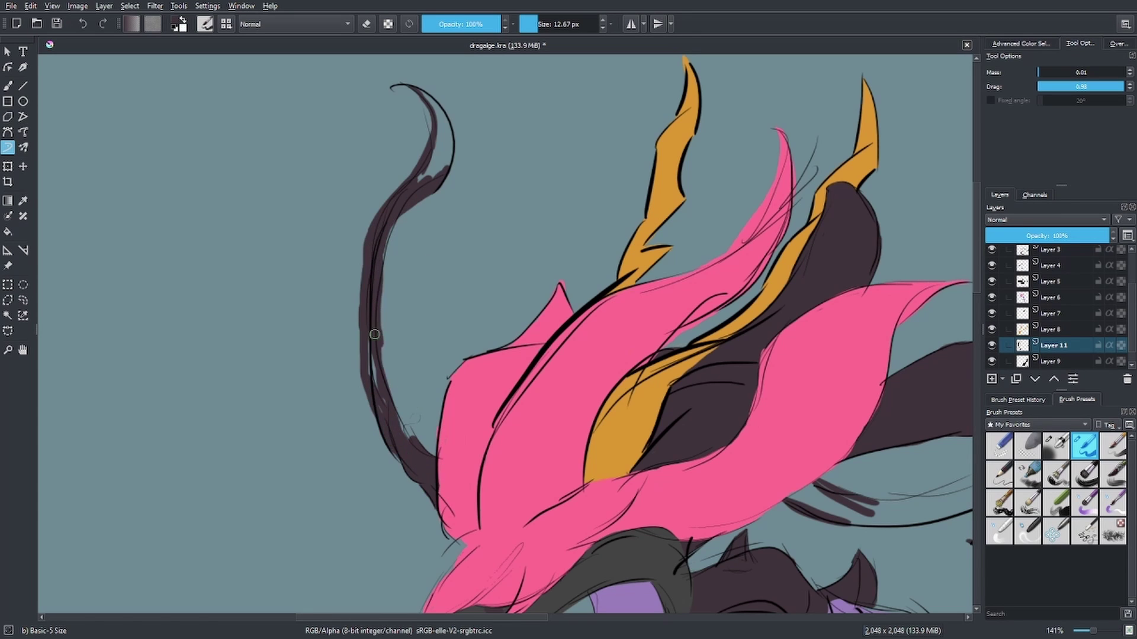
key(ctrl+z)
drag(372, 367, 379, 409)
drag(422, 163, 443, 93)
Step: Darken and thicken the lower curved whisker and the thin right spike
key(e)
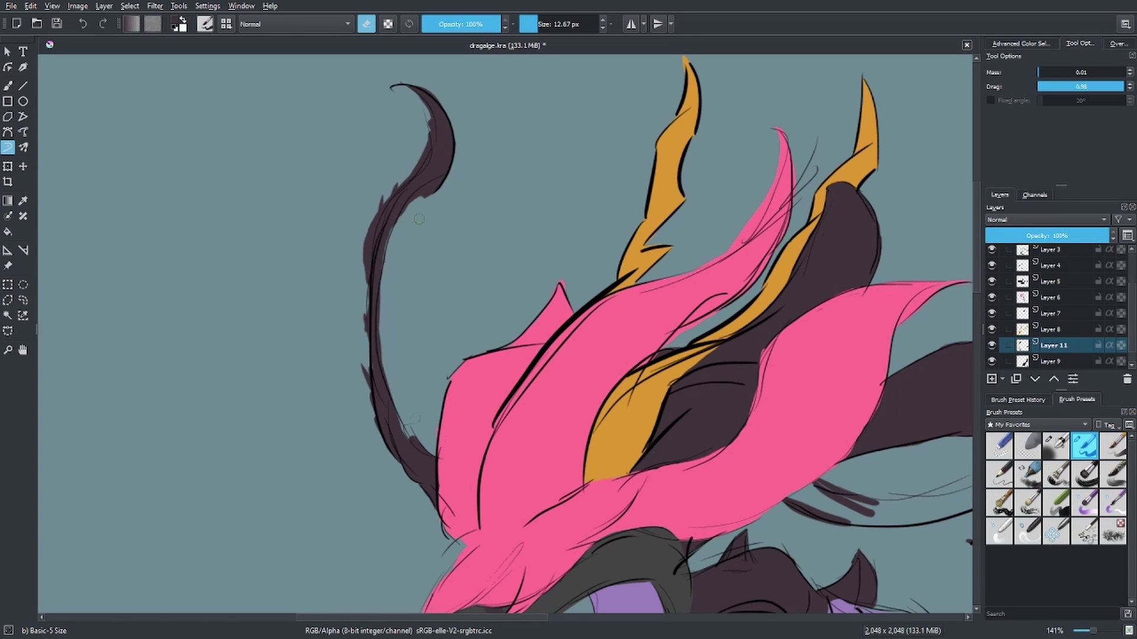
scroll(400, 457, down, 3)
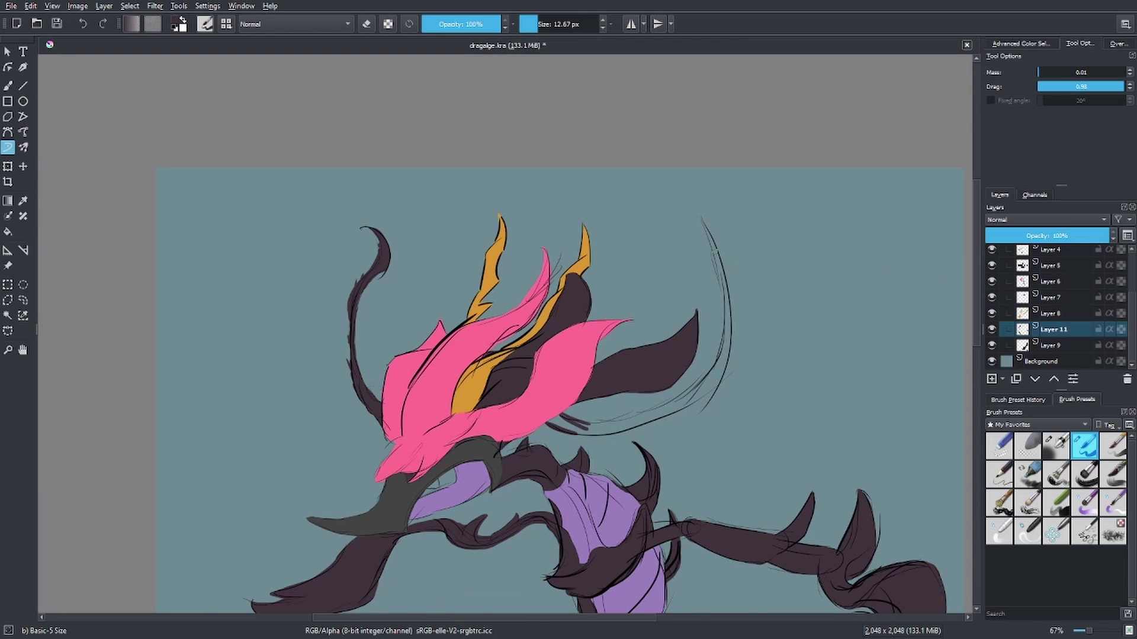
scroll(686, 401, up, 3)
drag(468, 444, 527, 453)
drag(764, 266, 669, 403)
mouse_move(450, 438)
mouse_down()
mouse_move(610, 449)
mouse_move(666, 414)
mouse_up()
drag(577, 462, 671, 407)
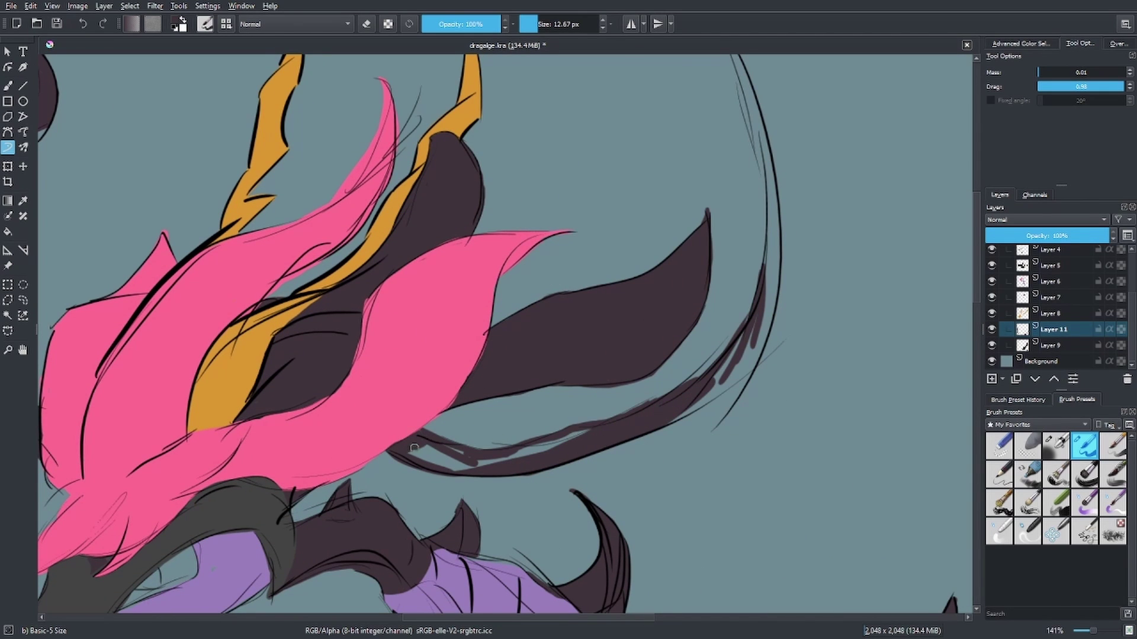
scroll(460, 470, down, 1)
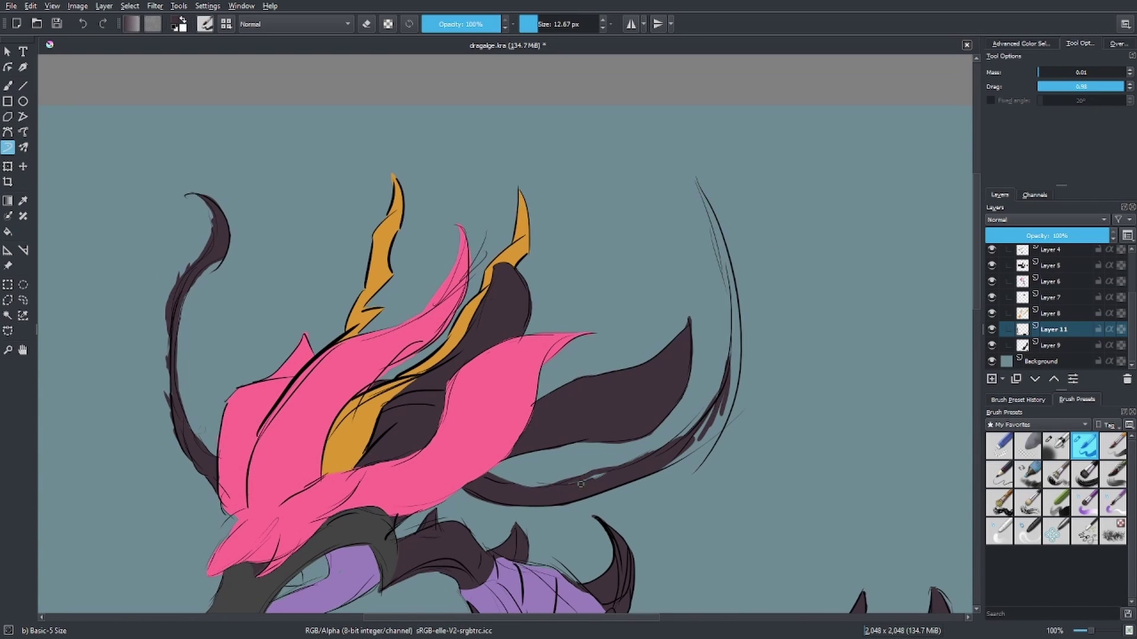
drag(695, 181, 740, 396)
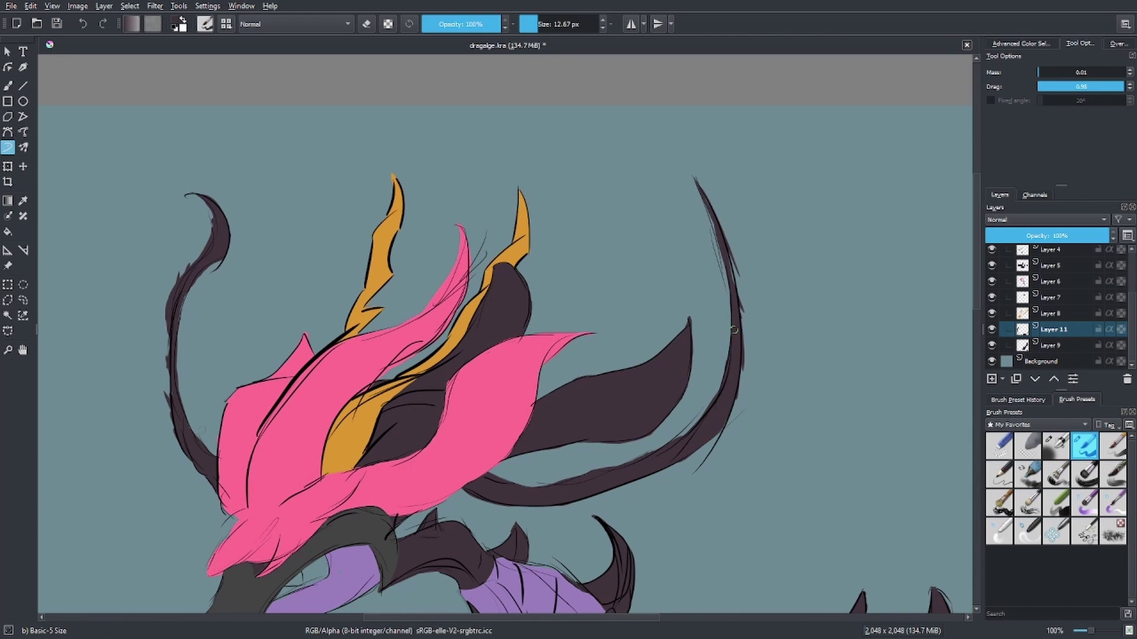
Step: On a new layer, paint the dragon's eye red with a black pupil
scroll(615, 306, down, 3)
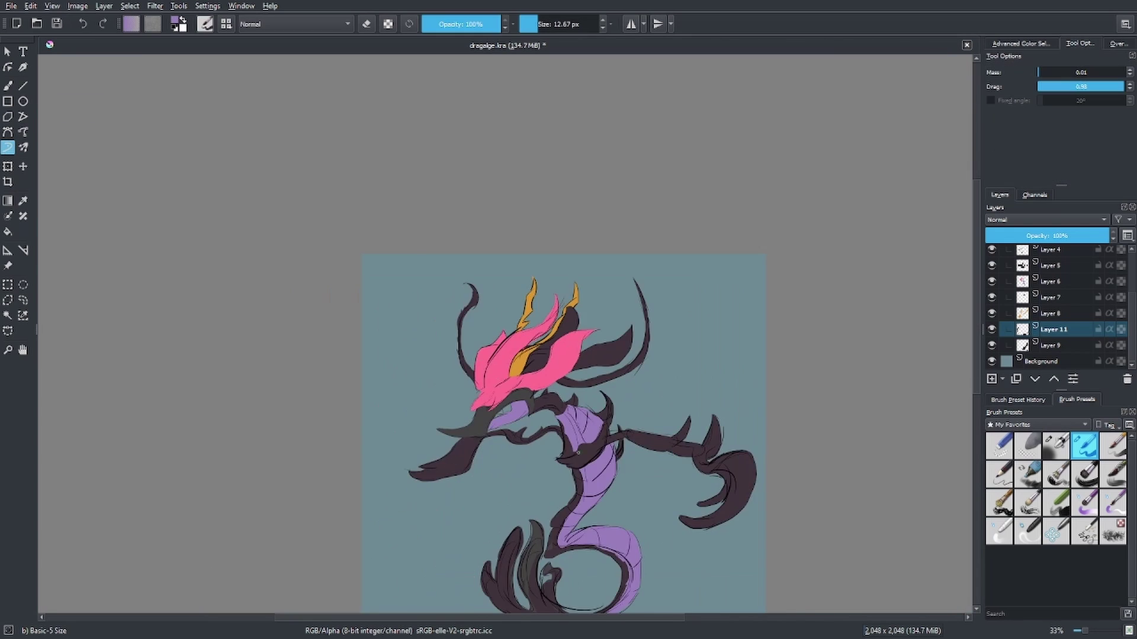
scroll(406, 393, up, 3)
scroll(466, 373, up, 2)
key(Insert)
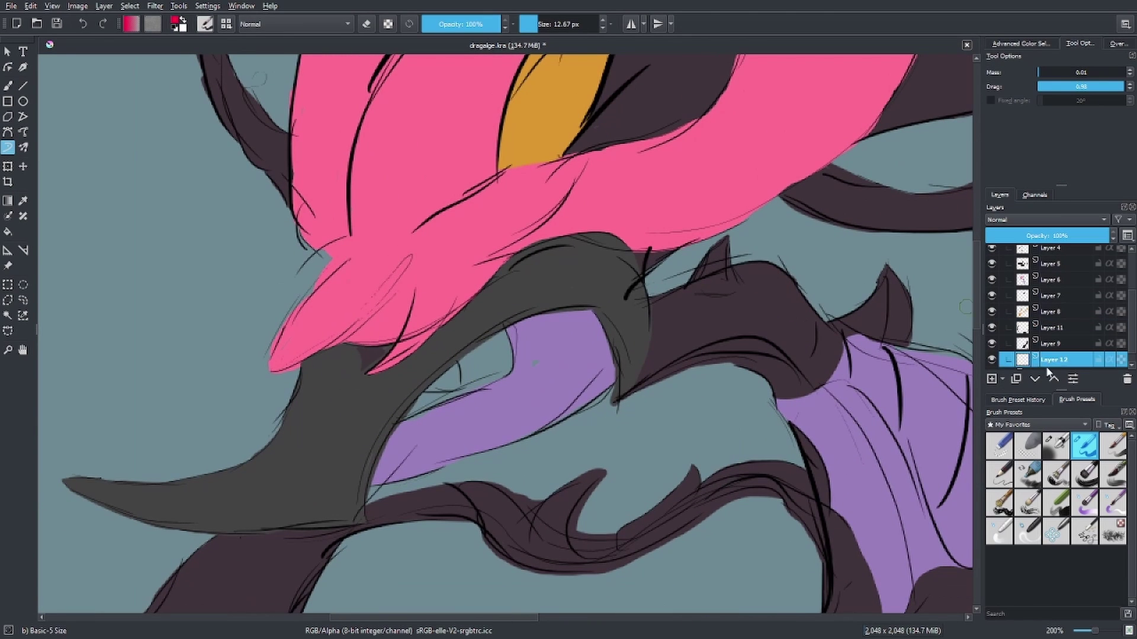
drag(467, 373, 450, 406)
key(b)
mouse_move(500, 340)
mouse_down()
mouse_move(426, 408)
mouse_move(504, 396)
mouse_up()
scroll(414, 361, up, 2)
key(Page_Up)
key(d)
key(ctrl+z)
drag(512, 355, 467, 403)
Step: Merge the stacked colour layers and add a new layer at about half opacity
scroll(497, 363, up, 3)
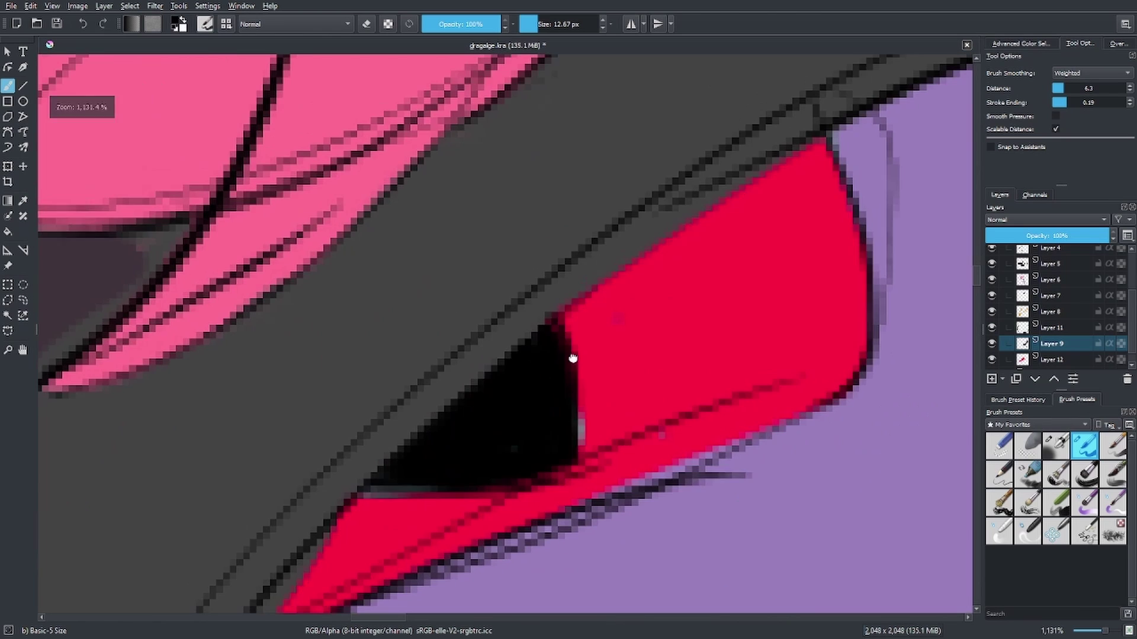
scroll(573, 359, down, 3)
scroll(563, 386, down, 4)
scroll(554, 362, down, 1)
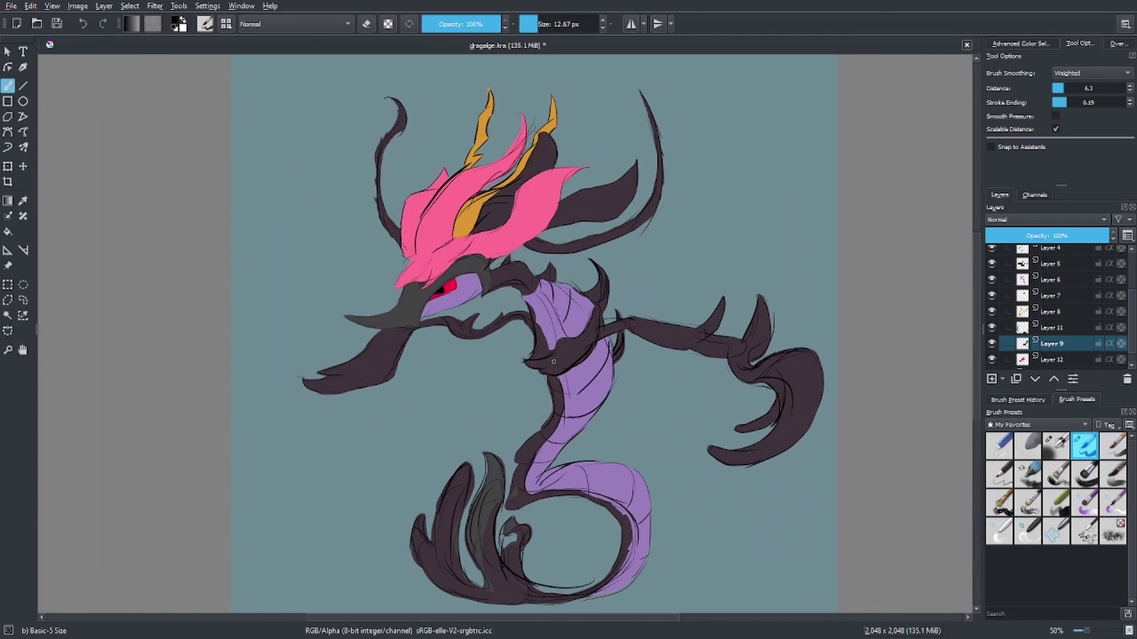
right_click(1030, 275)
click(1049, 342)
scroll(538, 402, up, 3)
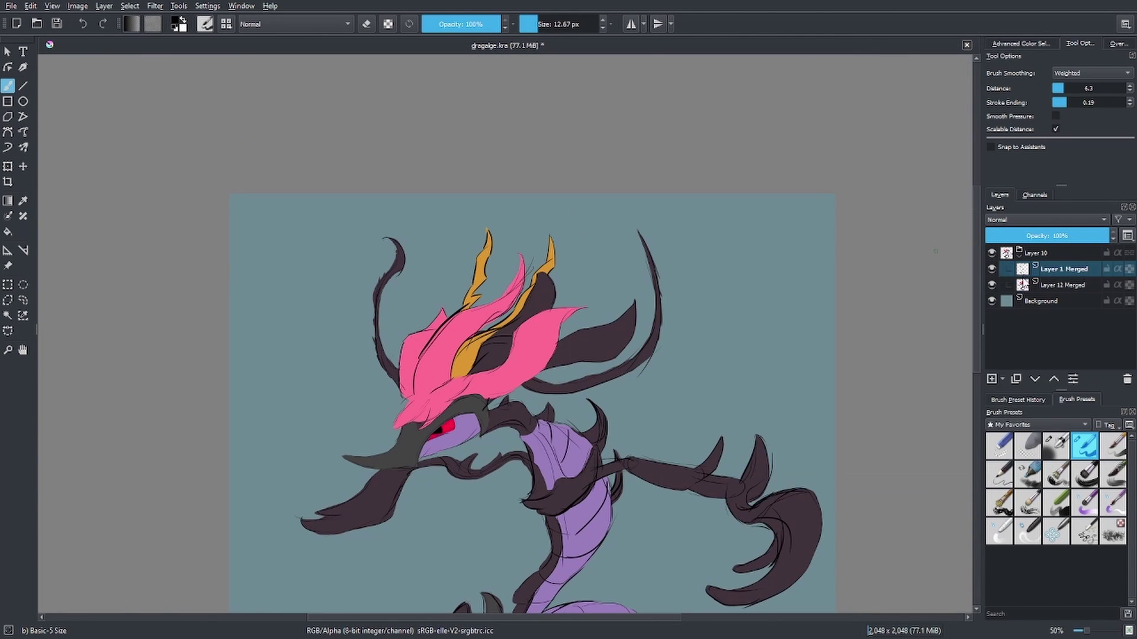
click(1060, 285)
click(992, 379)
Step: Shade the pink crest and head with soft darker pink using the dynamic brush
key(1)
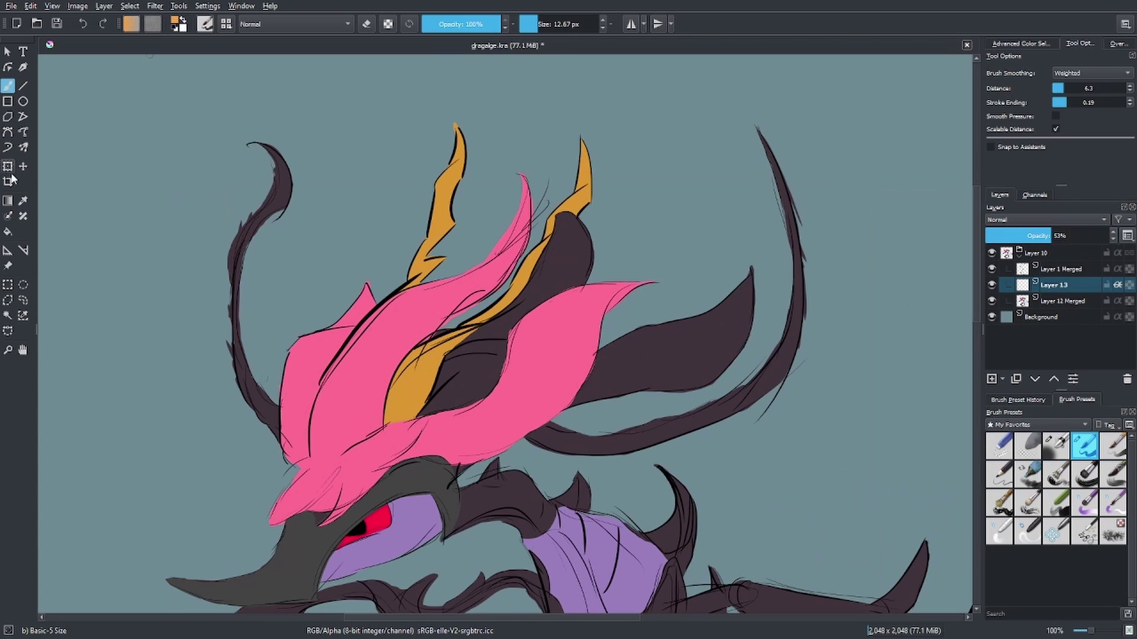
click(8, 147)
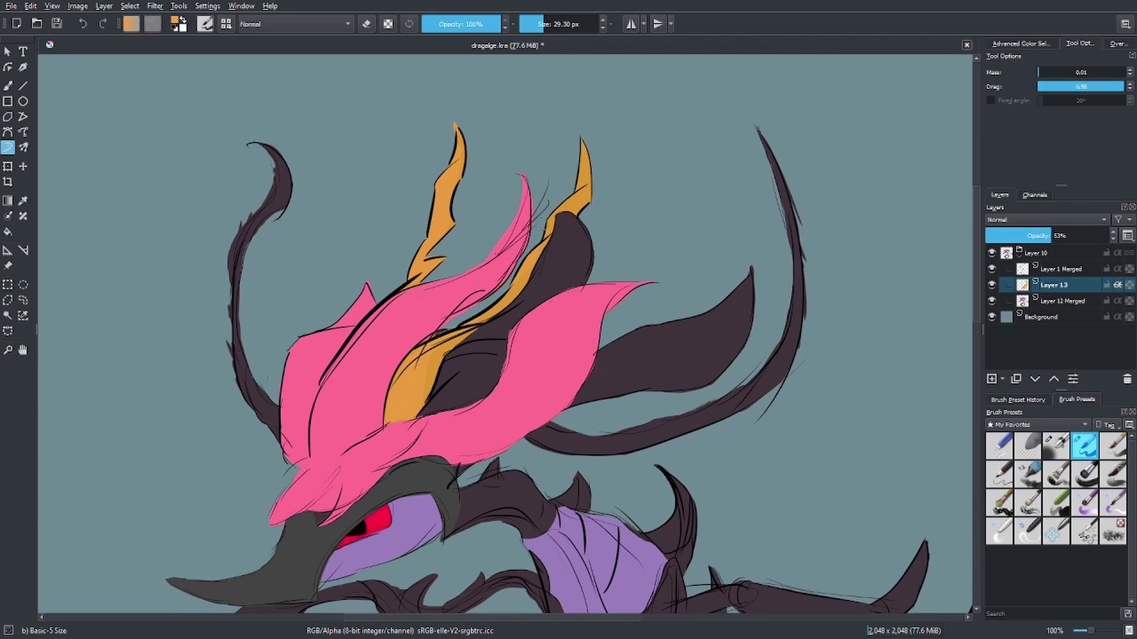
drag(408, 415, 461, 195)
drag(450, 344, 478, 335)
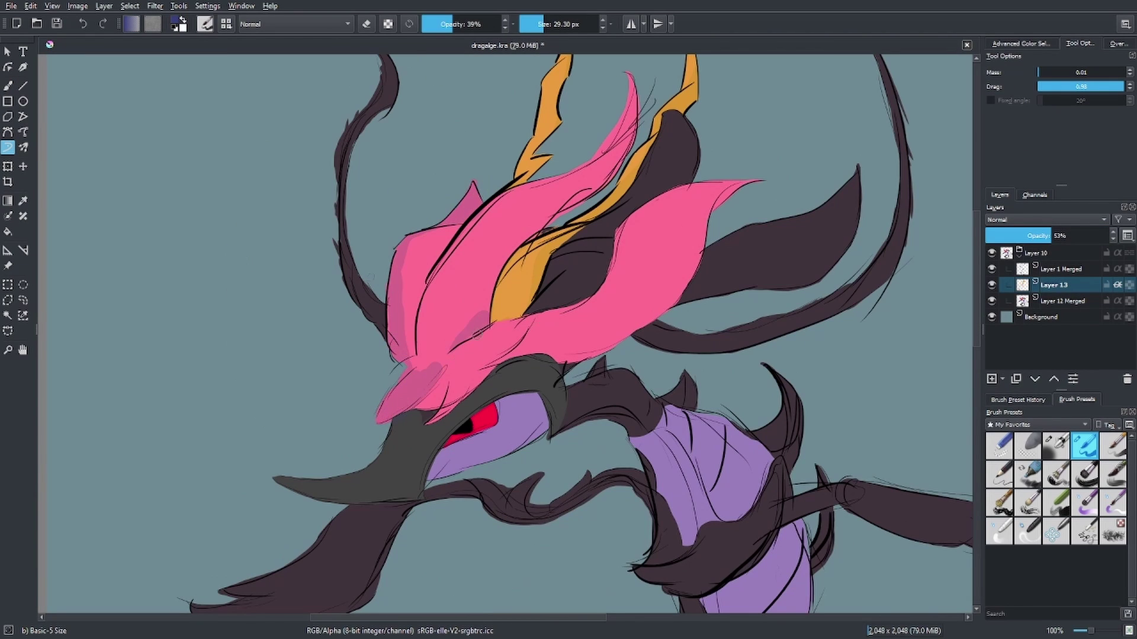
scroll(569, 332, down, 3)
scroll(568, 332, up, 1)
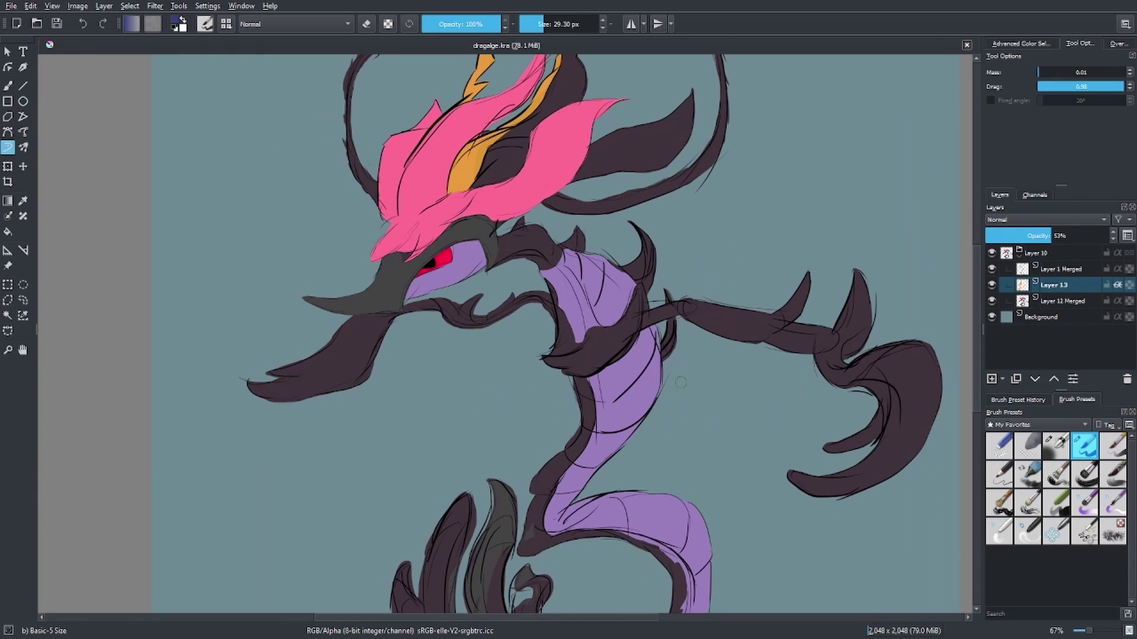
Step: Save, set the shading layer to 36% opacity, and shade the purple body and curled tail darker
key(ctrl+s)
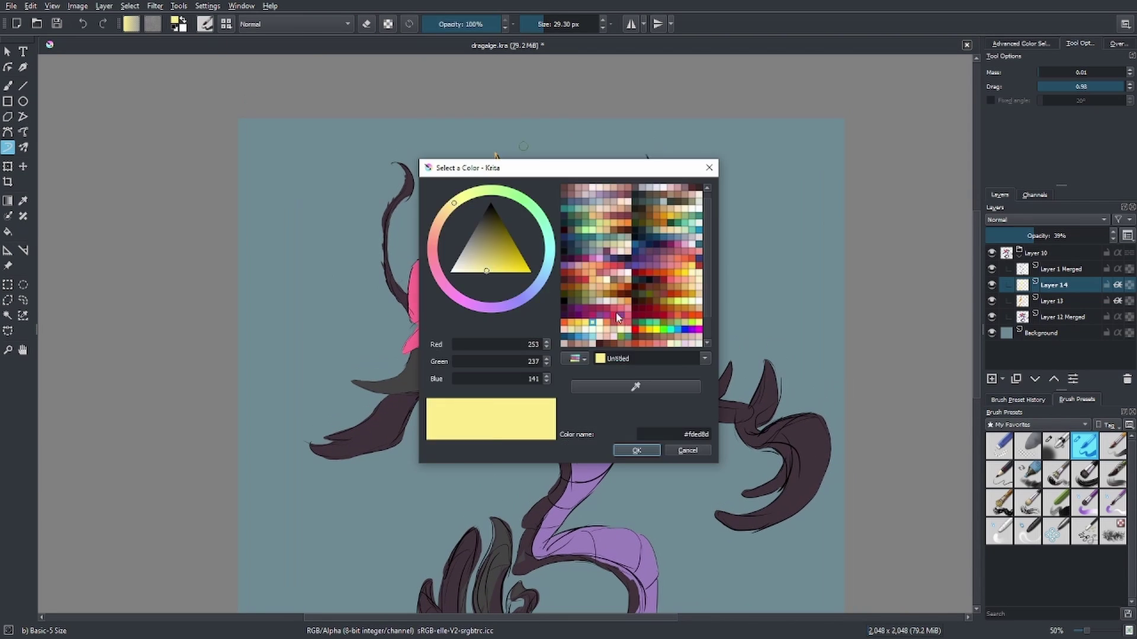
click(1029, 236)
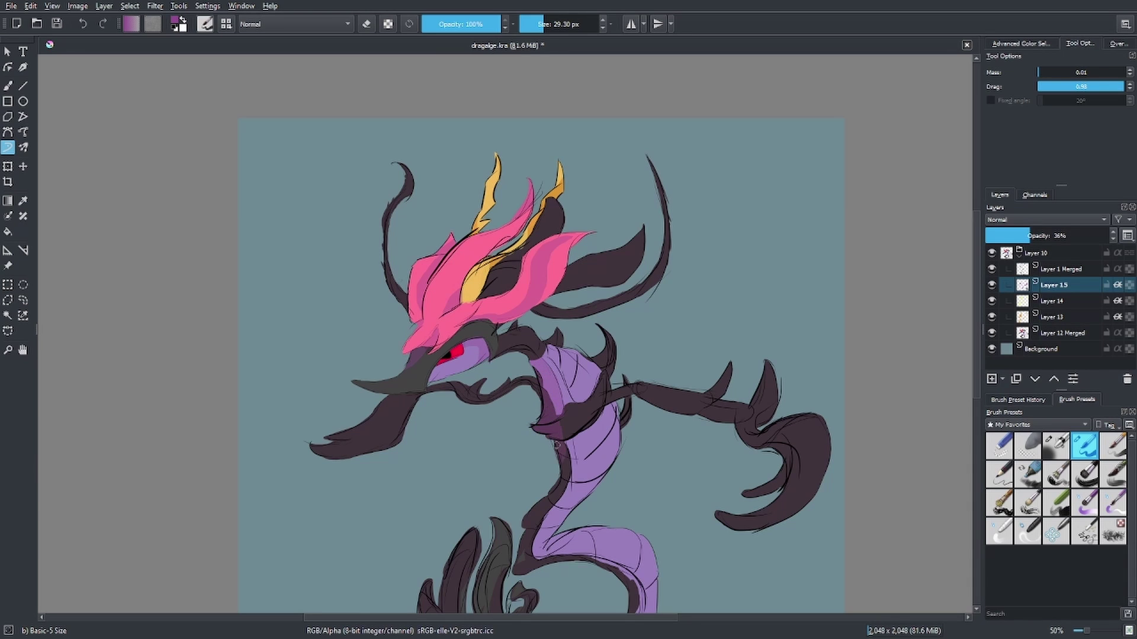
drag(556, 445, 571, 488)
drag(587, 450, 536, 556)
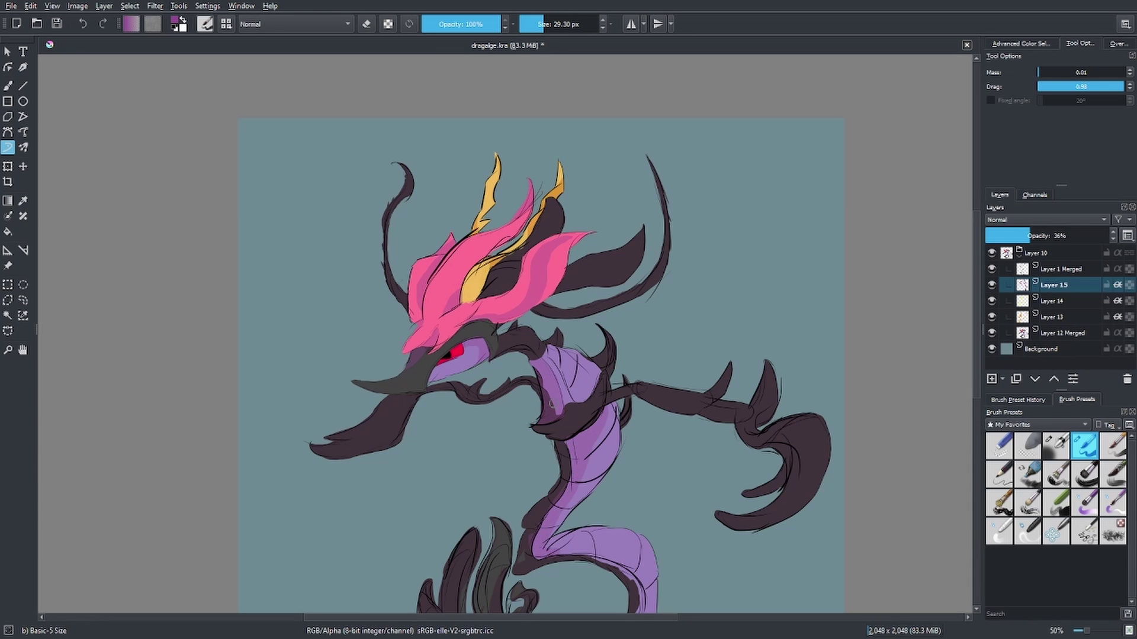
drag(589, 530, 636, 580)
scroll(533, 414, up, 1)
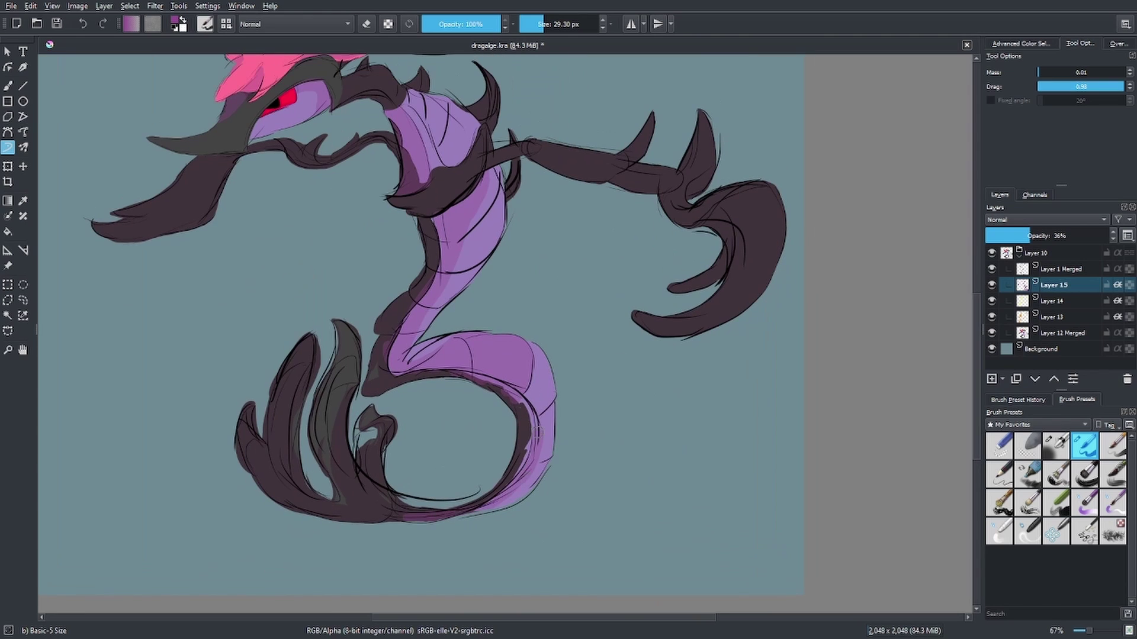
drag(536, 373, 521, 503)
scroll(517, 461, down, 2)
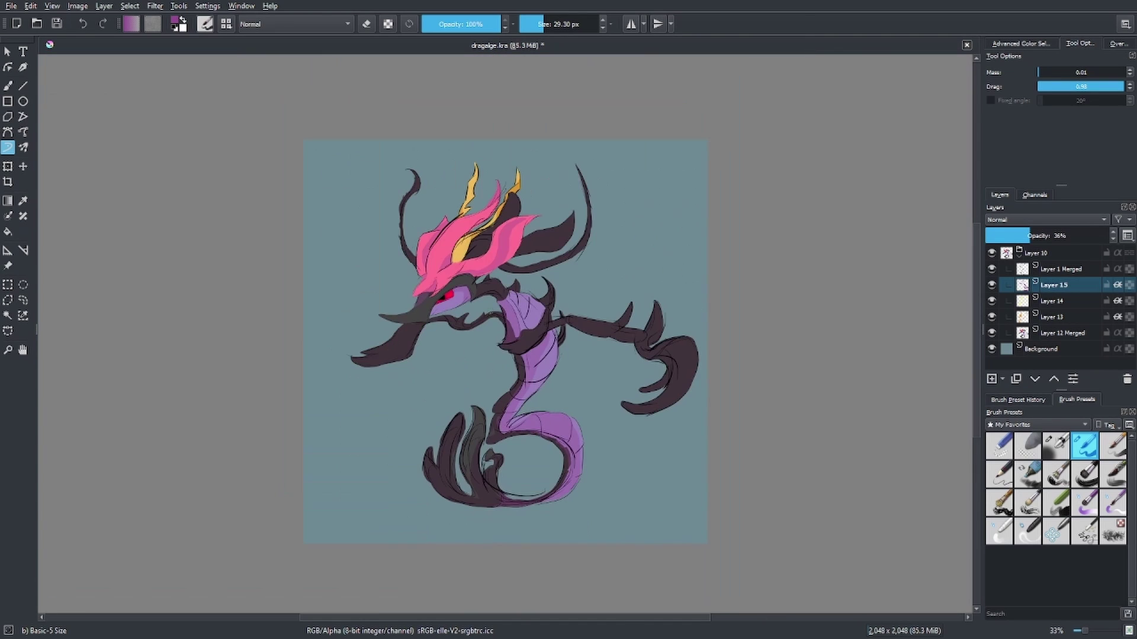
scroll(396, 374, up, 1)
Step: On a new layer, tint the beak, right claws, arm and lower tentacles brown
key(Insert)
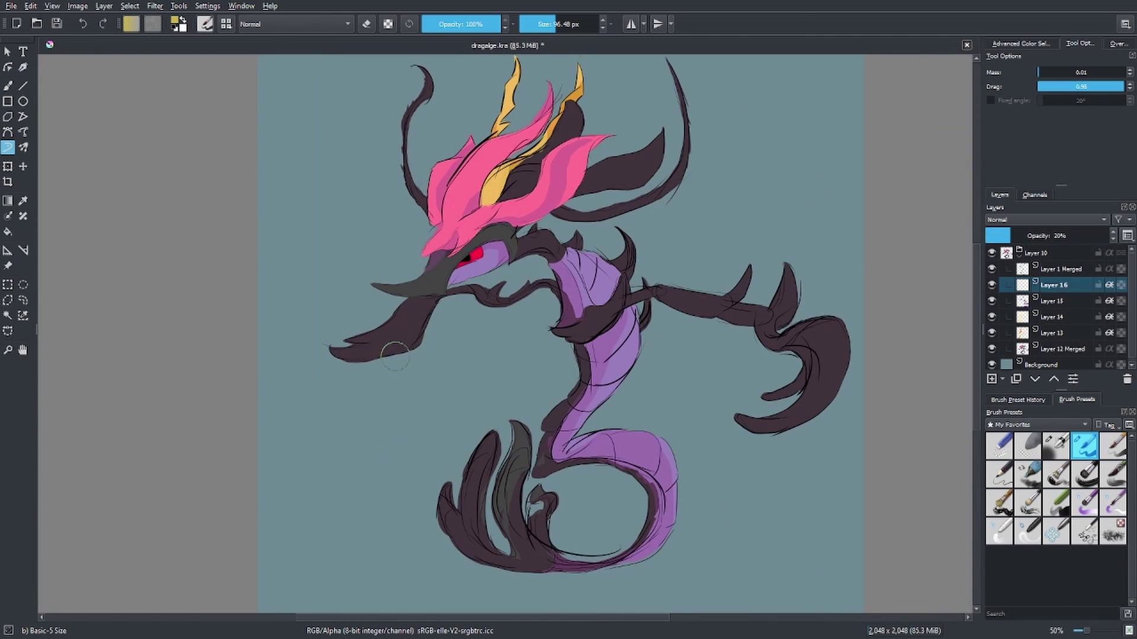
drag(332, 350, 382, 306)
mouse_move(776, 341)
mouse_down()
mouse_move(769, 415)
mouse_move(657, 302)
mouse_up()
drag(500, 436, 509, 539)
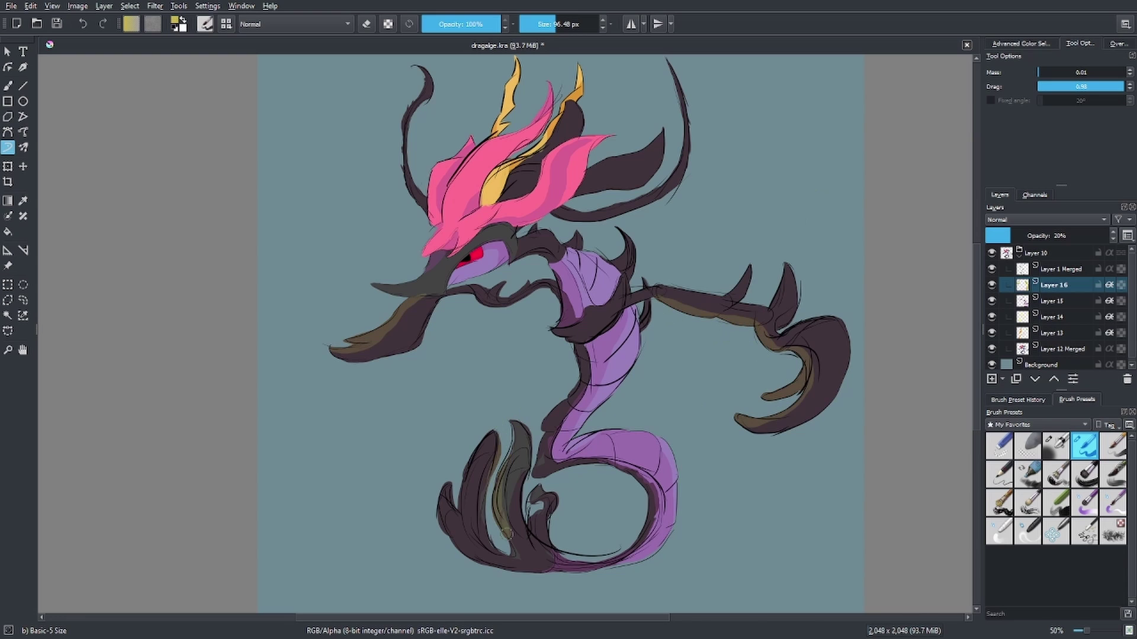
drag(444, 491, 532, 569)
scroll(765, 246, up, 1)
drag(766, 246, 730, 370)
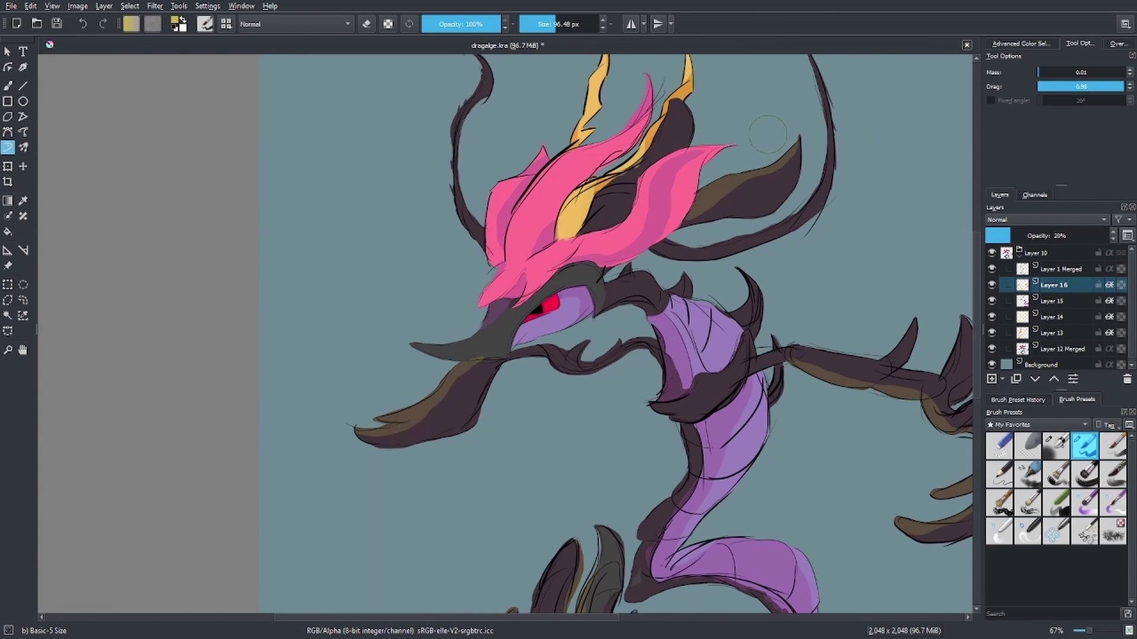
scroll(768, 134, down, 3)
scroll(681, 415, up, 4)
Step: Erase stray sketch lines at the claw edge on Layer 1 Merged
key(Page_Up)
key(e)
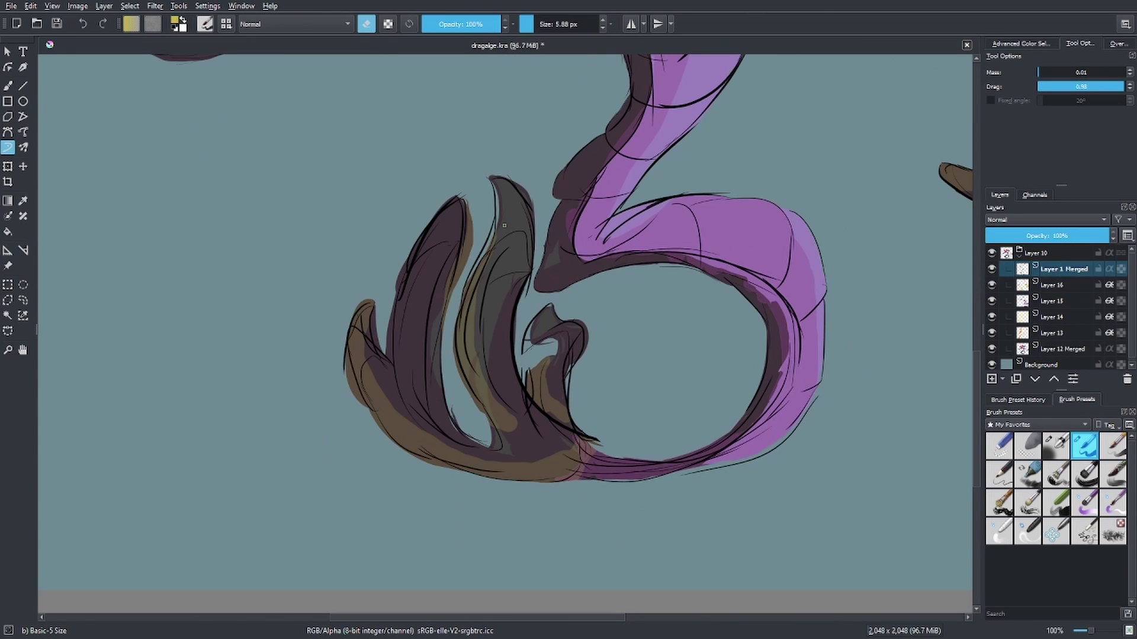
scroll(504, 225, up, 4)
drag(503, 278, 512, 332)
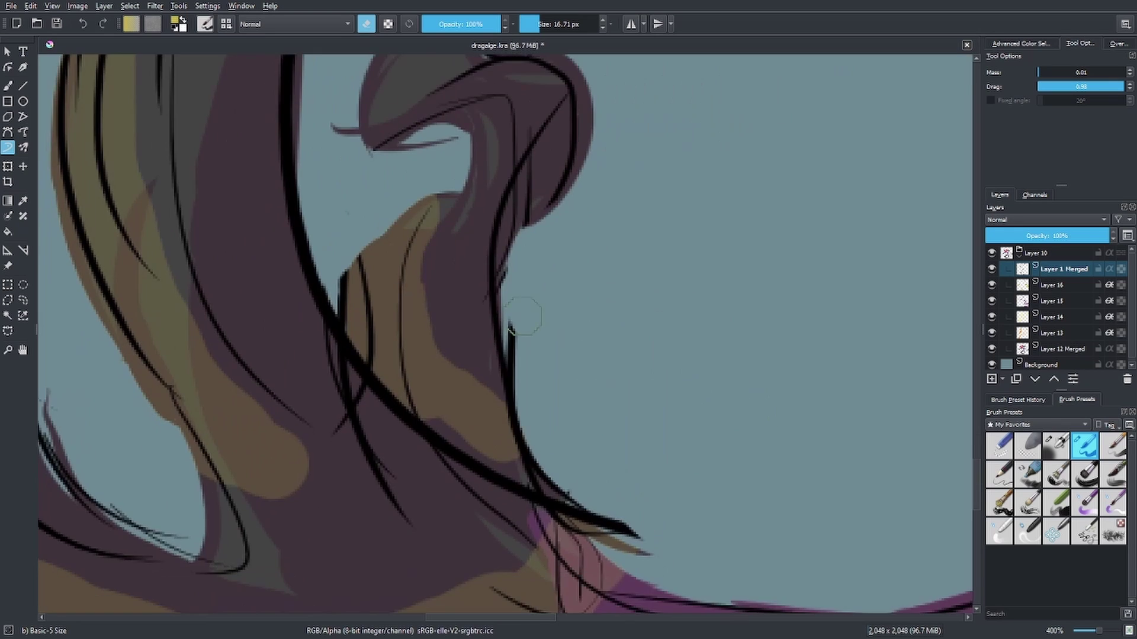
scroll(524, 317, down, 6)
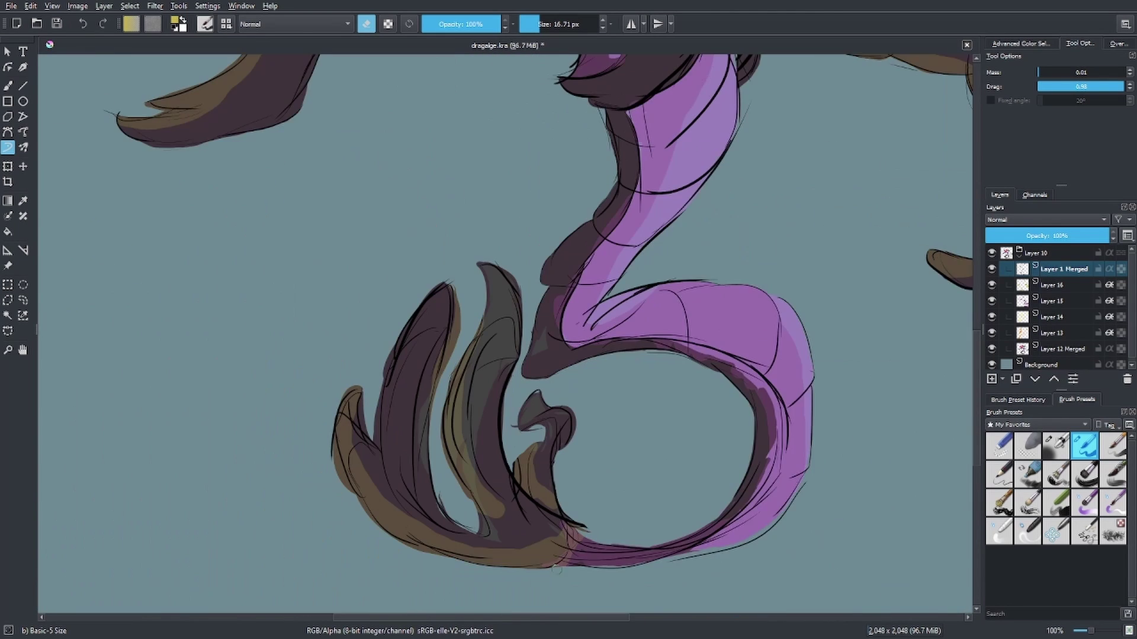
scroll(557, 567, up, 1)
Step: Fill the purple gaps along the tail's lower and right edges
key(Page_Down)
key(Page_Down)
scroll(432, 241, up, 2)
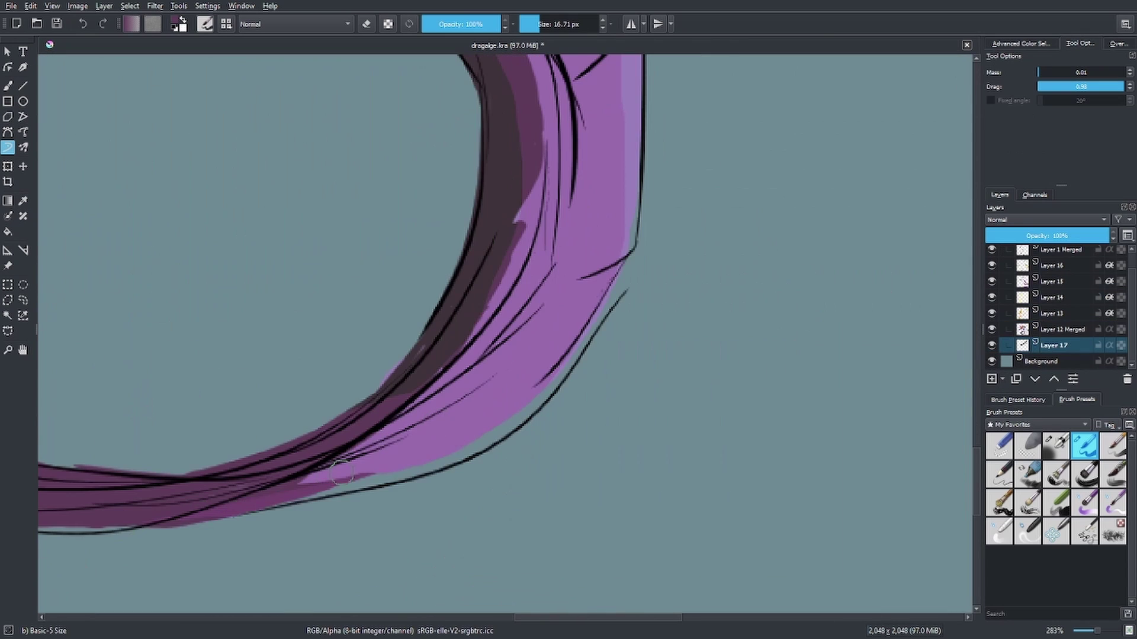
mouse_move(339, 472)
mouse_down()
mouse_move(296, 504)
mouse_move(563, 370)
mouse_up()
drag(456, 524, 535, 321)
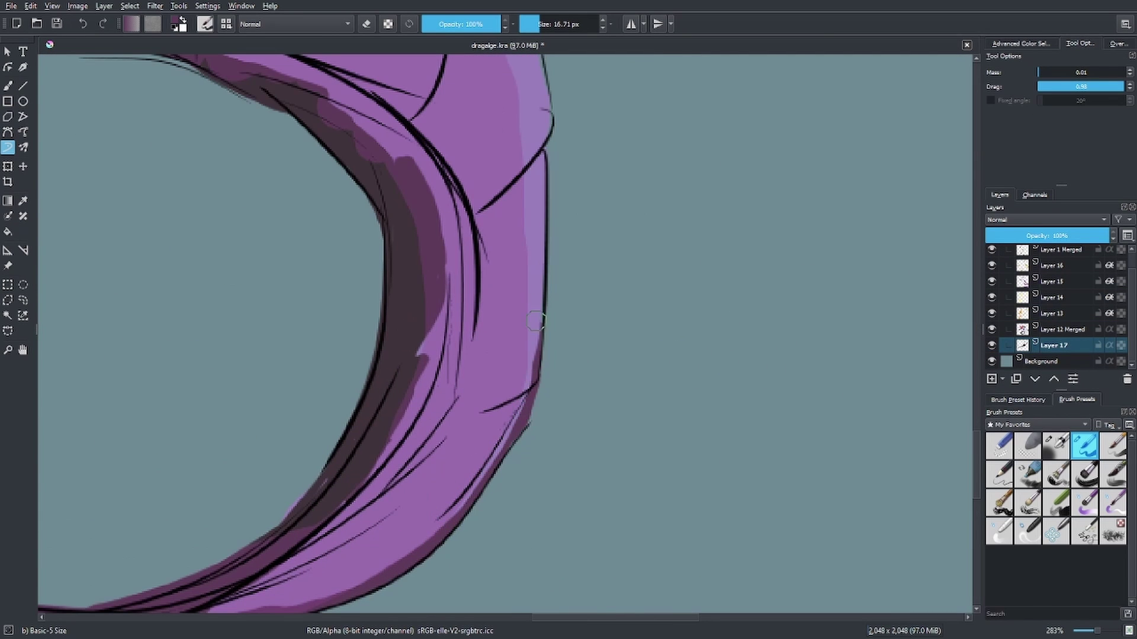
scroll(427, 506, down, 1)
scroll(475, 490, down, 2)
scroll(406, 418, down, 2)
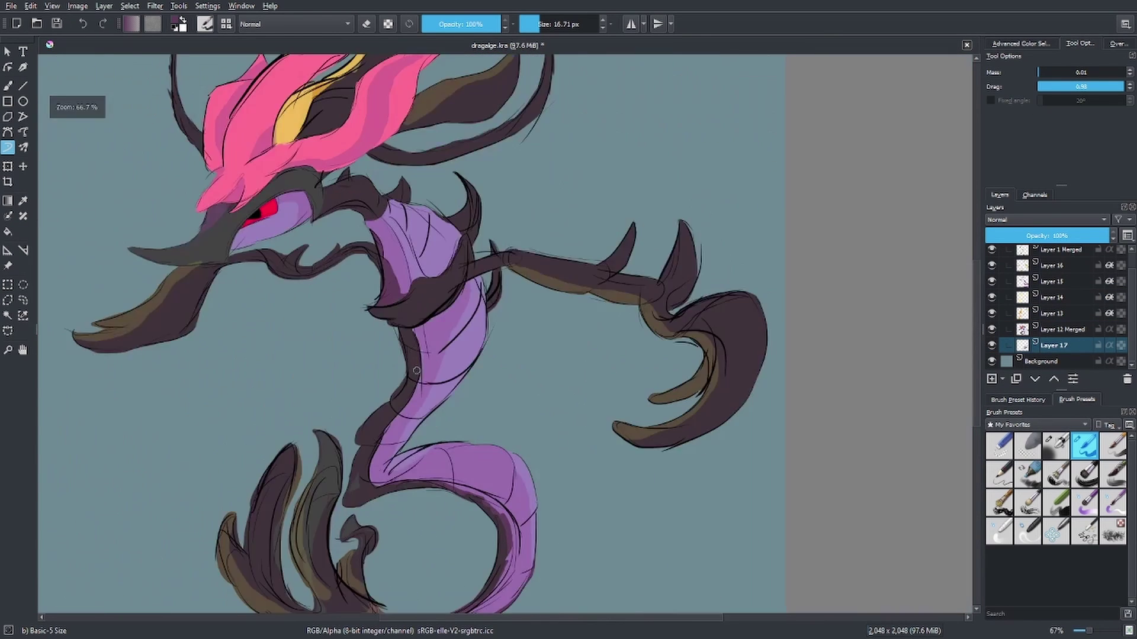
Step: Select Layer 18, add another layer, then return to Layer 1 Merged with the eraser
click(1054, 349)
scroll(521, 293, up, 2)
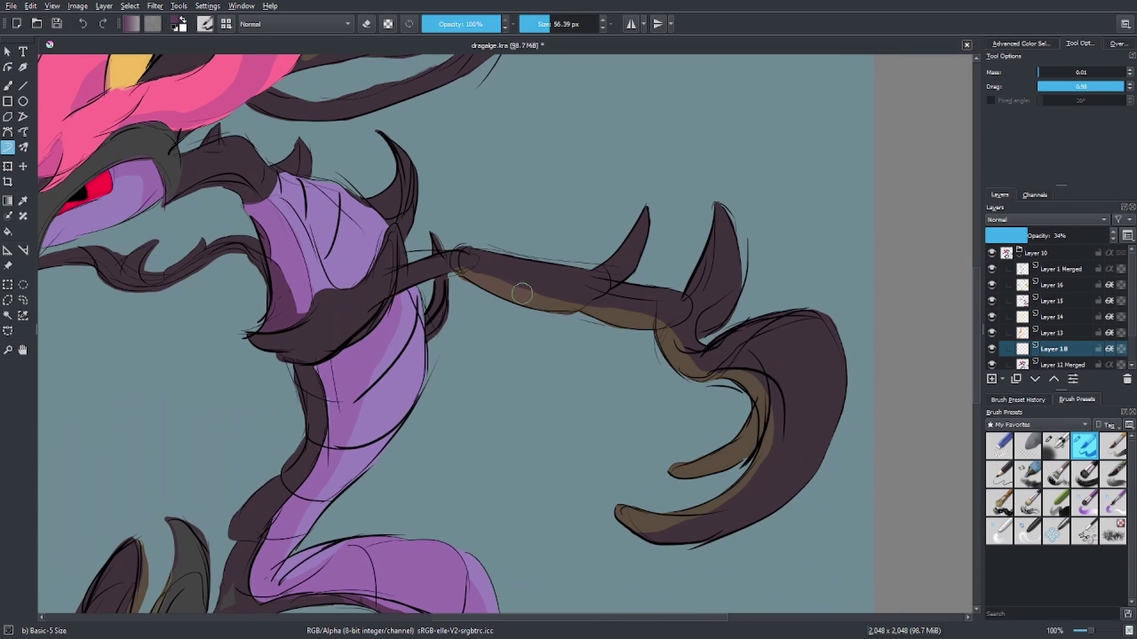
scroll(276, 355, down, 2)
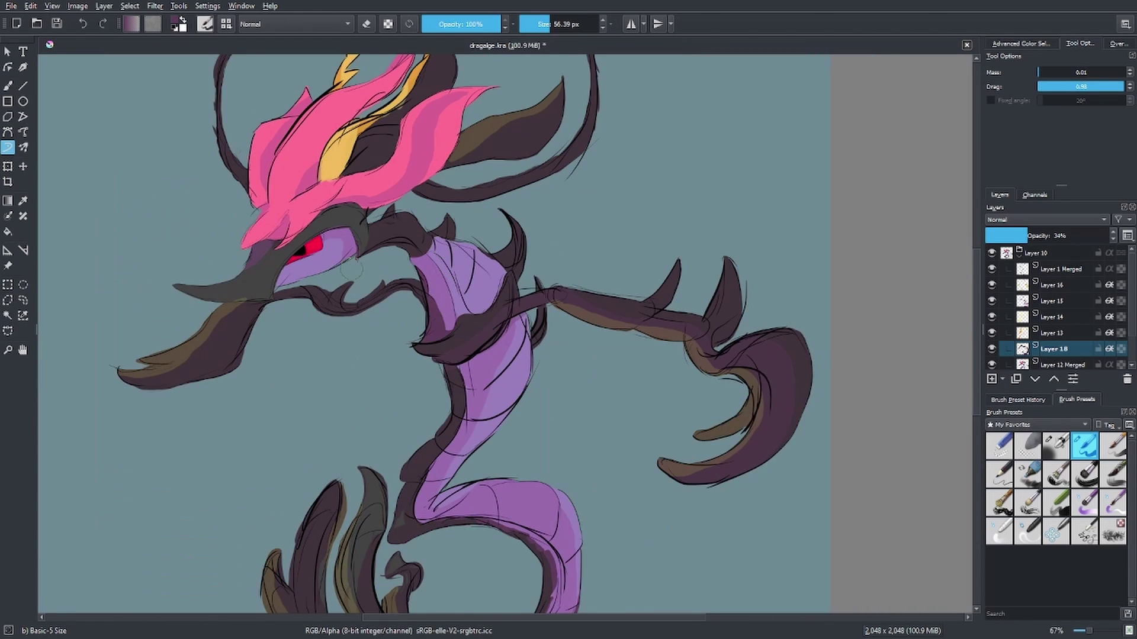
key(Insert)
scroll(215, 370, up, 1)
scroll(319, 254, up, 5)
key(e)
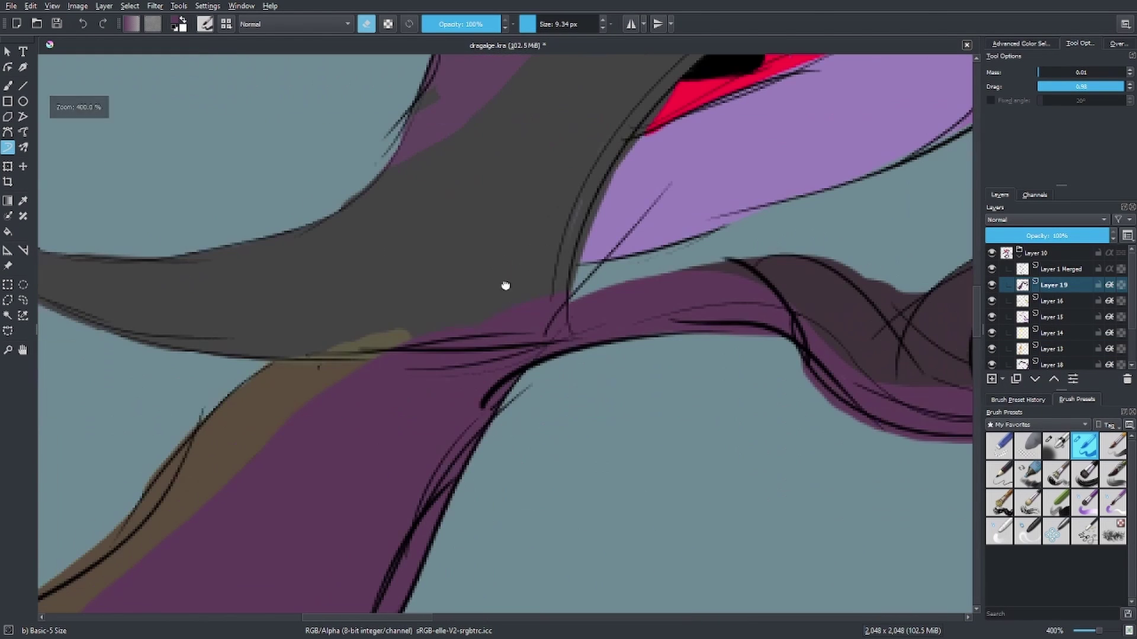
click(1060, 269)
Step: Bring the left head tendril into view and step down two layers
scroll(295, 350, down, 4)
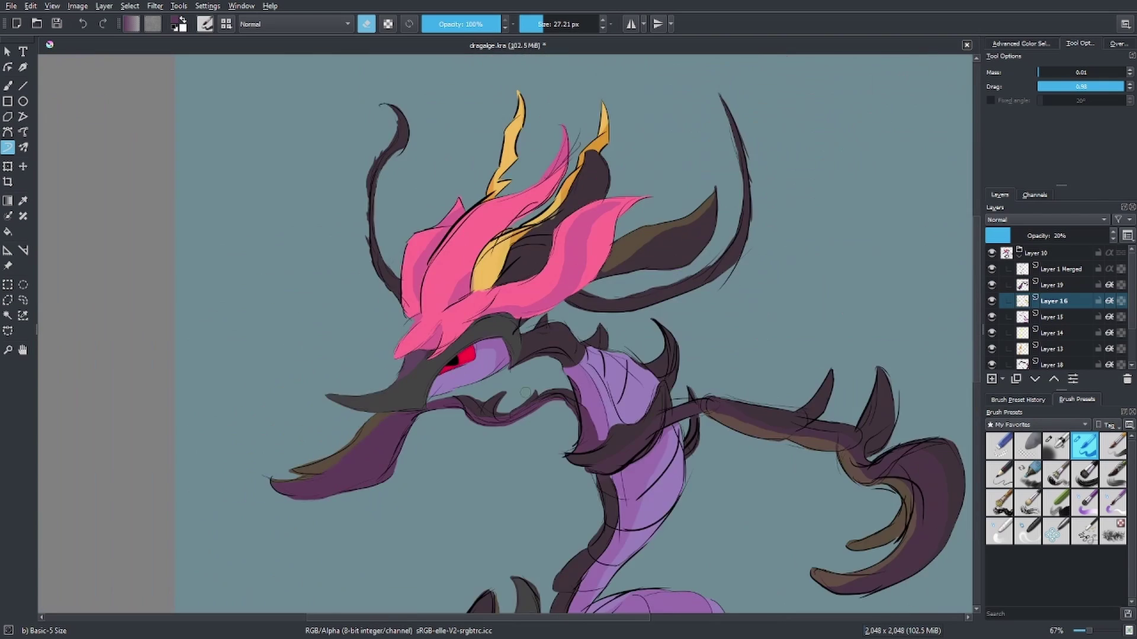
scroll(294, 350, down, 1)
scroll(505, 166, up, 3)
drag(453, 329, 646, 293)
key(Page_Down)
key(Page_Down)
key(Page_Down)
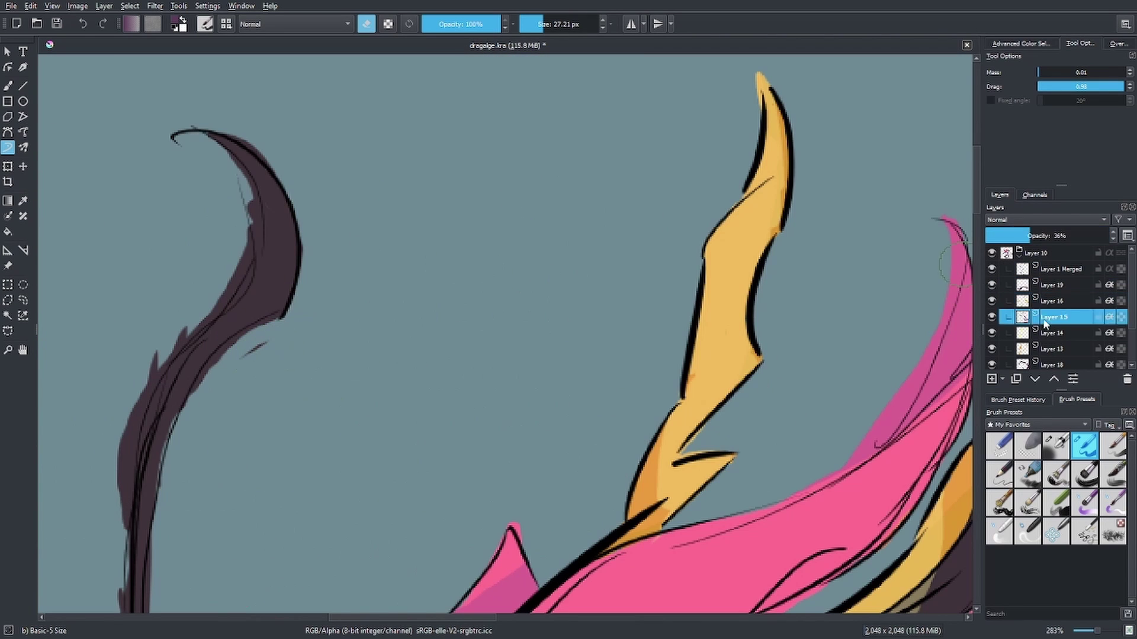
key(Page_Down)
key(Page_Down)
key(Page_Down)
key(Page_Down)
drag(311, 429, 584, 358)
scroll(701, 370, down, 5)
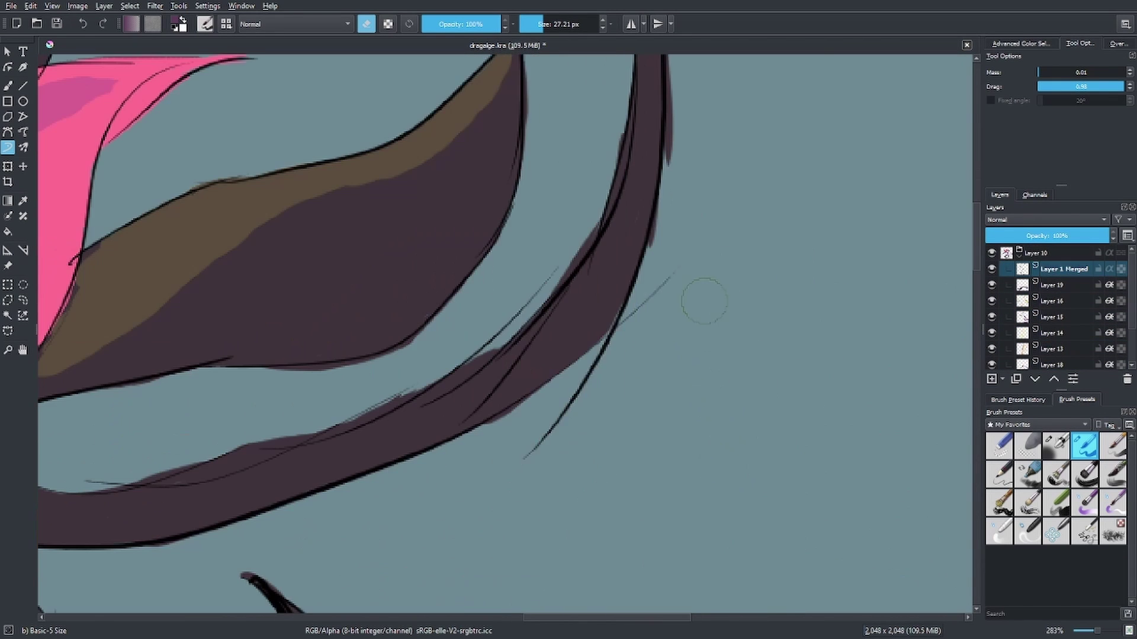
scroll(700, 299, down, 5)
scroll(495, 322, down, 5)
scroll(564, 373, down, 5)
scroll(611, 434, down, 4)
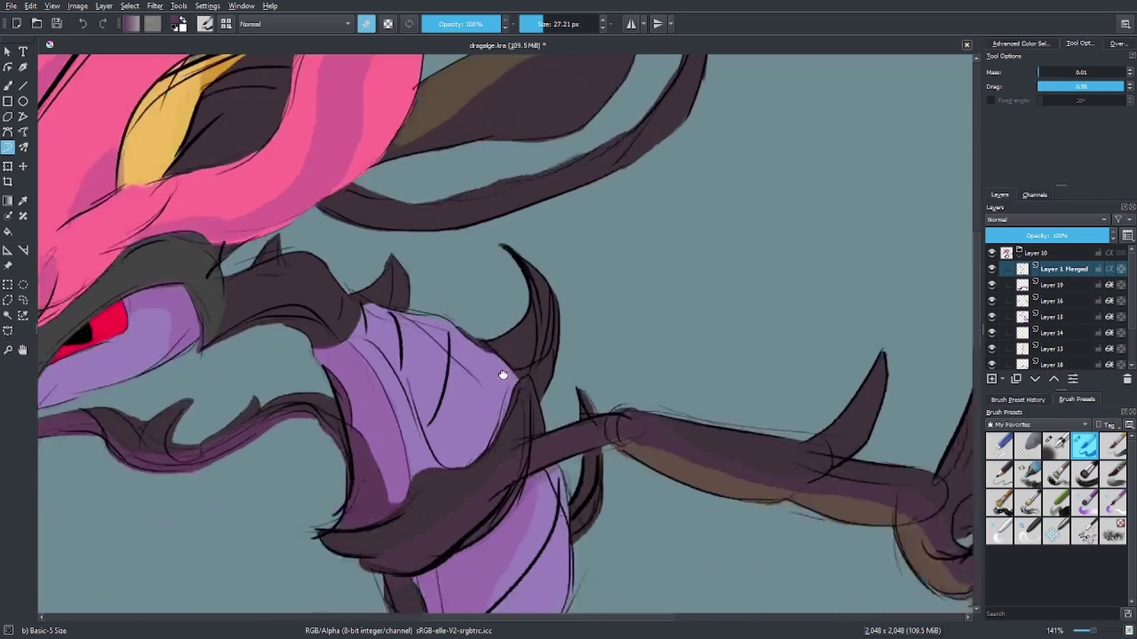
scroll(590, 353, down, 3)
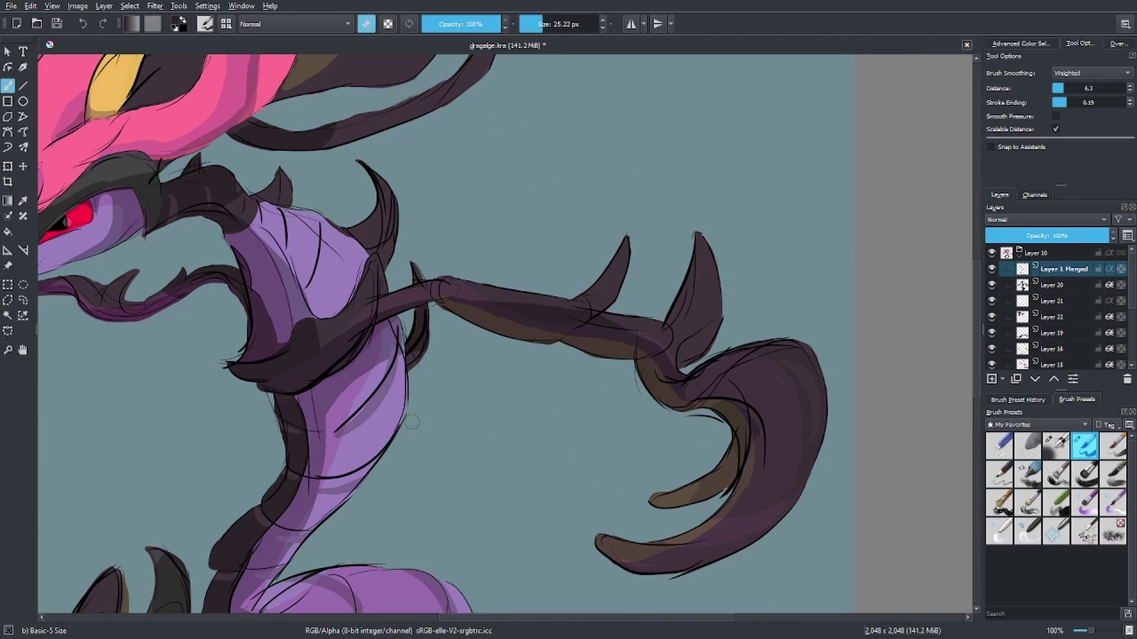
Step: Zoom in on the dragon's purple neck
scroll(157, 373, up, 2)
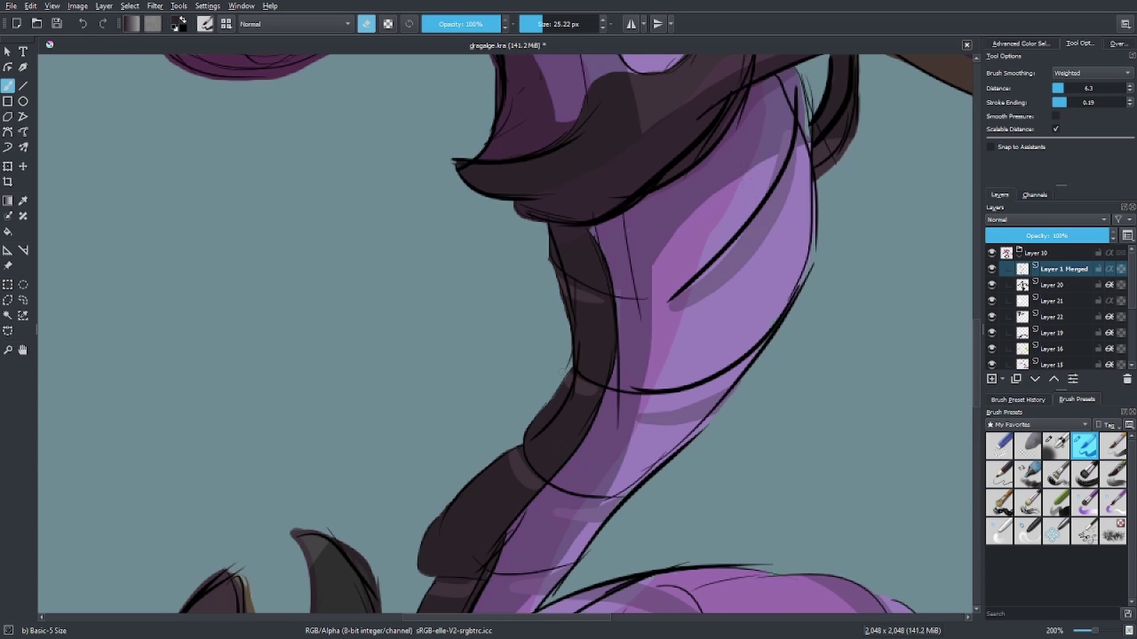